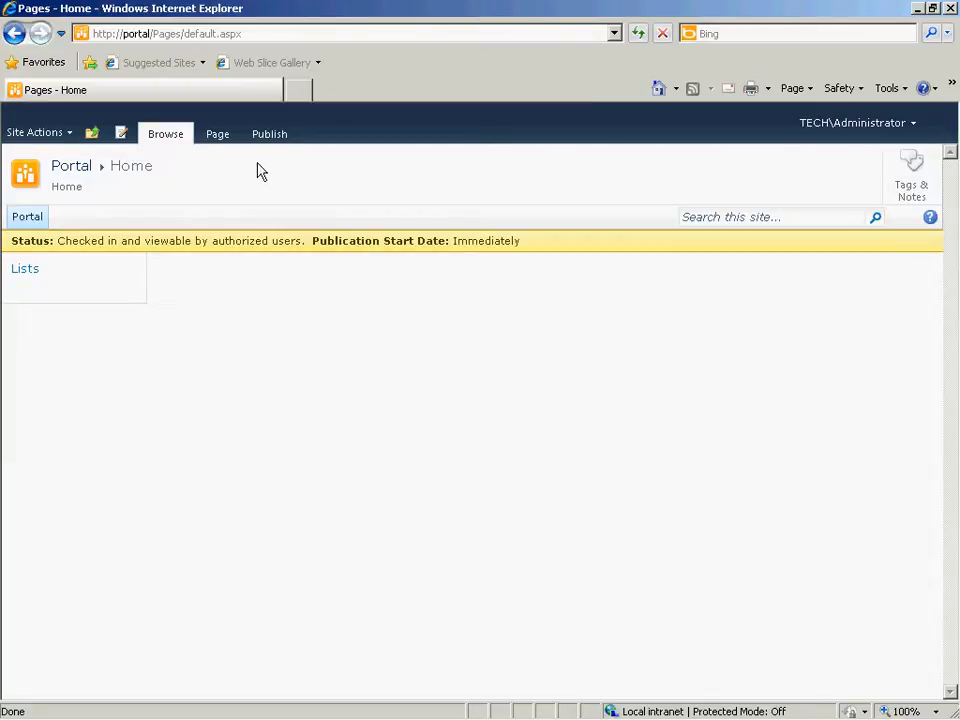
Create a new Publishing Site with Workflow titled "Car Site" with the URL name "carsite" under the portal.
click(37, 133)
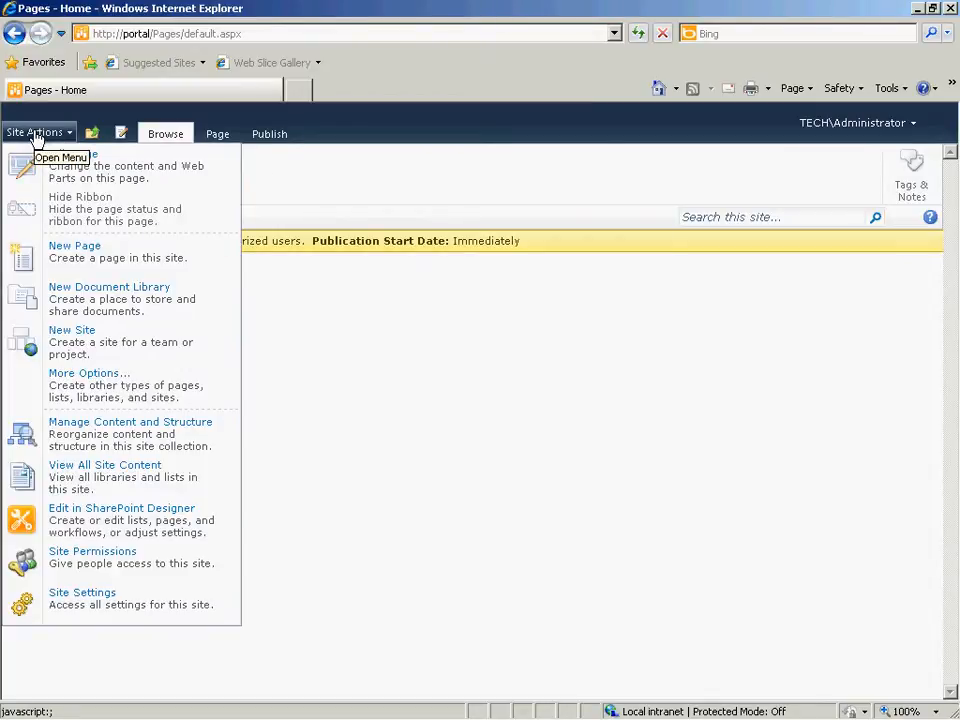
click(127, 345)
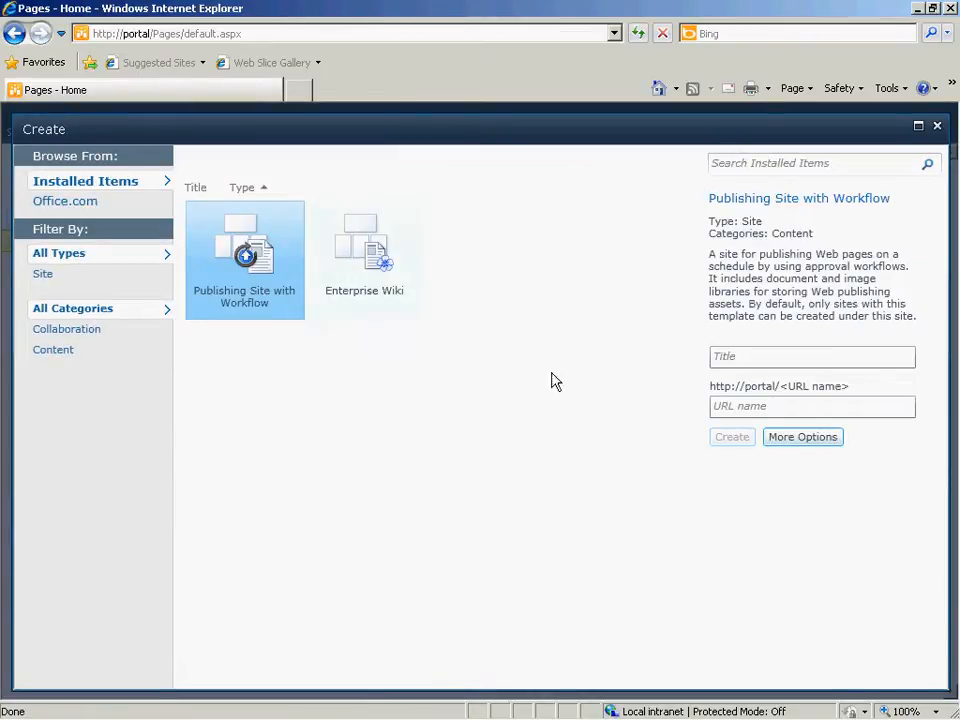
click(746, 358)
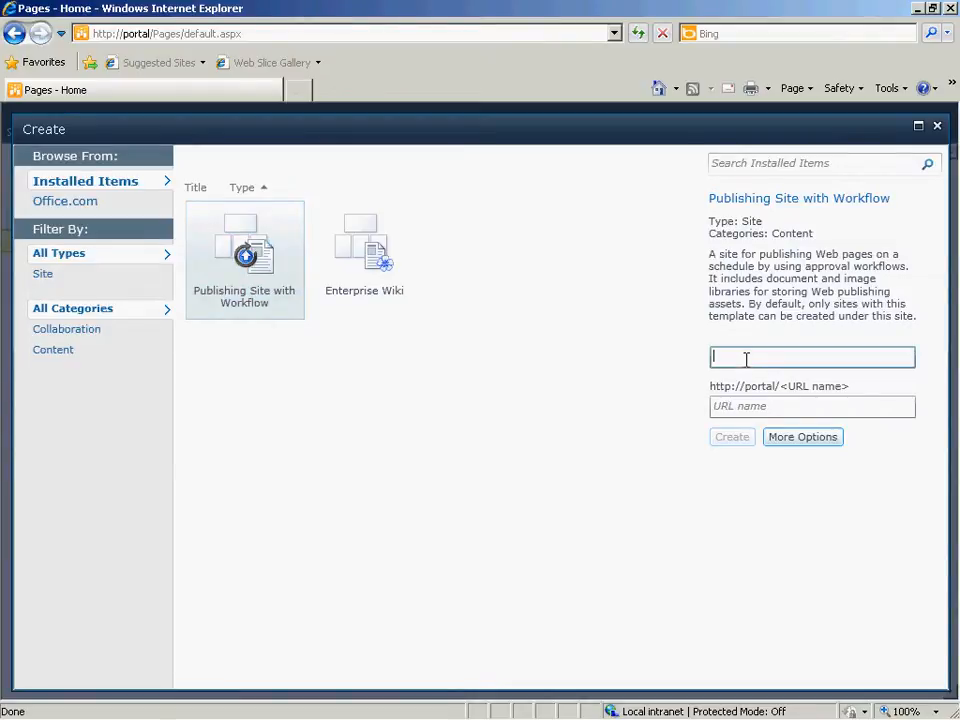
text(Car Site)
click(767, 406)
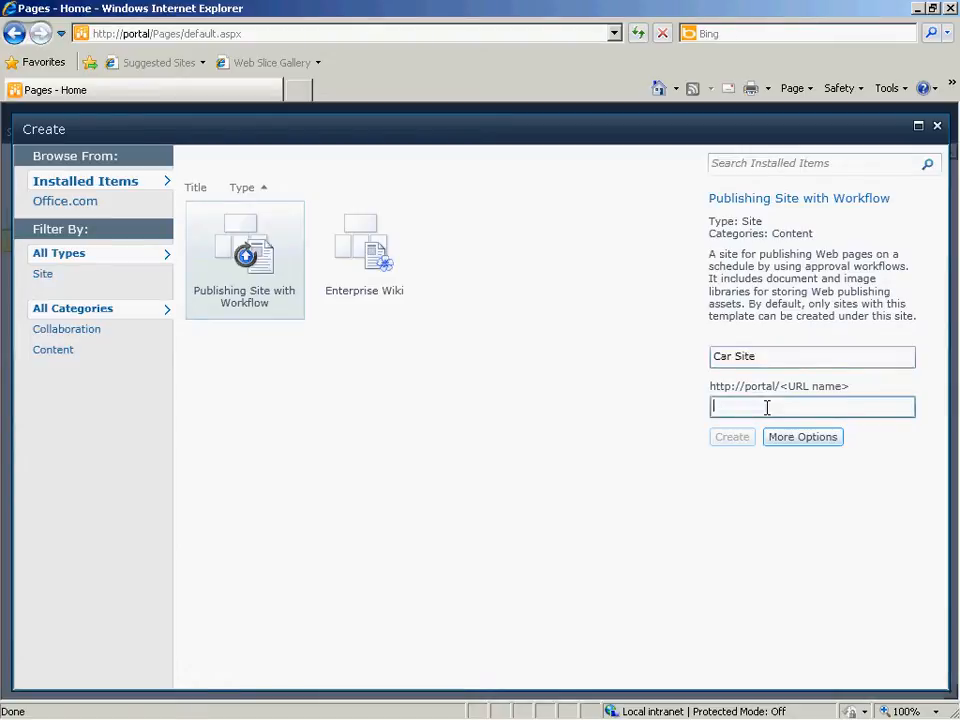
text(carsite)
click(735, 440)
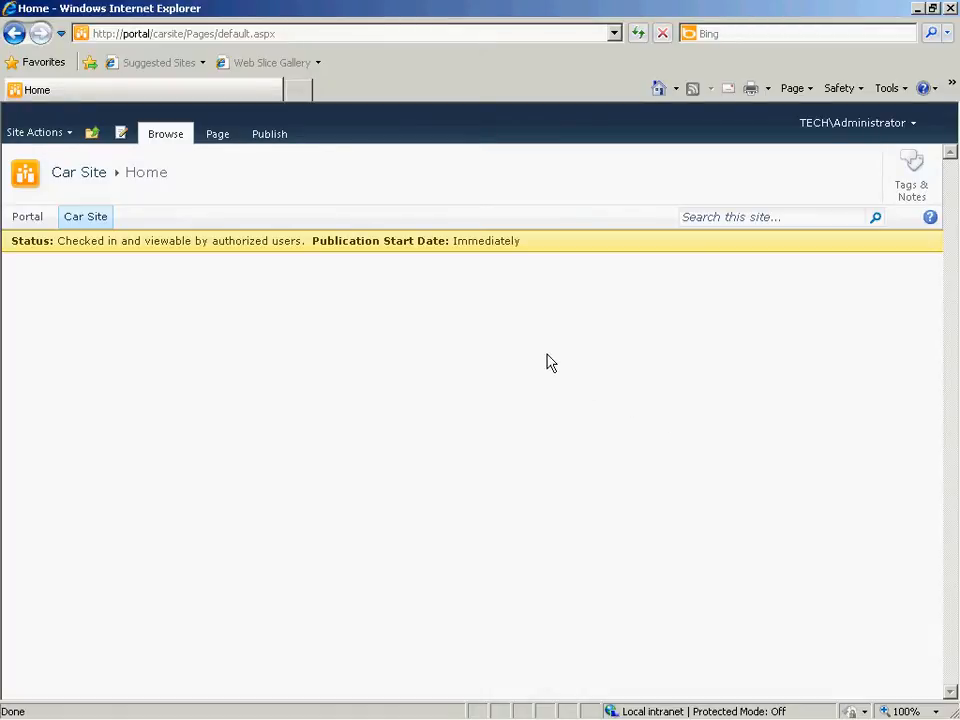
Create a custom list named "Car Manufacturers" in the Car Site.
click(36, 132)
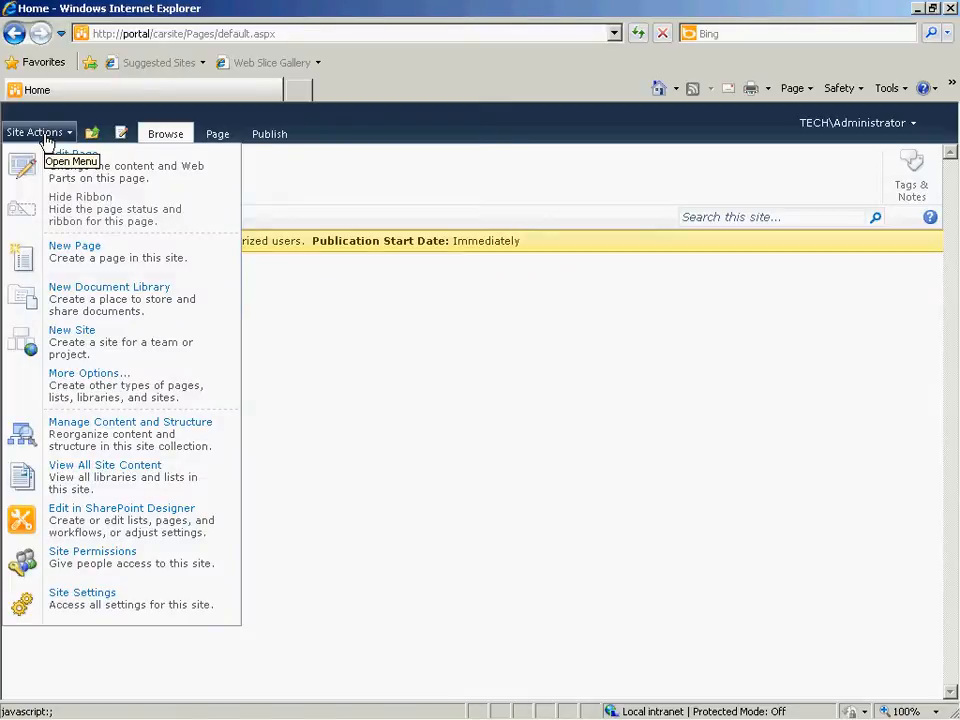
click(145, 383)
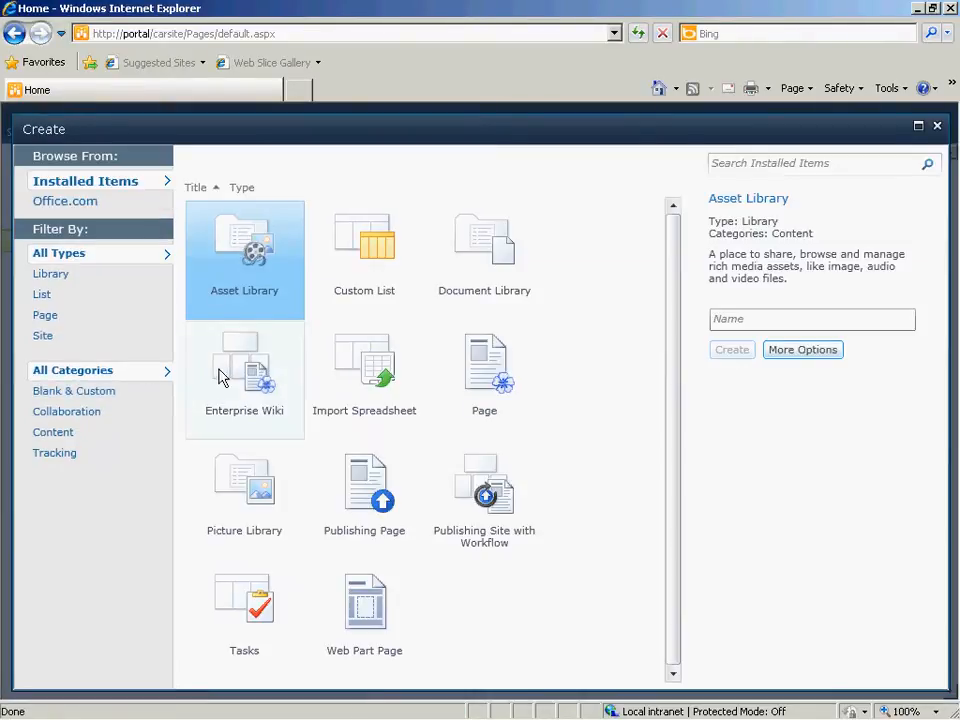
click(381, 252)
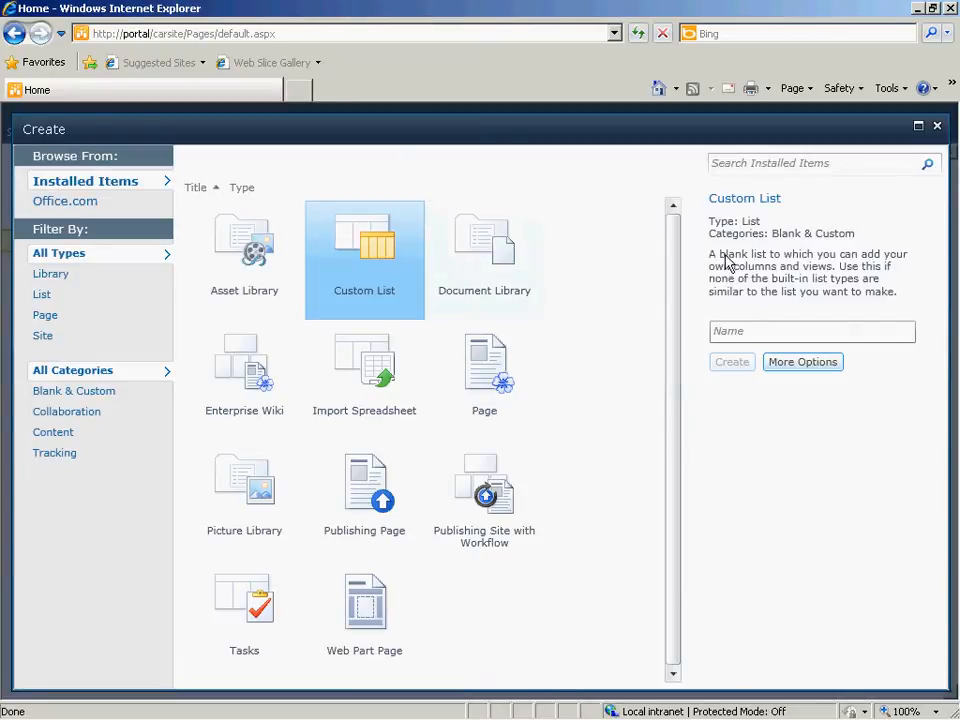
click(770, 329)
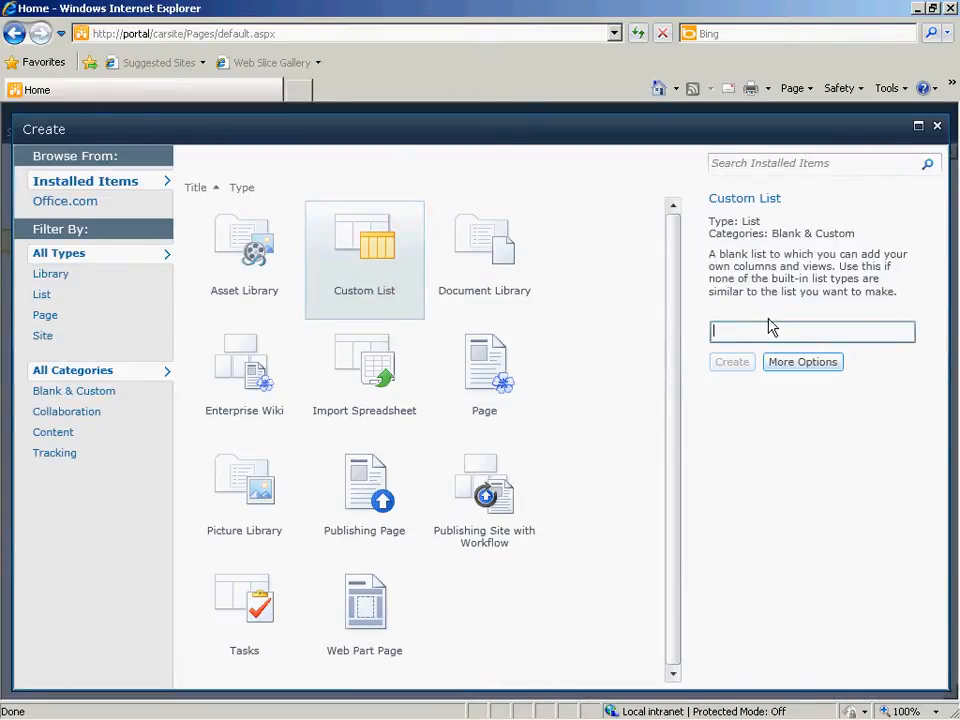
text(Car Manu)
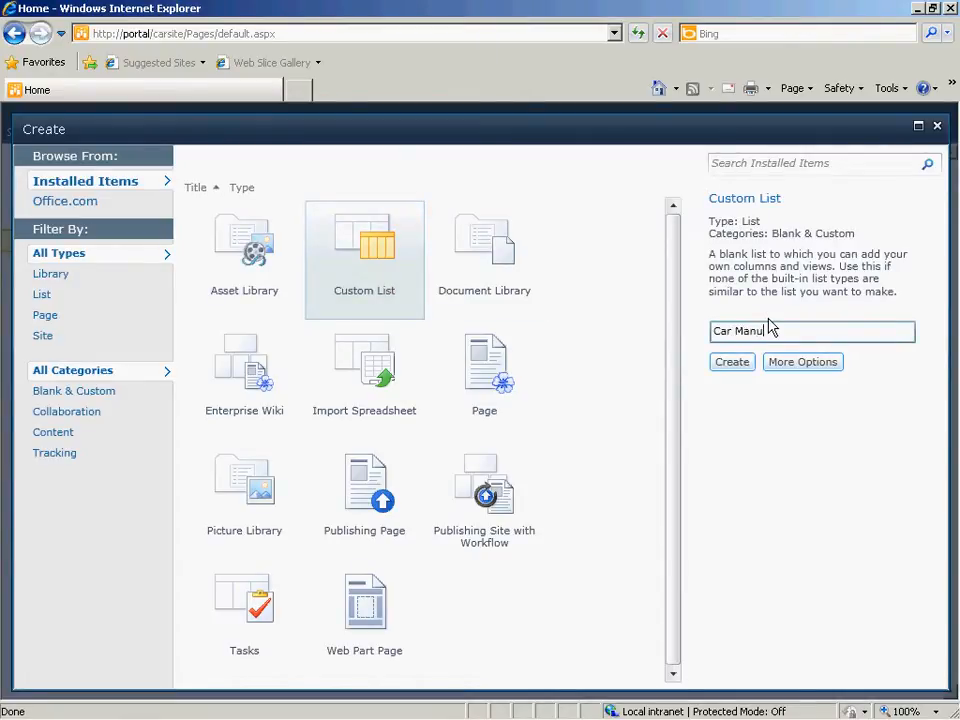
text(facturer)
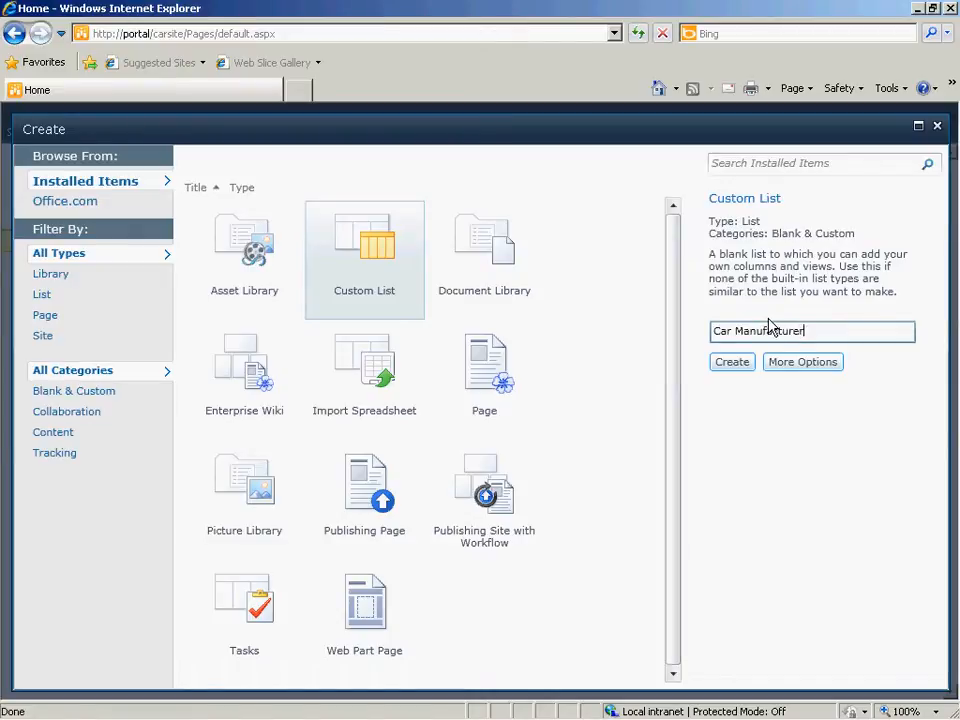
text(s)
click(744, 367)
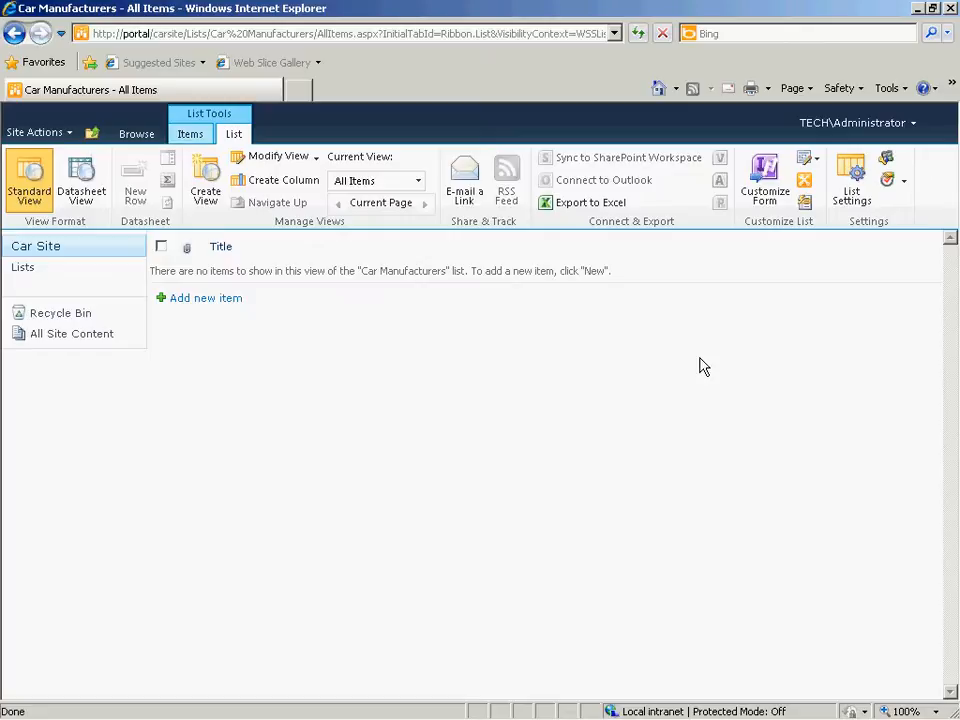
Allow management of content types in the Car Manufacturers list's advanced settings and review its content types section.
click(852, 188)
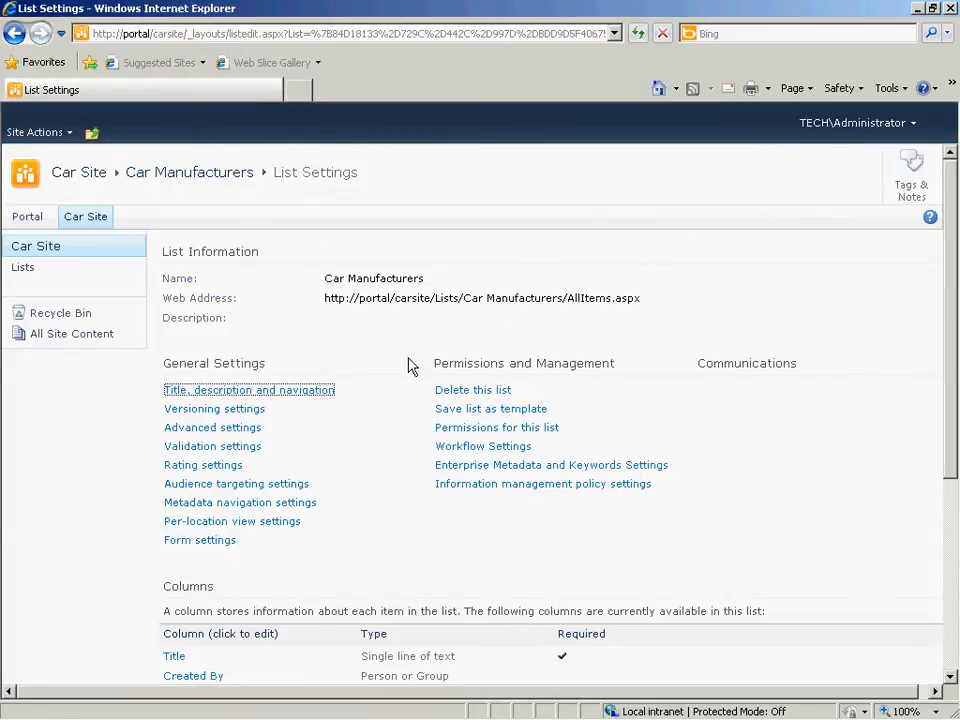
click(213, 428)
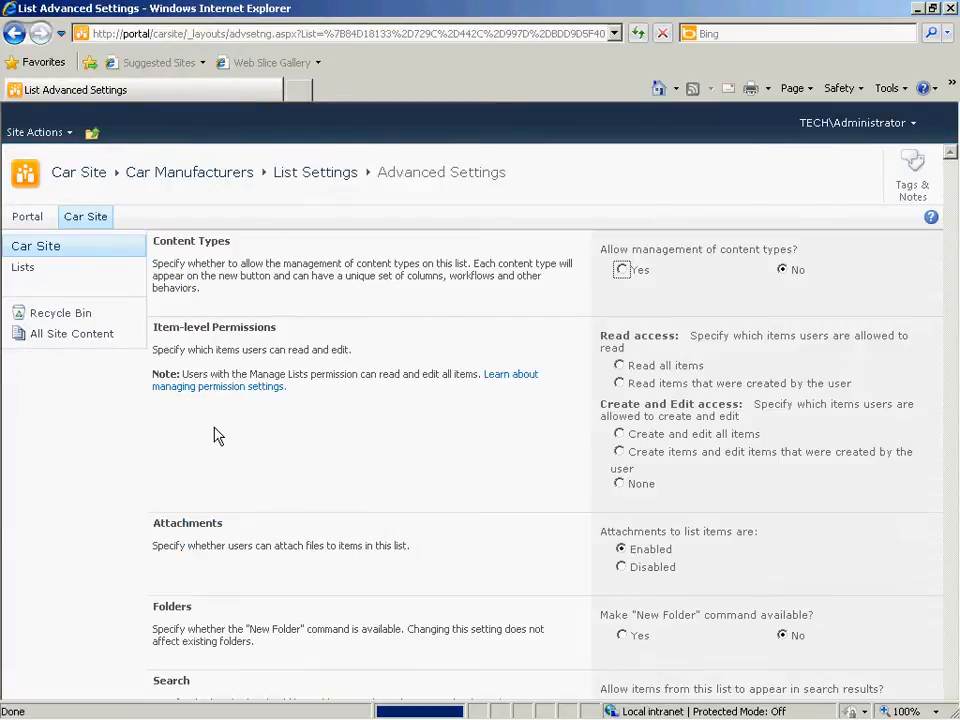
click(622, 271)
scroll(955, 410, down, 4)
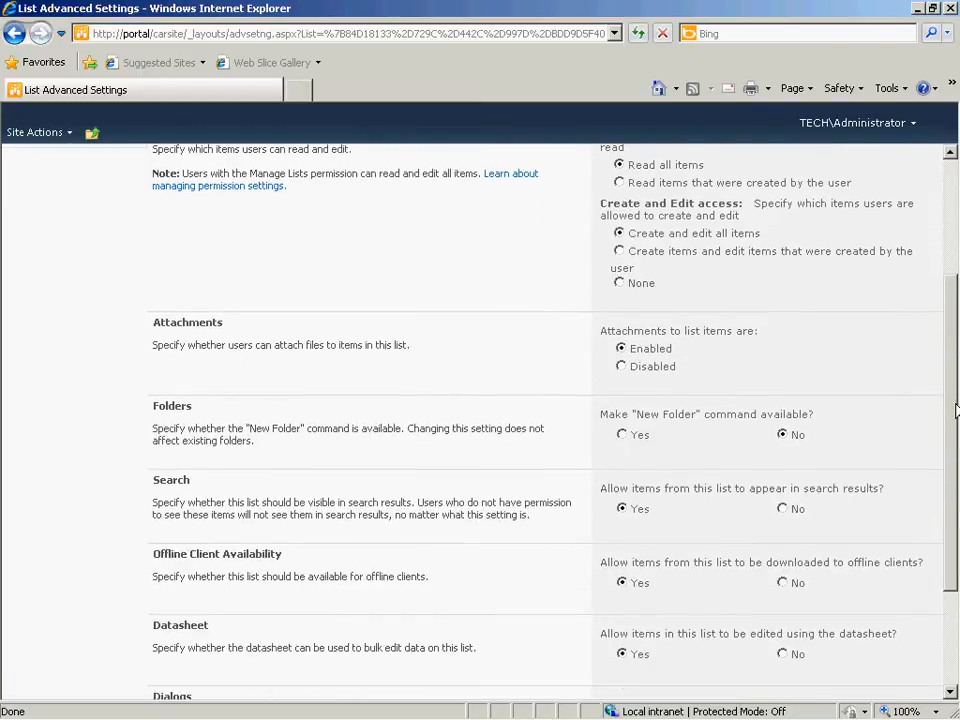
scroll(955, 410, down, 3)
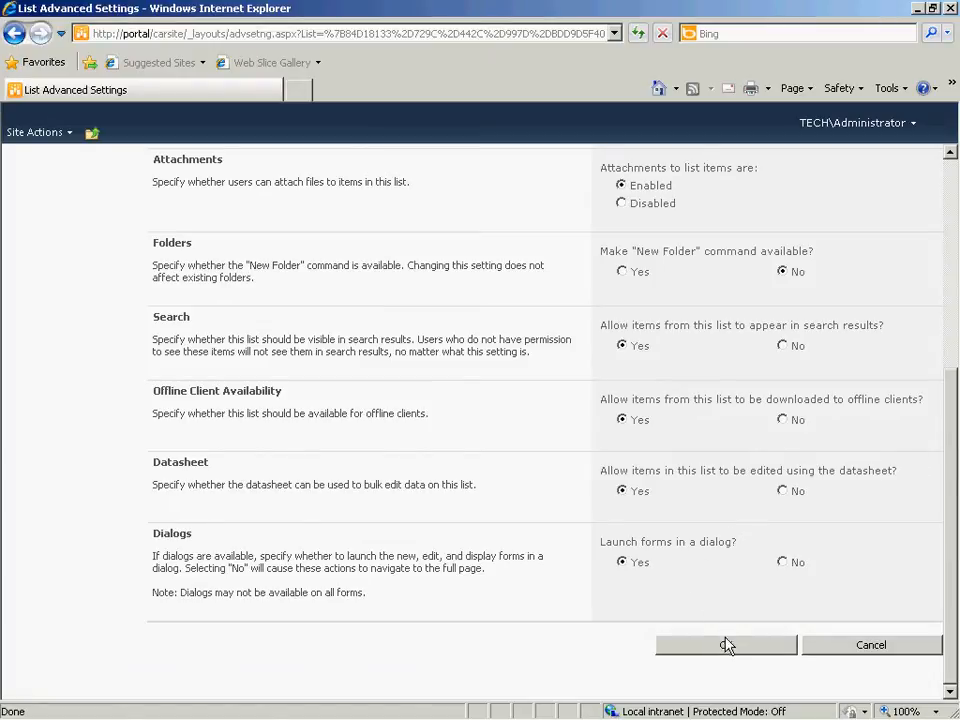
click(727, 645)
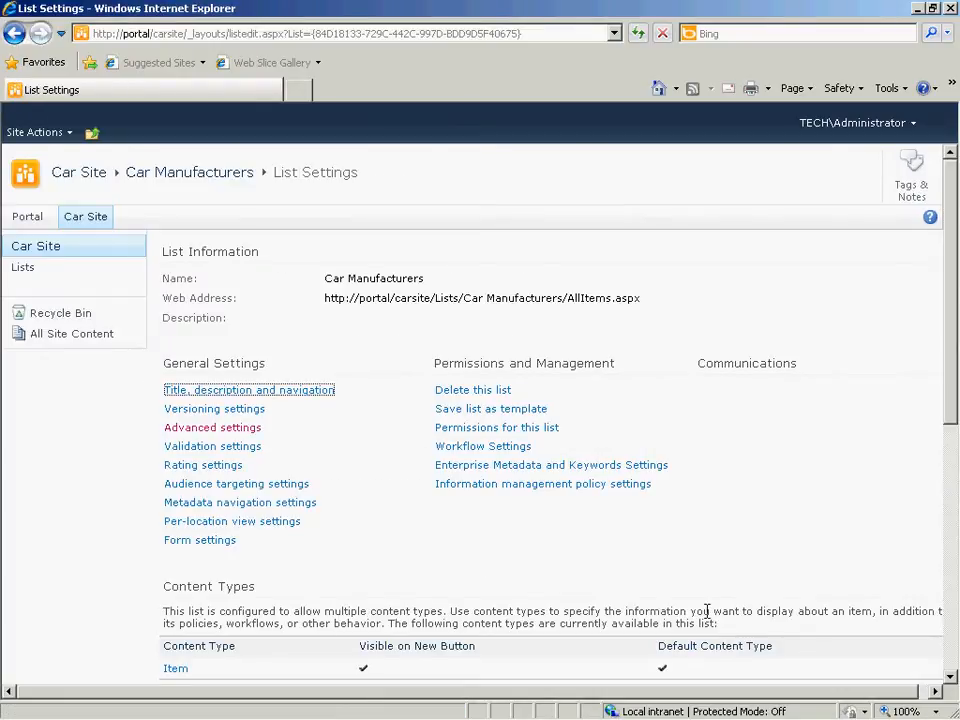
drag(954, 328, 956, 432)
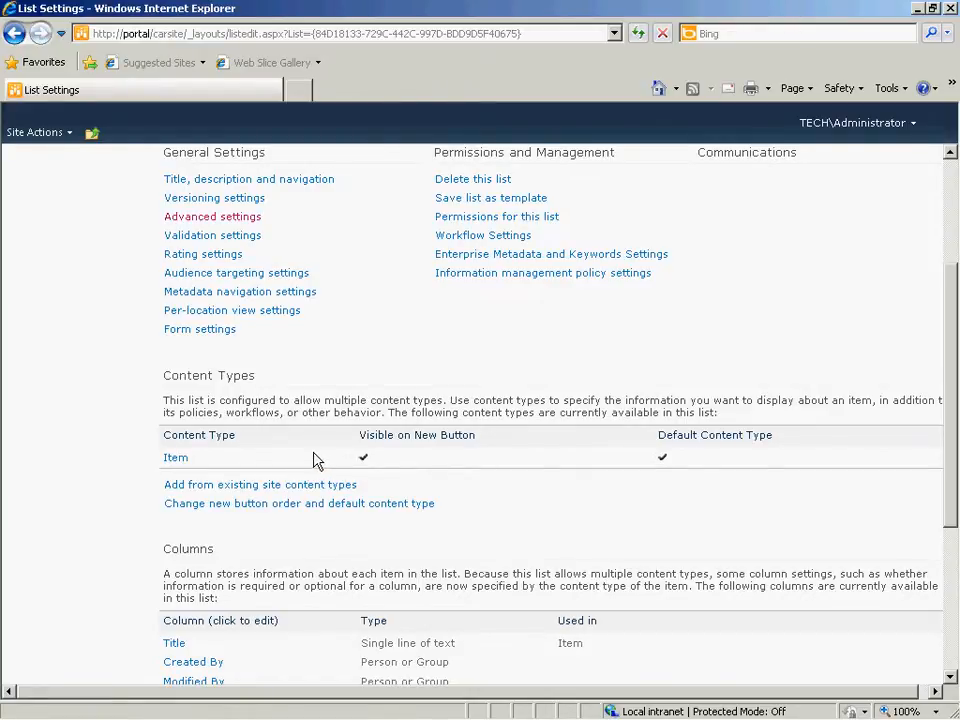
drag(953, 439, 957, 310)
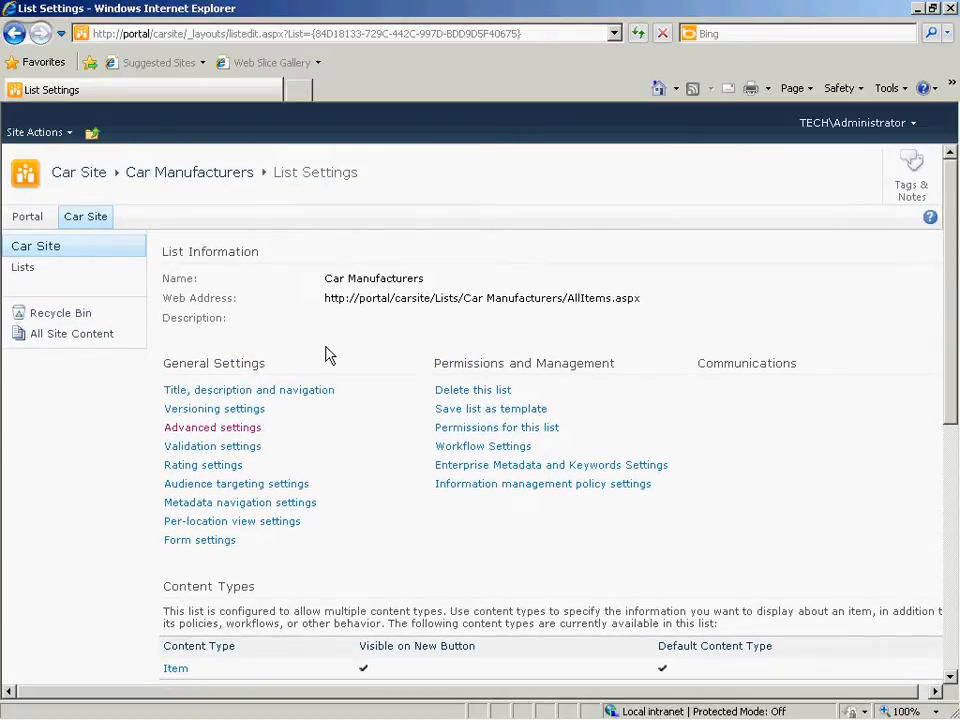
Create another custom list named "Car List" in the Car Site.
click(34, 134)
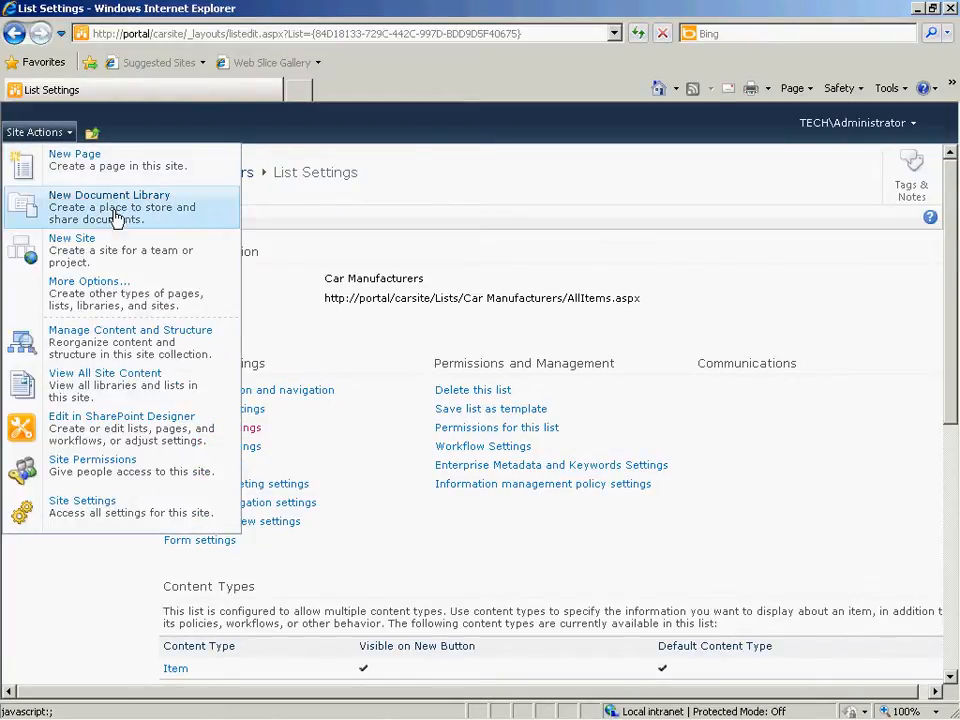
click(128, 305)
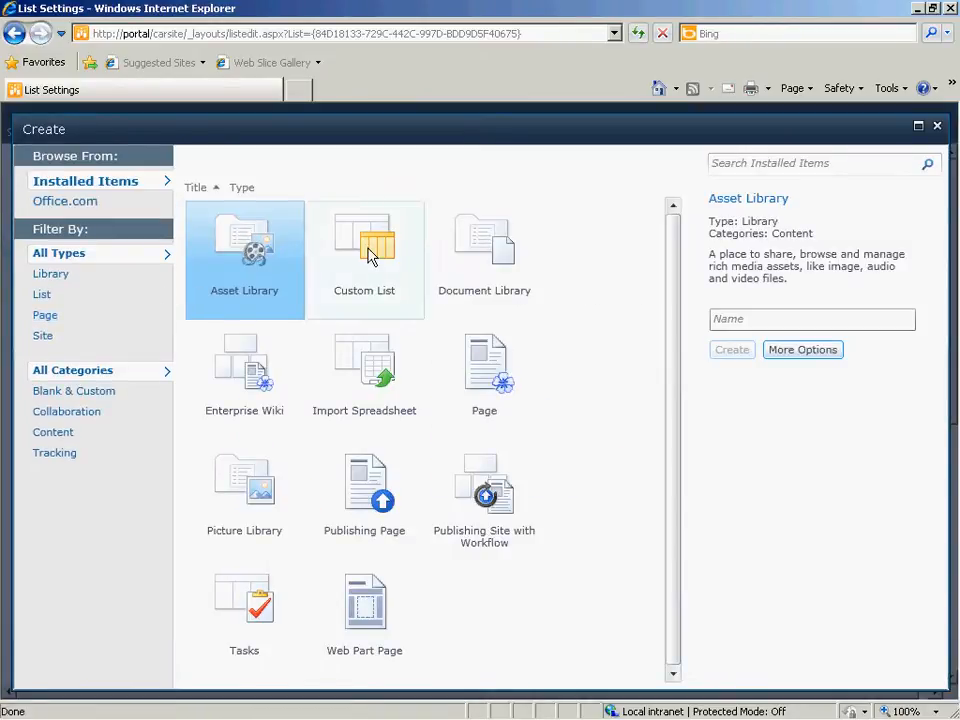
click(372, 255)
click(786, 334)
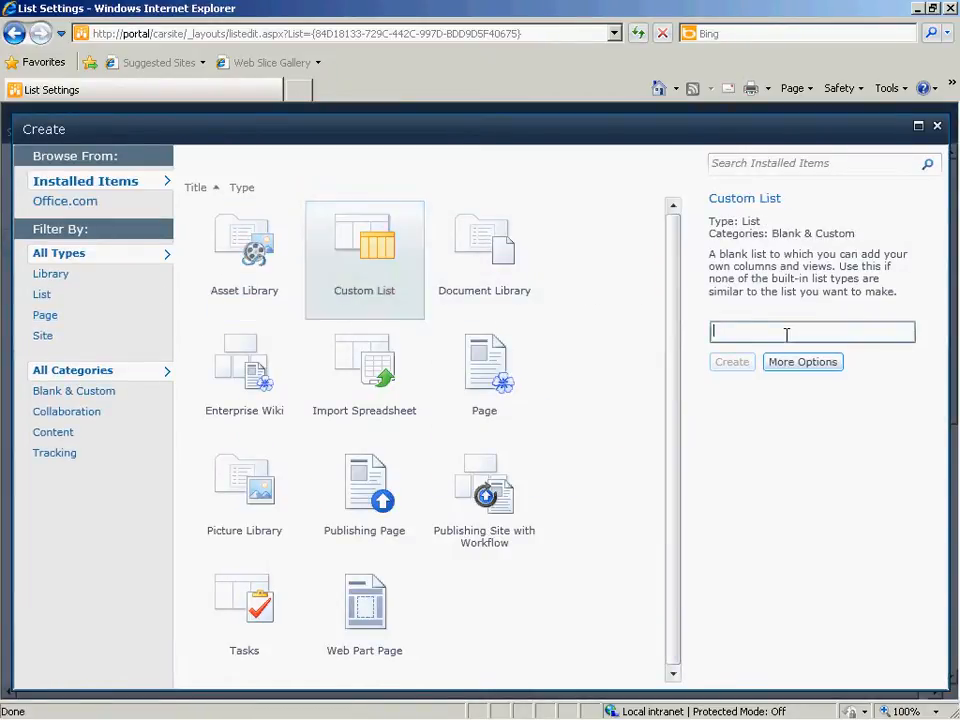
text(Car)
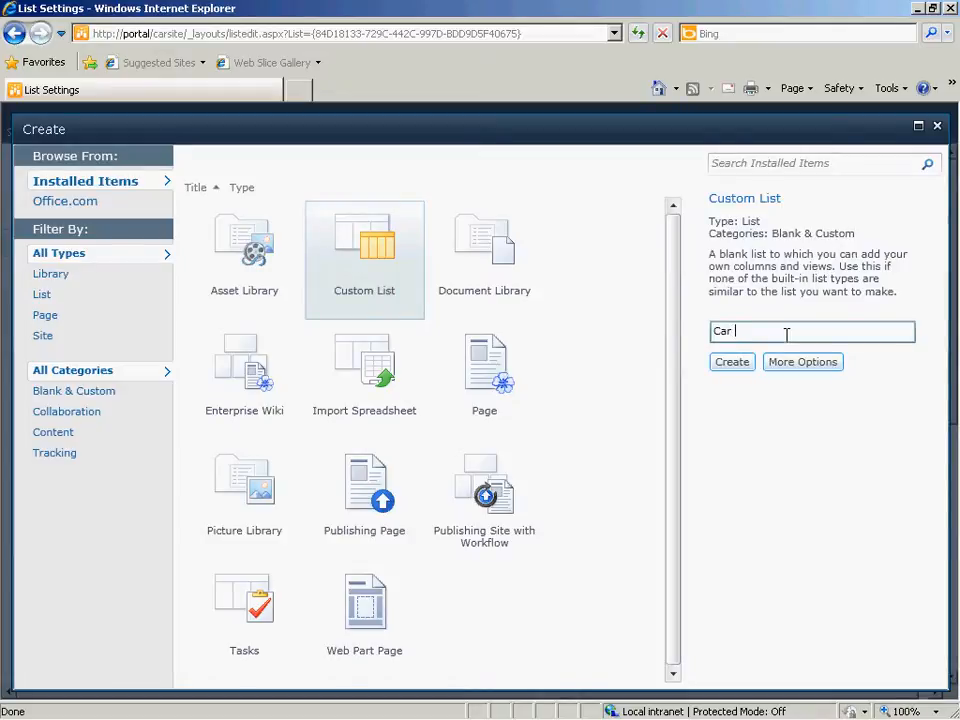
text( List)
click(736, 366)
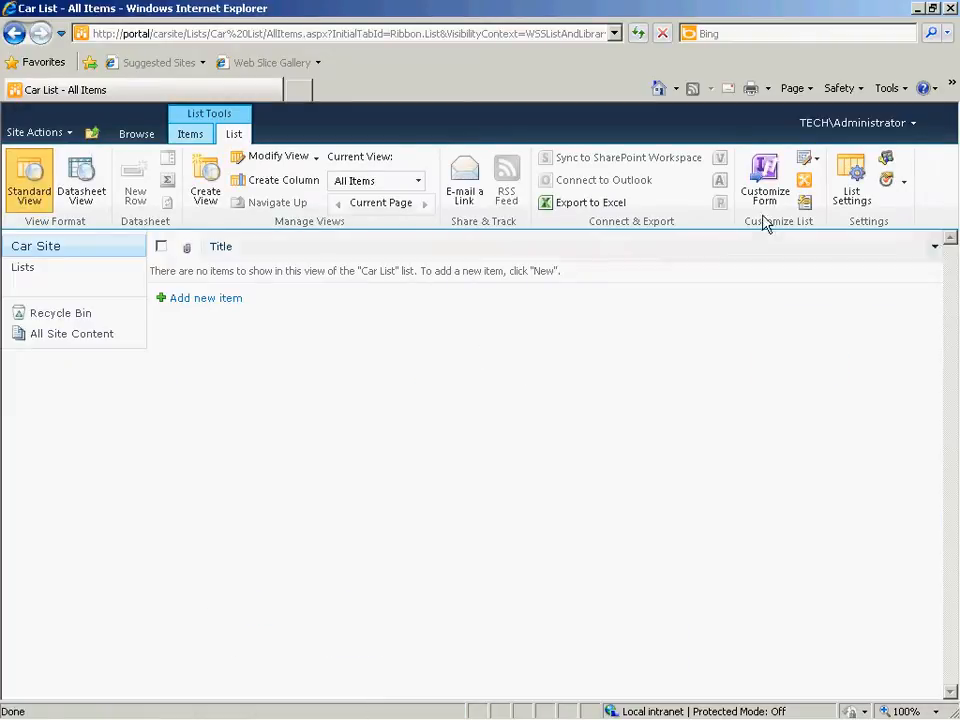
Allow management of content types in the advanced settings of the Car List.
click(853, 186)
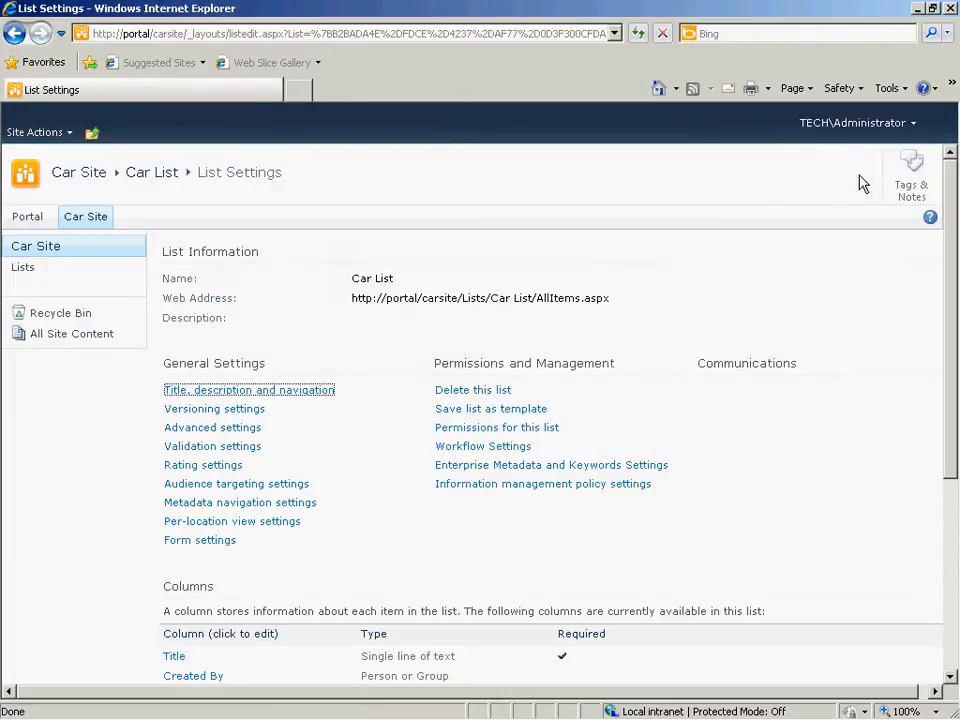
click(220, 428)
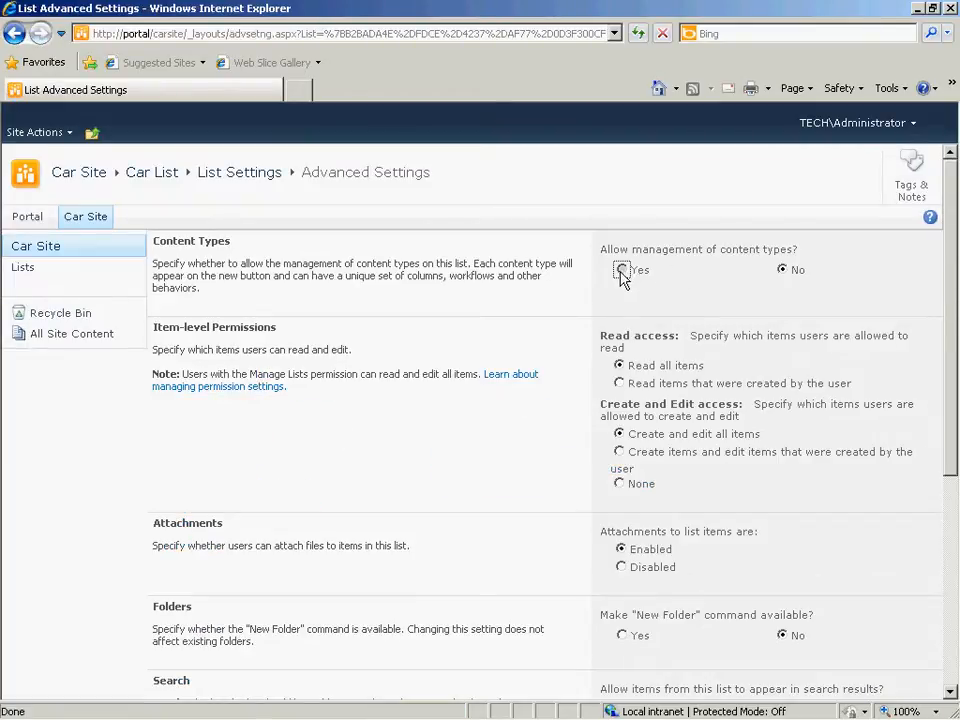
click(622, 270)
drag(949, 300, 949, 525)
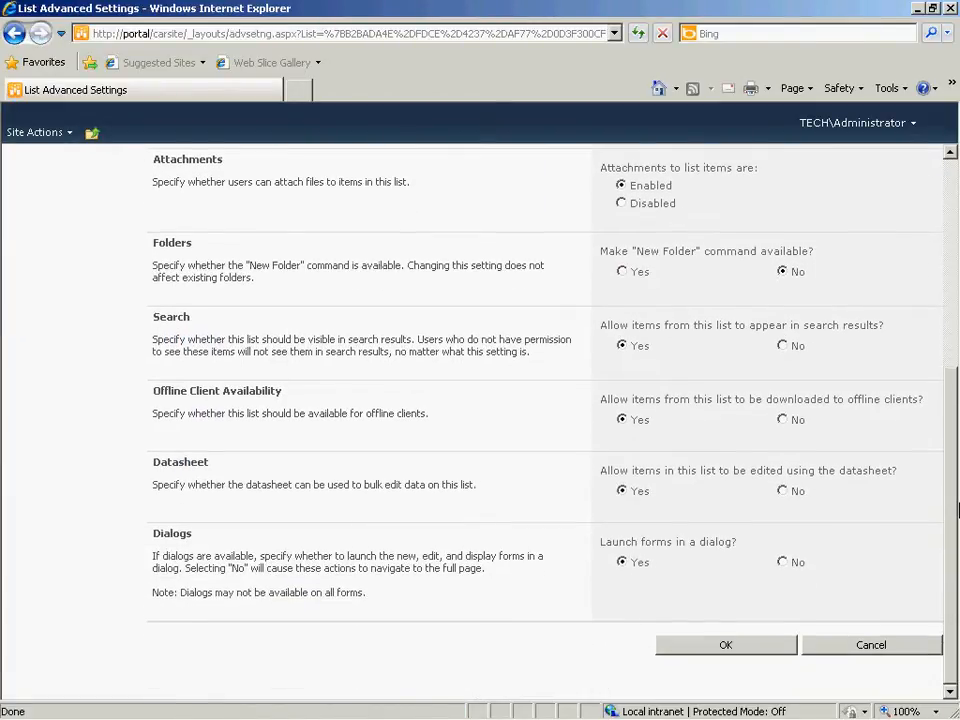
click(741, 647)
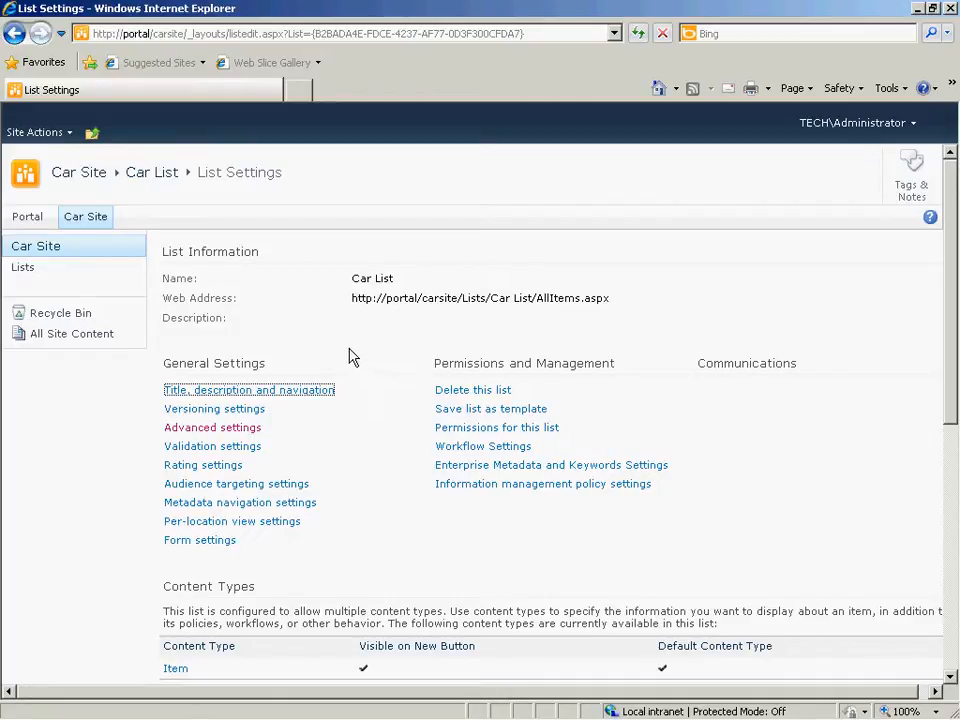
Open the Car Manufacturers list and add an item titled "Ferrari".
click(23, 272)
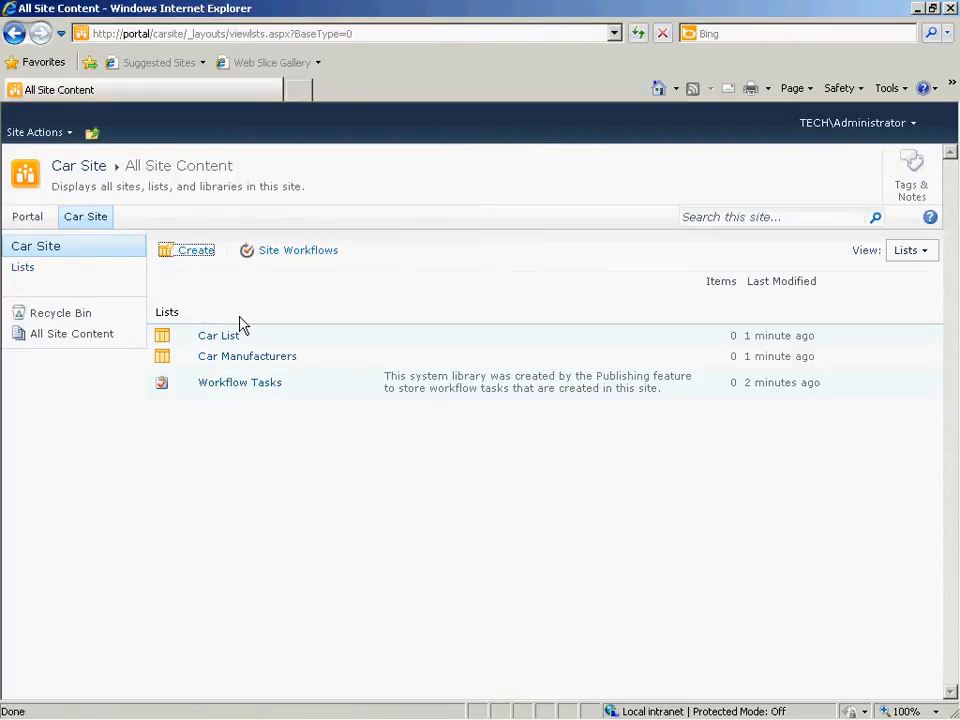
click(255, 362)
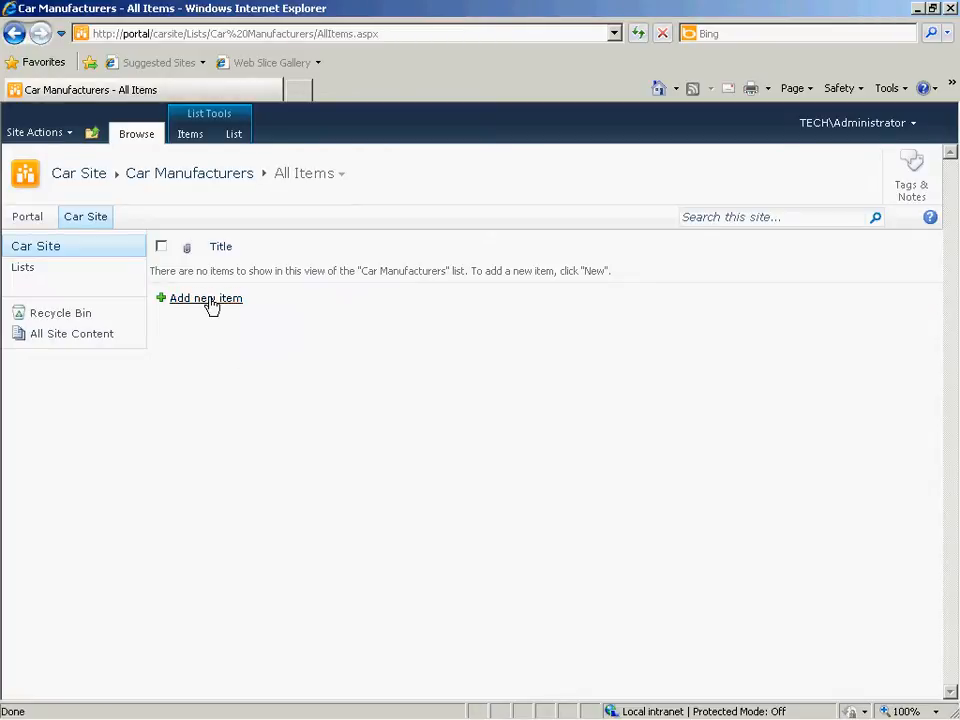
click(207, 299)
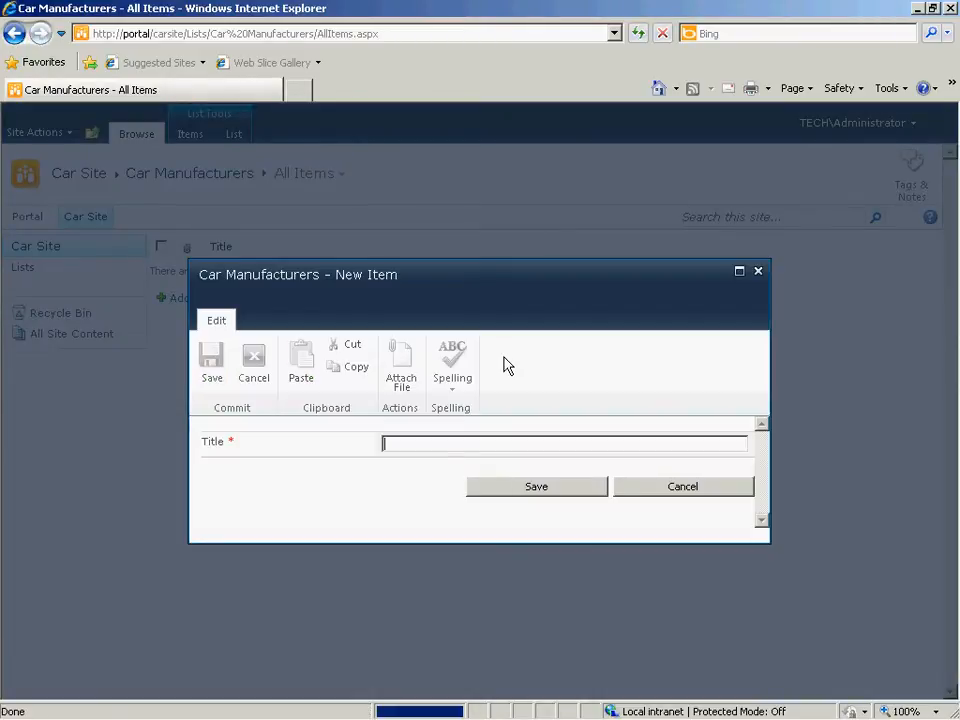
text(Ferra)
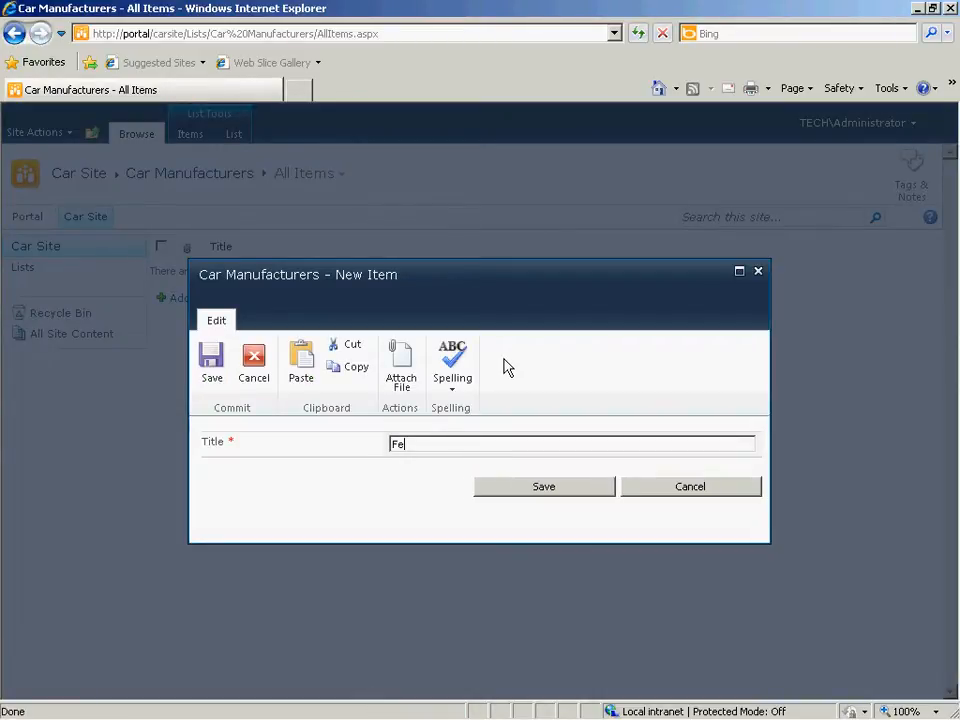
text(ri)
click(529, 495)
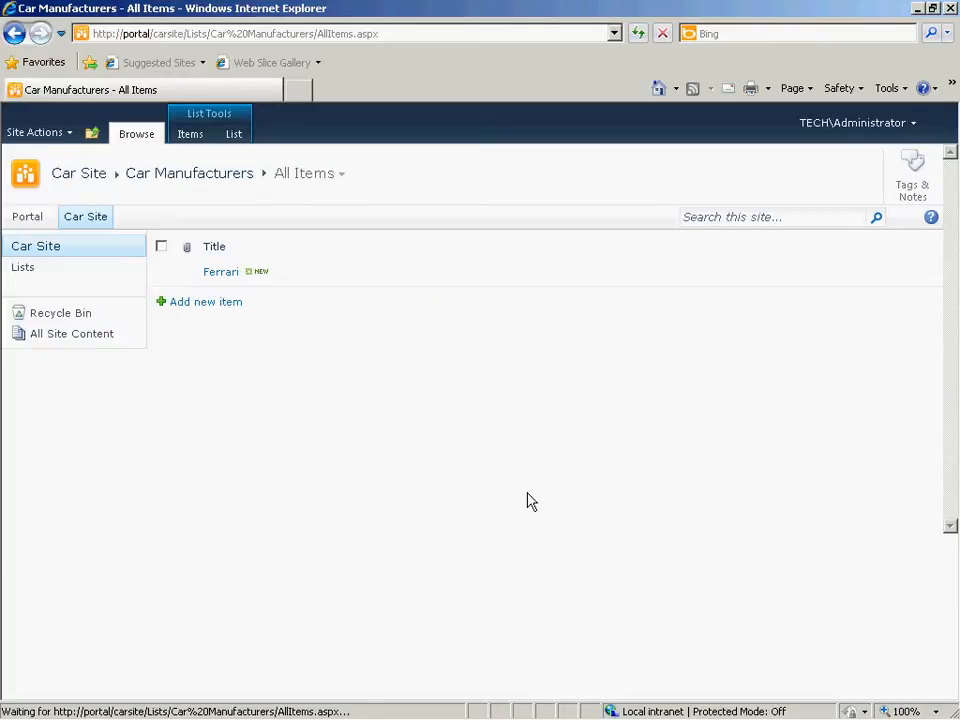
Add a second item titled "Ford" to the Car Manufacturers list.
click(210, 303)
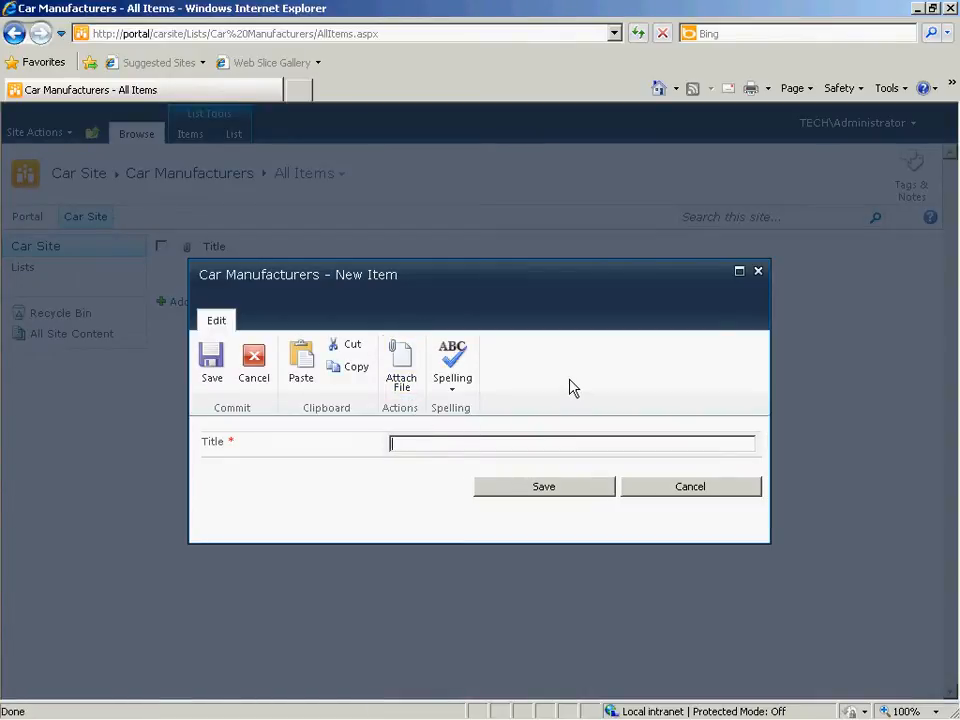
text(Ford)
click(553, 492)
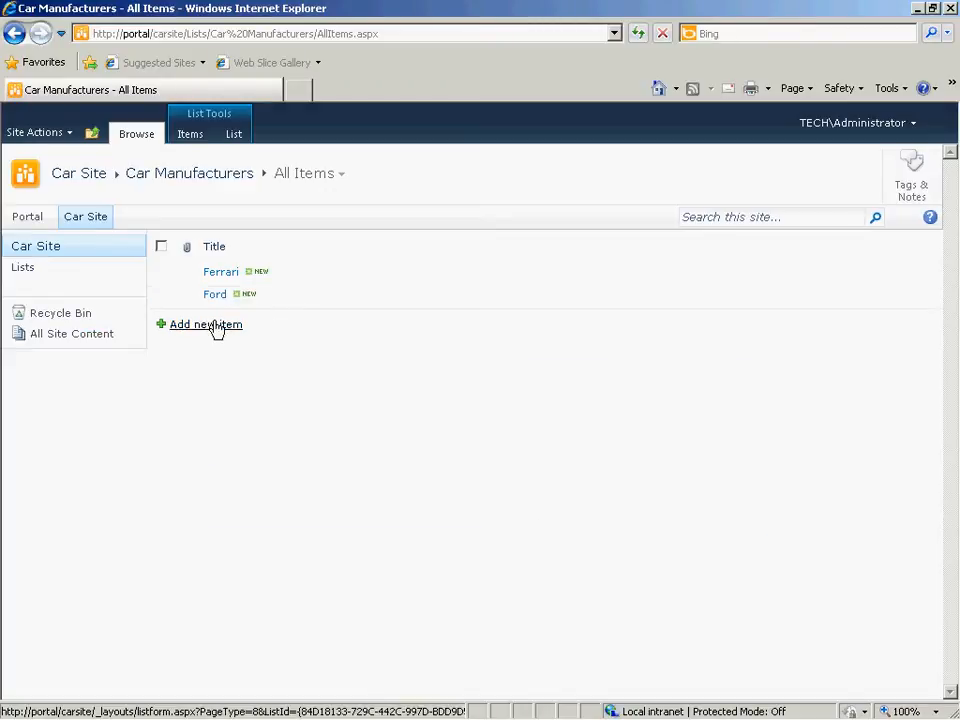
Add an item titled "Lamborghini" to the Car Manufacturers list.
click(213, 325)
text(L)
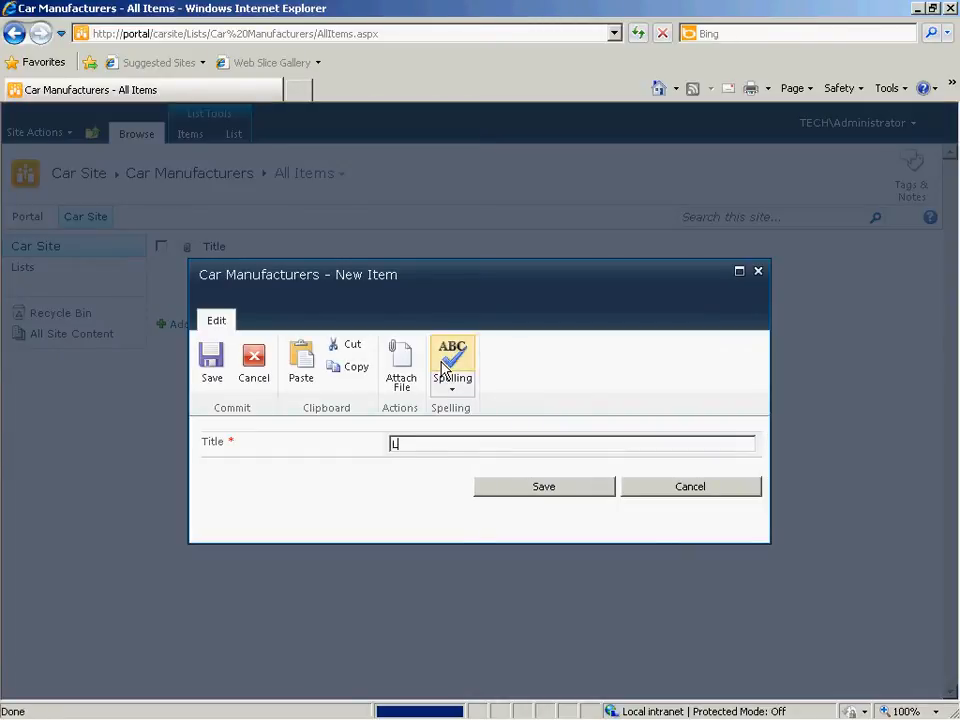
text(amborghini)
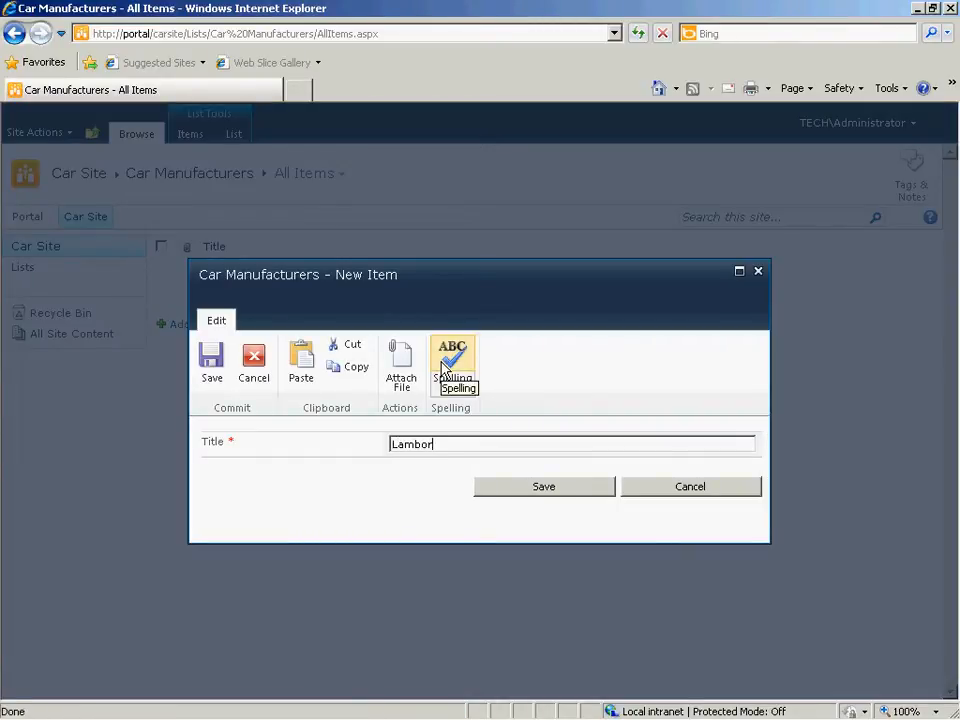
click(533, 490)
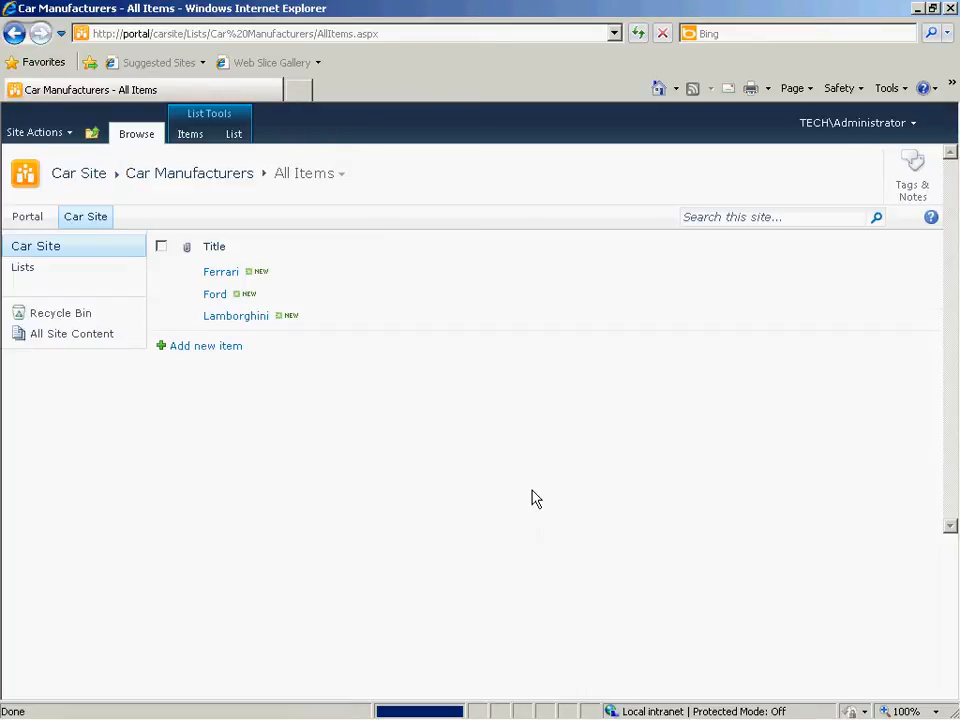
Add an item titled "Porsche" to the Car Manufacturers list.
click(206, 348)
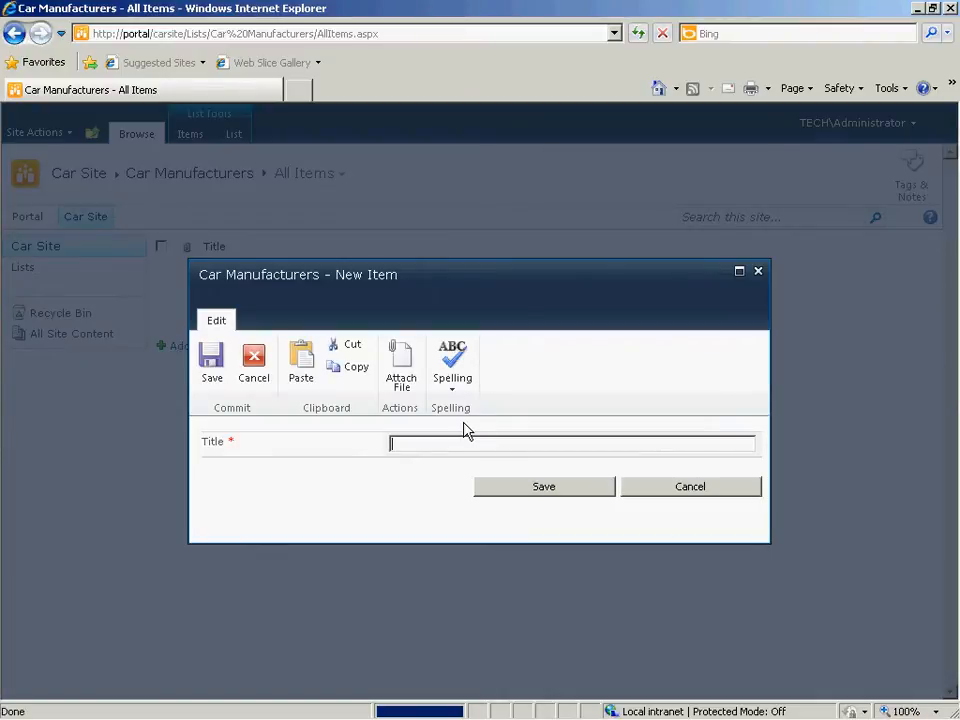
text(Porsche)
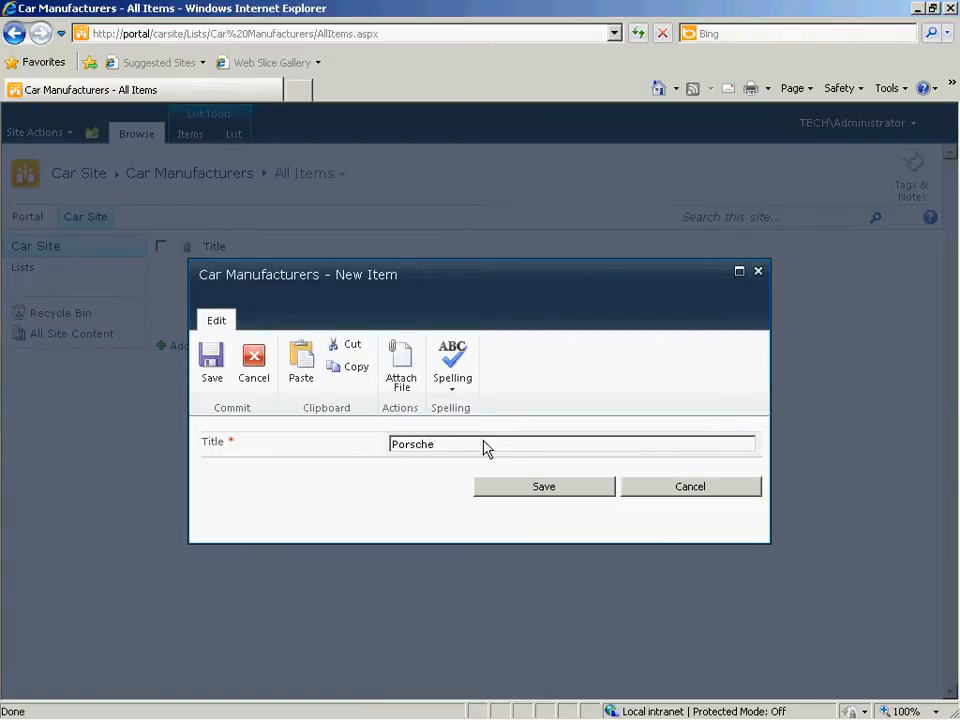
click(535, 489)
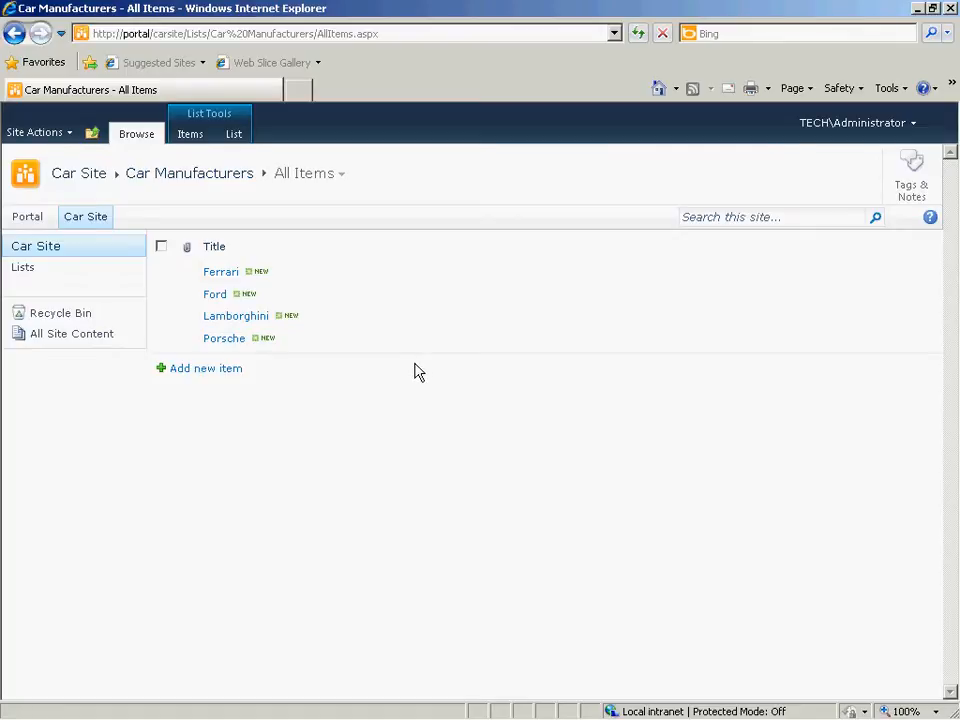
In the Car Site's site columns, set up a new single-line text column named "Car Model" in a new group called "Cars".
click(37, 134)
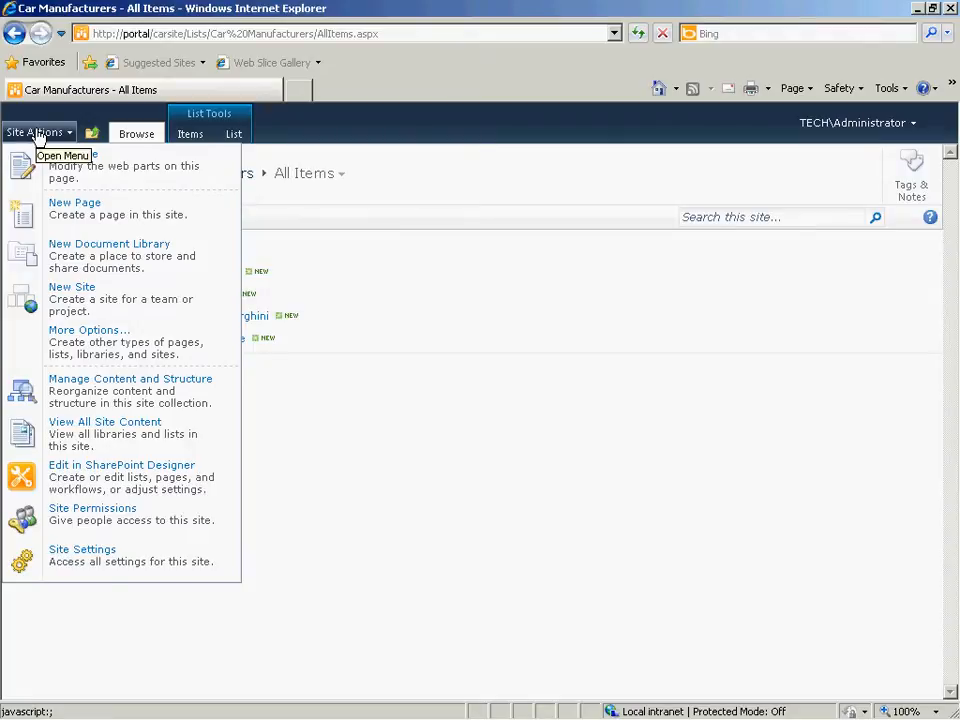
click(134, 558)
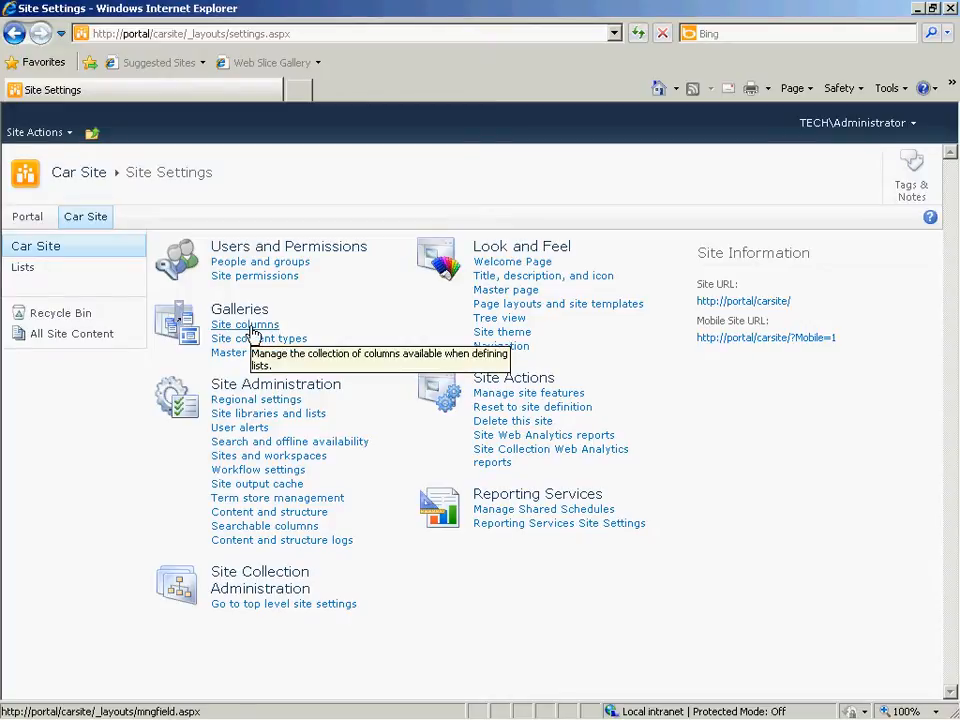
click(251, 326)
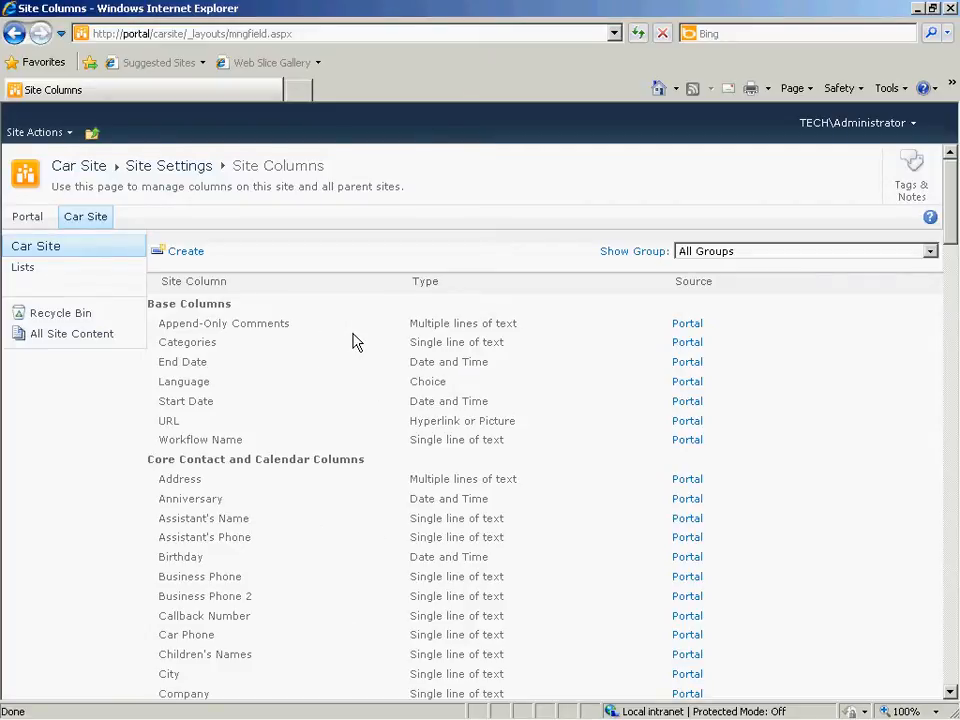
click(186, 254)
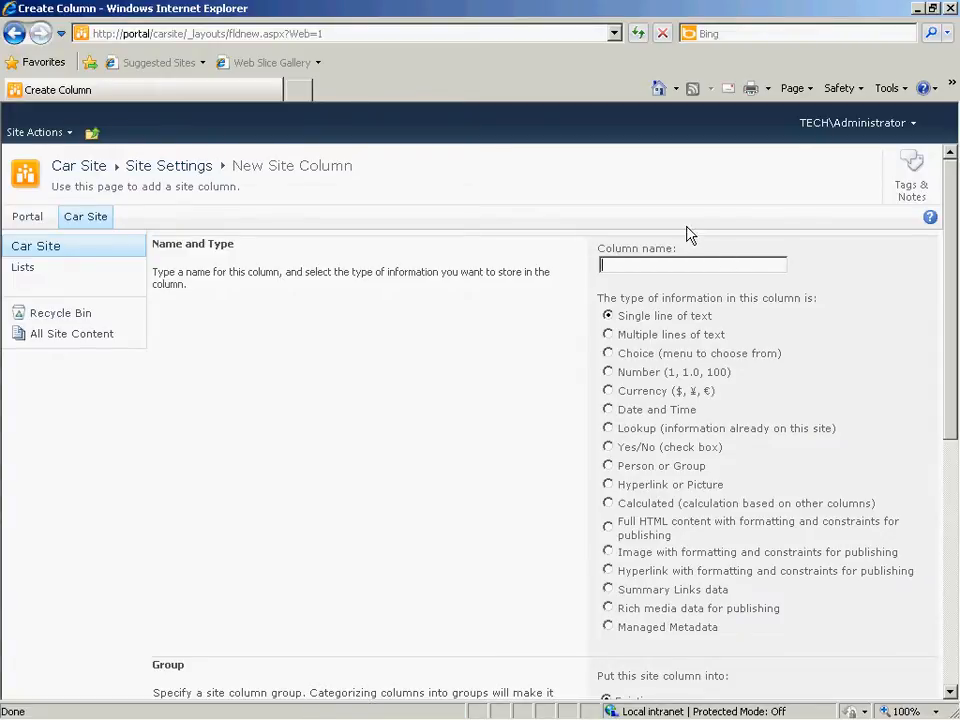
text(Car Model)
drag(953, 308, 954, 494)
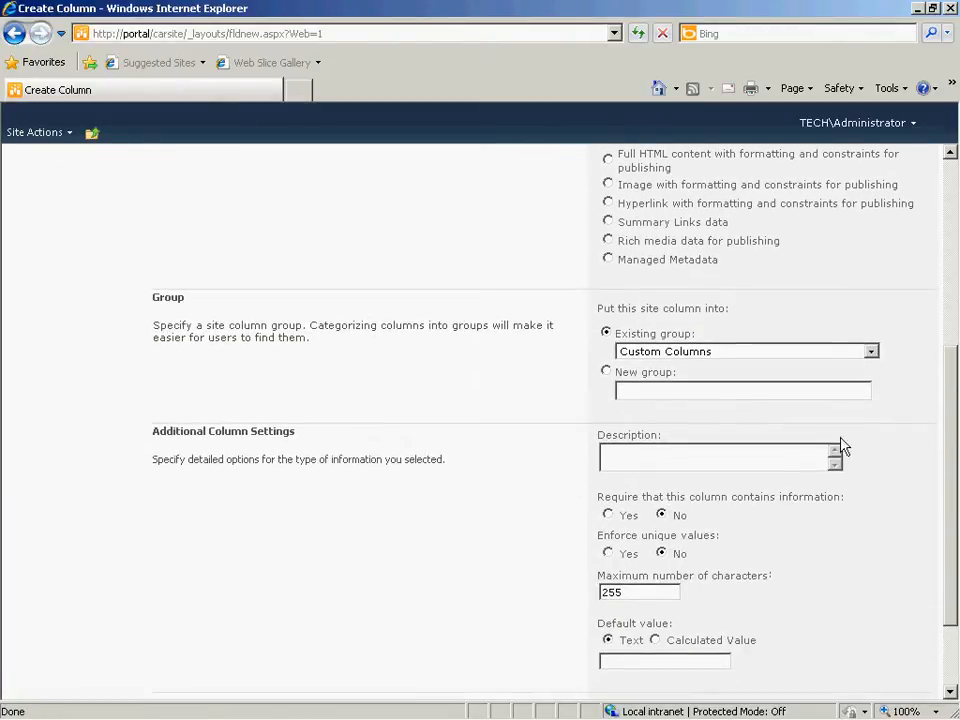
click(606, 371)
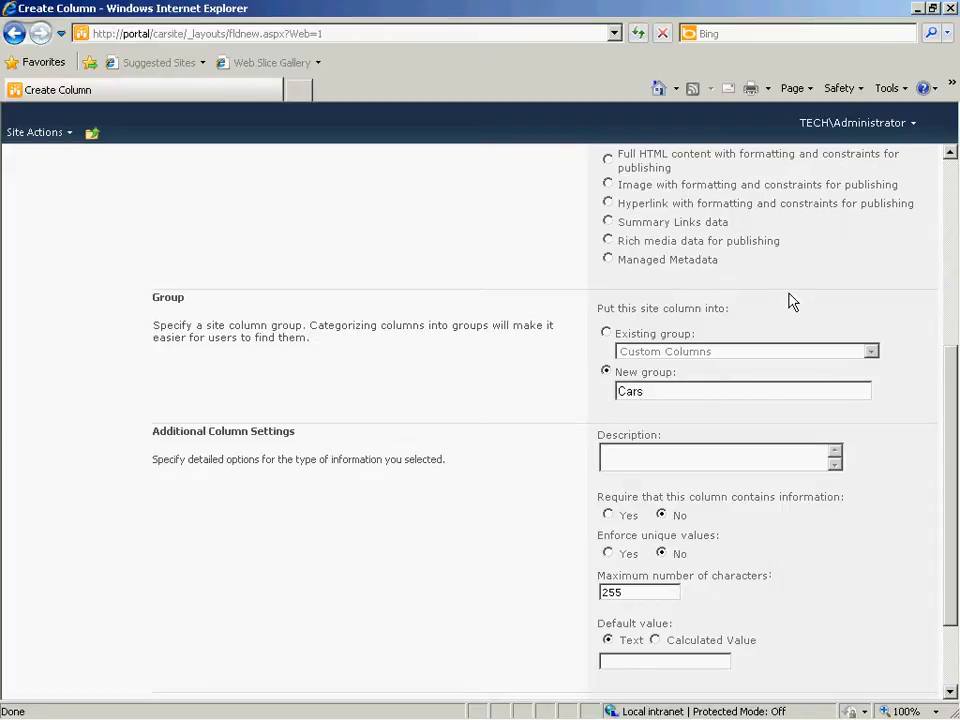
Limit the Car Model column to a maximum of 30 characters and create it.
drag(953, 369, 950, 430)
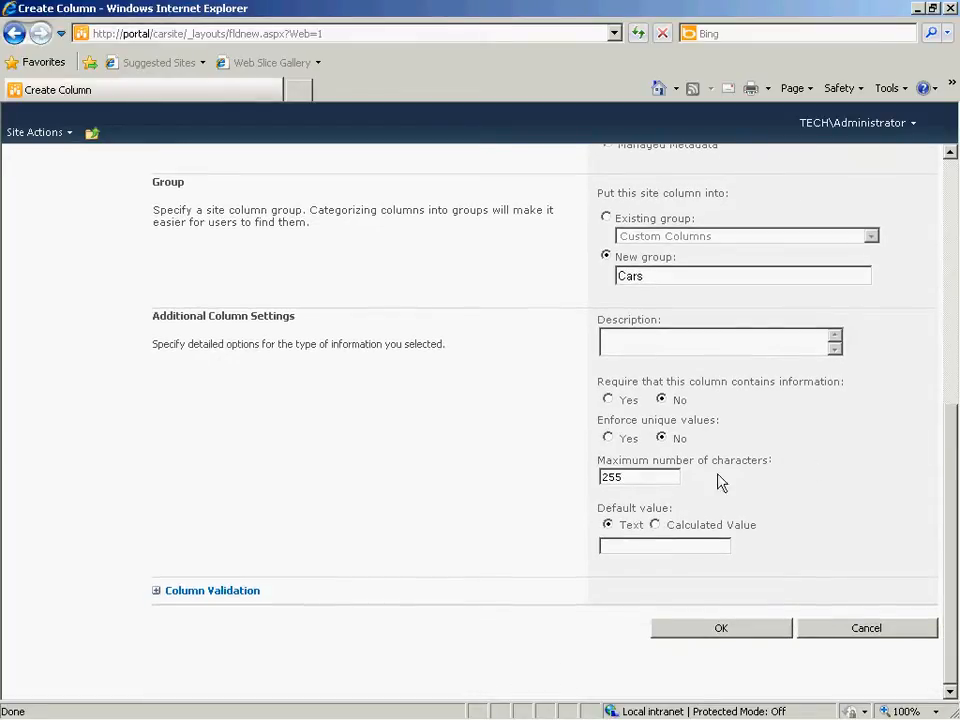
drag(639, 476, 587, 473)
text(30)
click(731, 632)
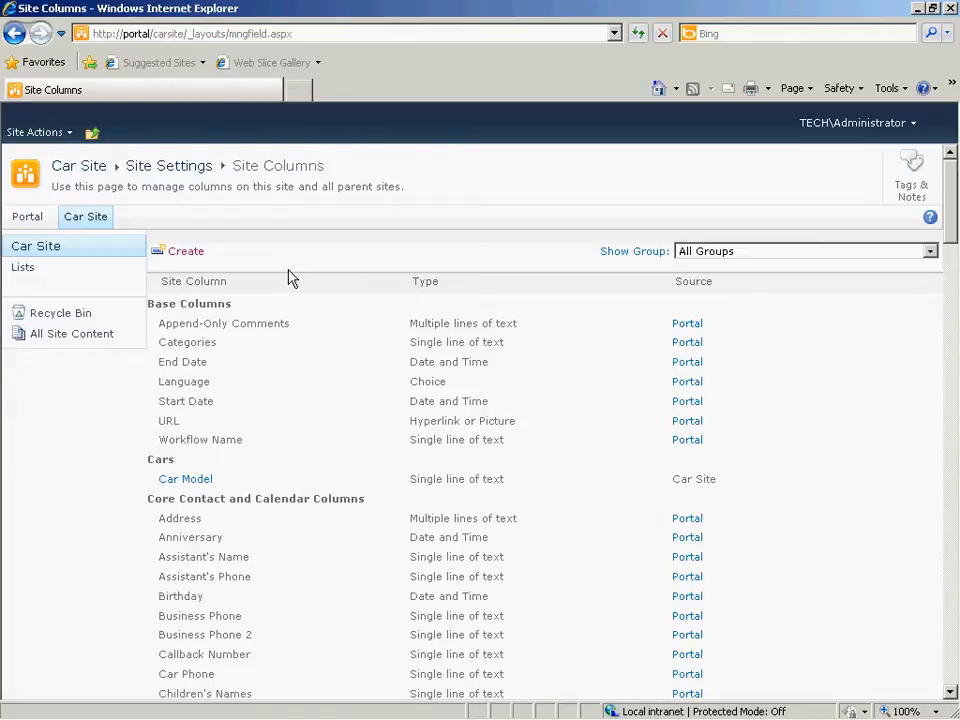
Create a single-line text site column named "Engine Size" in the existing Cars group with a maximum of 10 characters.
click(186, 254)
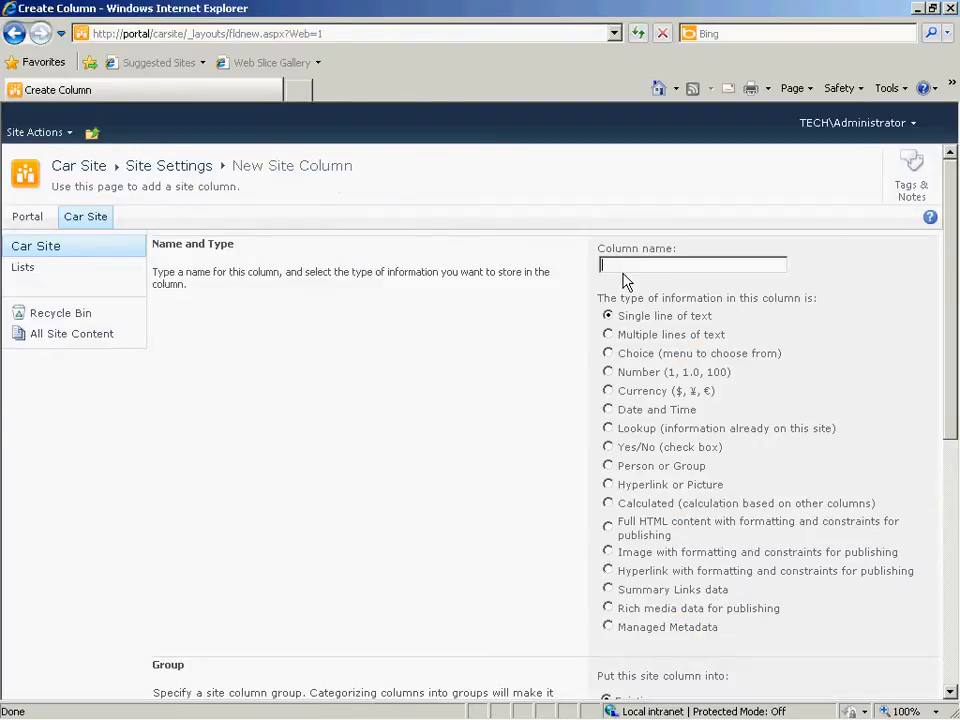
text(Engine Size)
drag(949, 302, 957, 482)
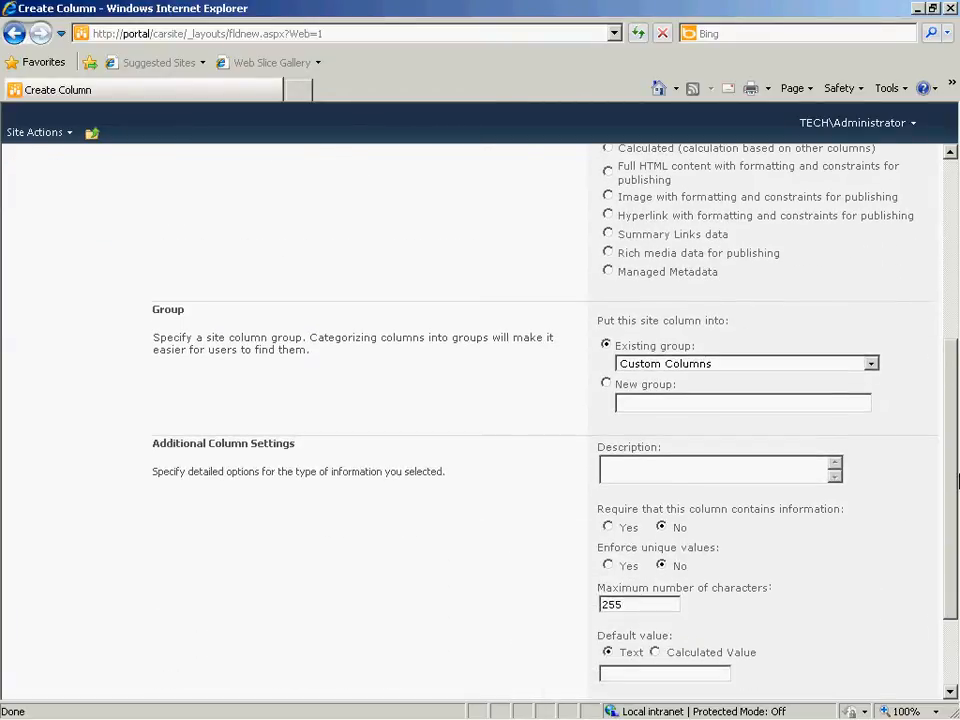
click(627, 365)
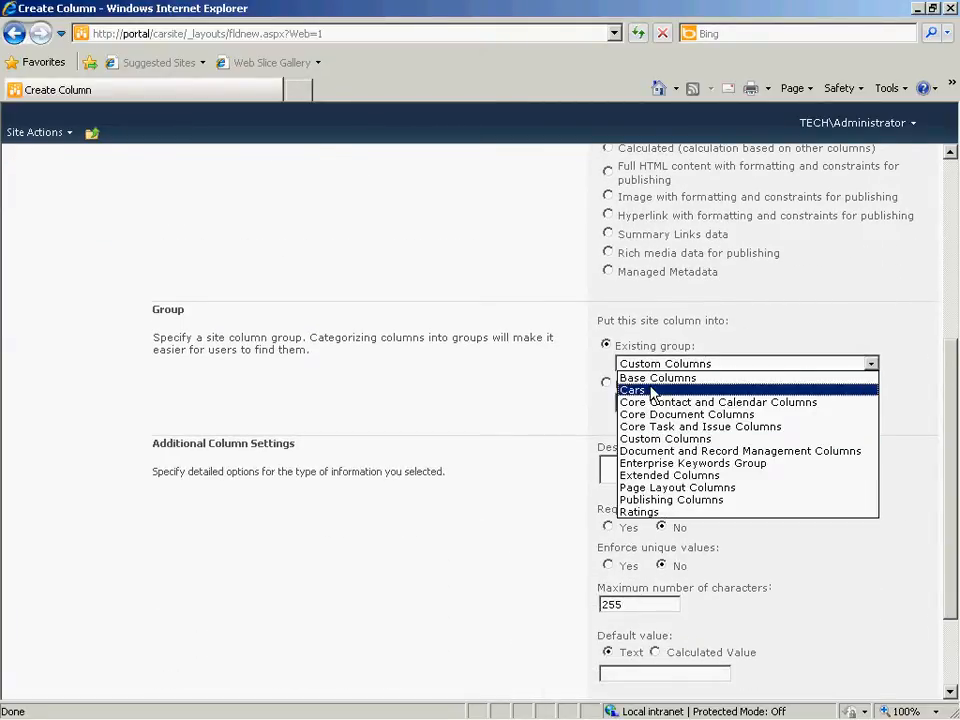
click(651, 390)
drag(949, 424, 952, 476)
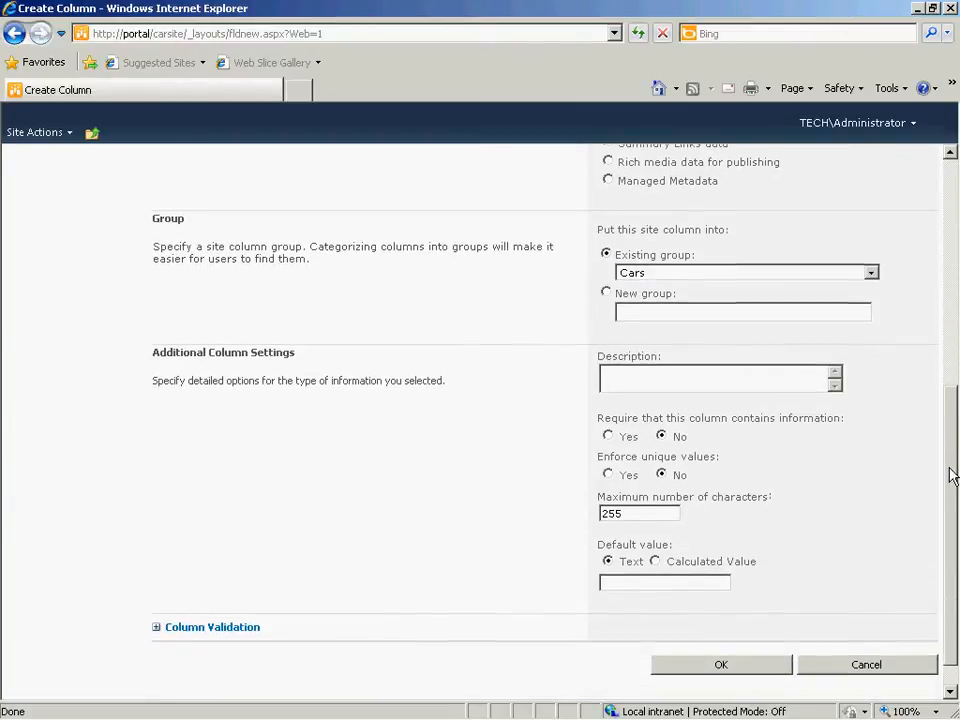
drag(658, 512, 576, 508)
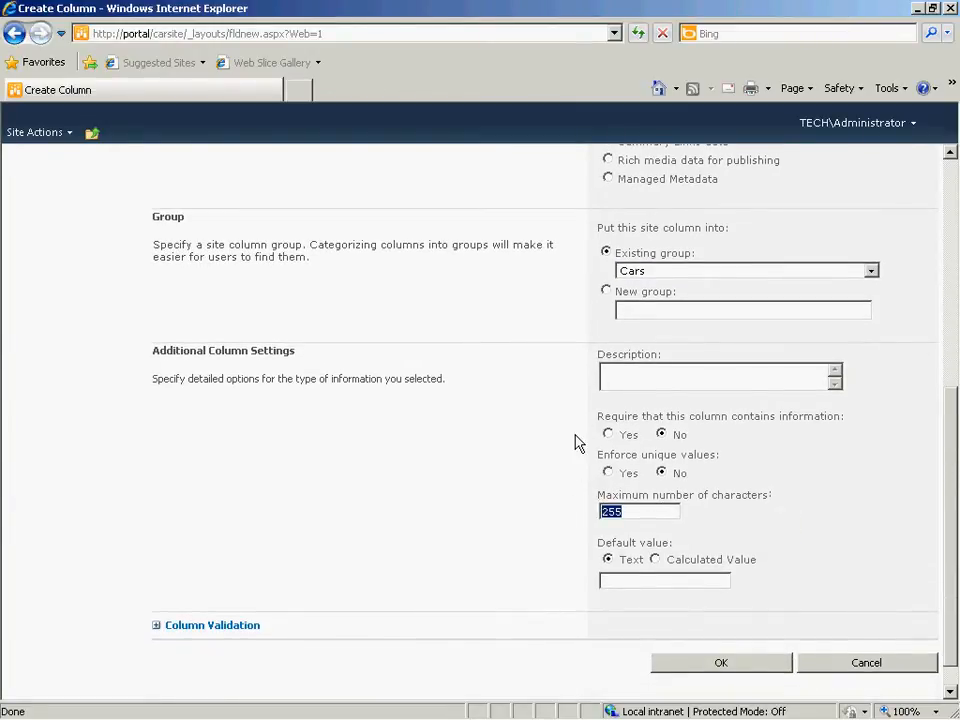
text(10)
click(729, 668)
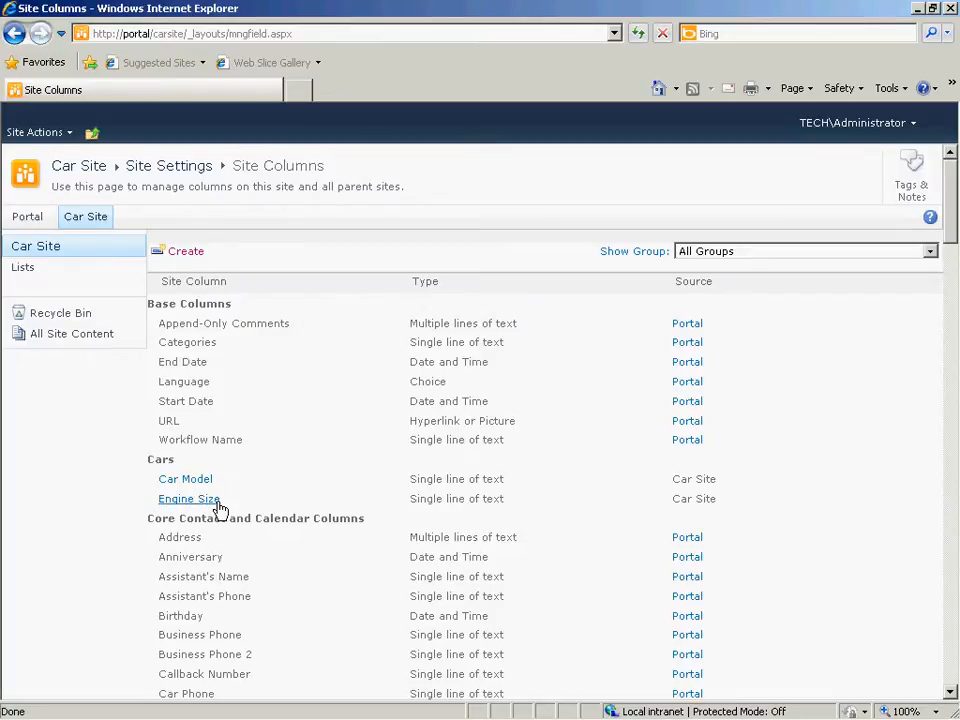
Set up a new choice site column named "Car Color" in the existing Cars group.
click(185, 252)
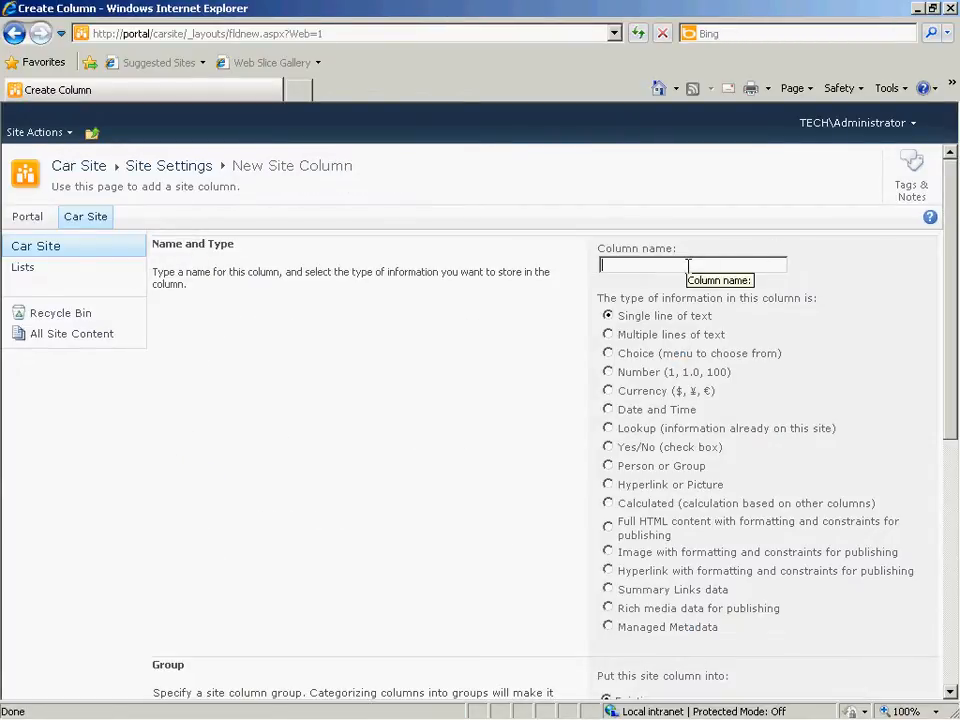
click(609, 354)
drag(955, 332, 956, 461)
click(672, 296)
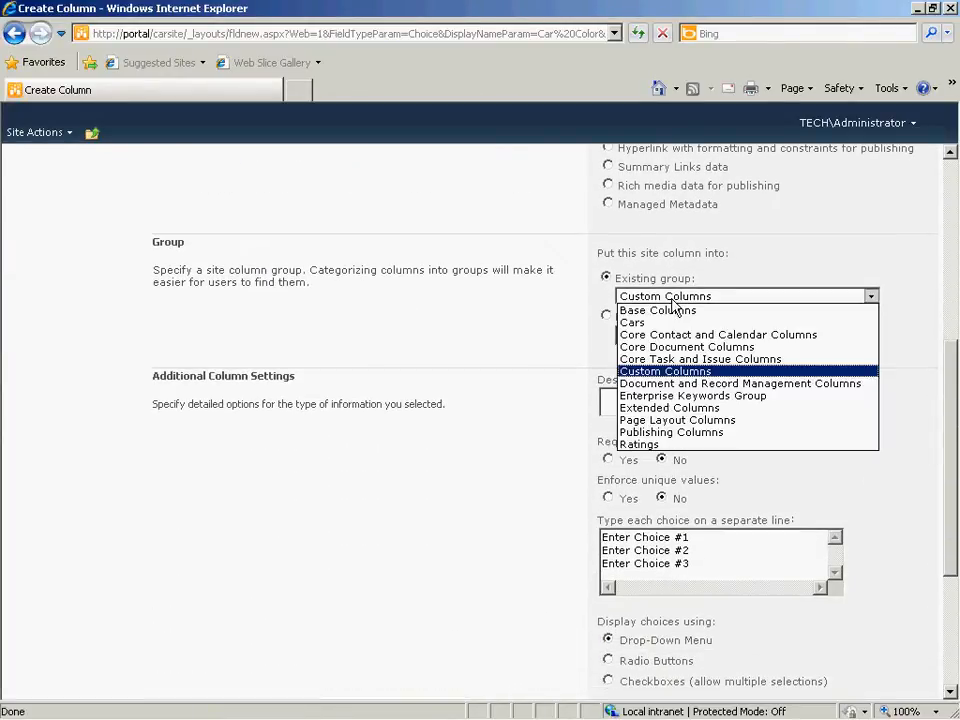
click(665, 323)
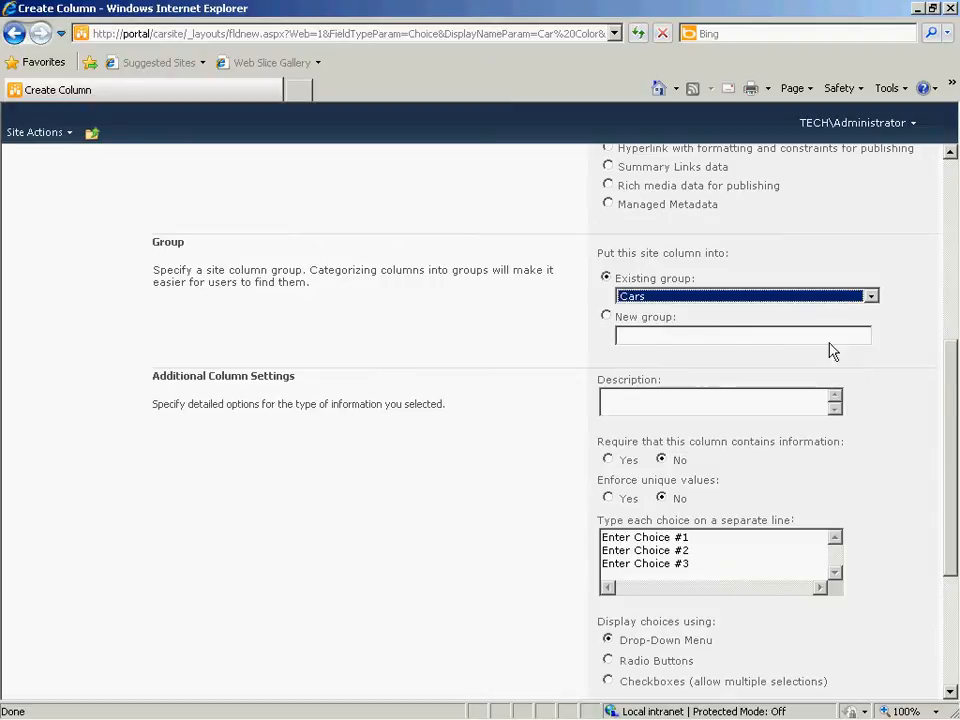
Replace the placeholder choices with Red, Blue, Black, Yellow and White, and create the Car Color column.
drag(952, 393, 932, 450)
drag(711, 429, 570, 407)
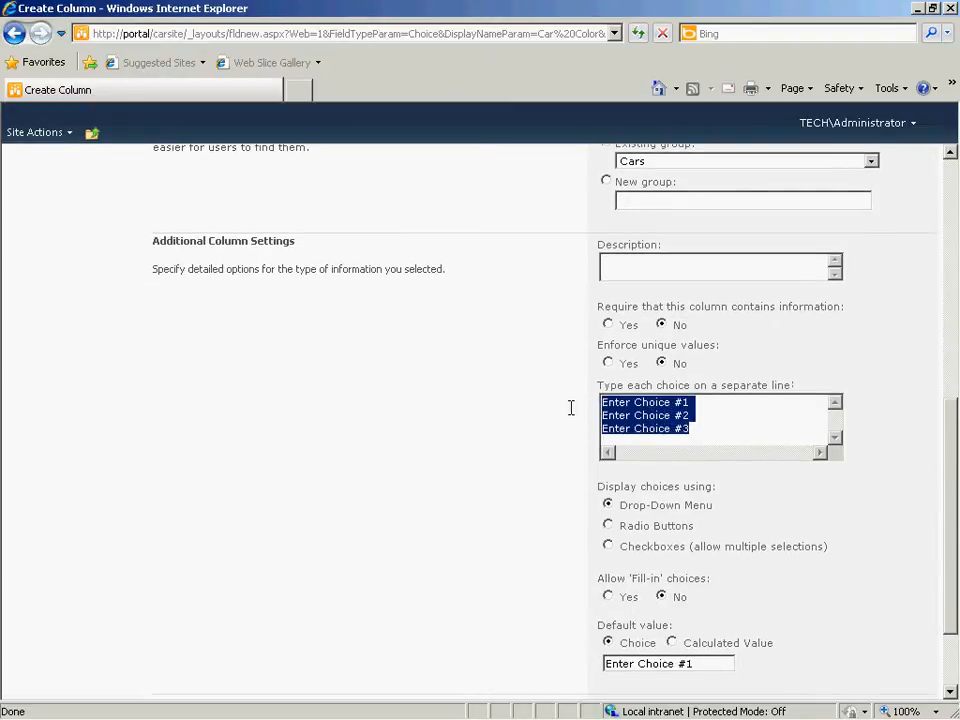
text(Red)
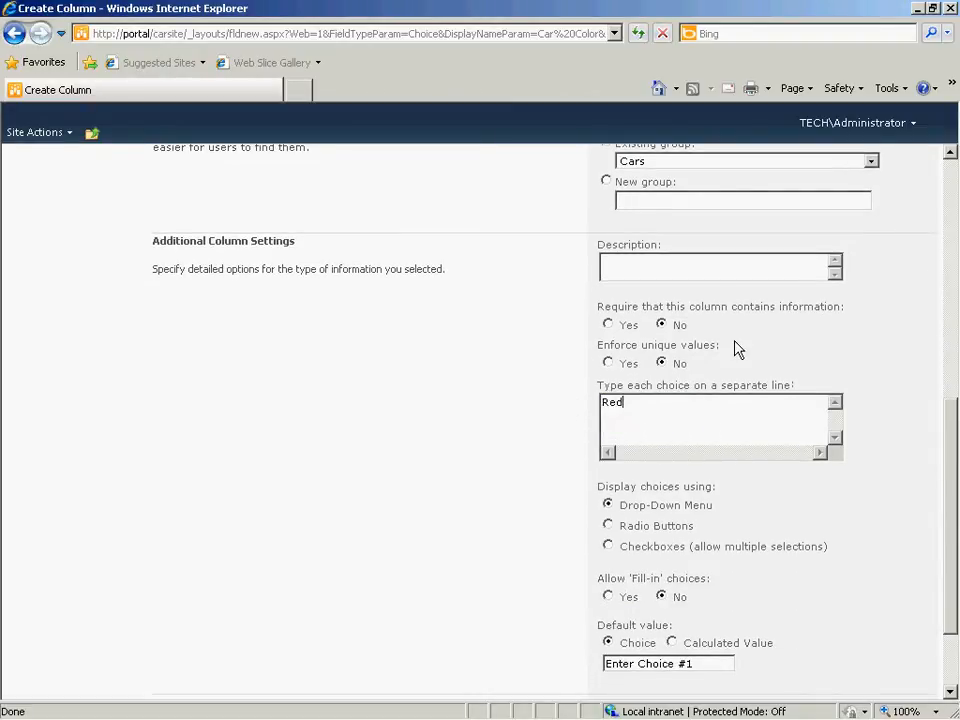
key(Return)
text(Blue)
key(Return)
text(Black)
key(Return)
text(Y)
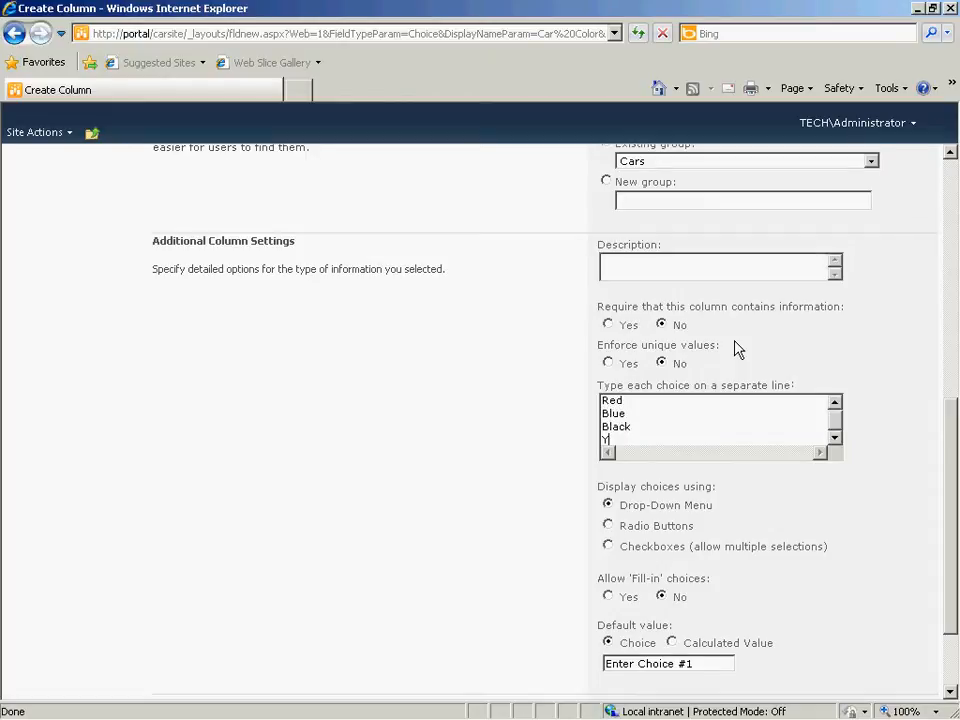
text(ellow)
key(Return)
text(White)
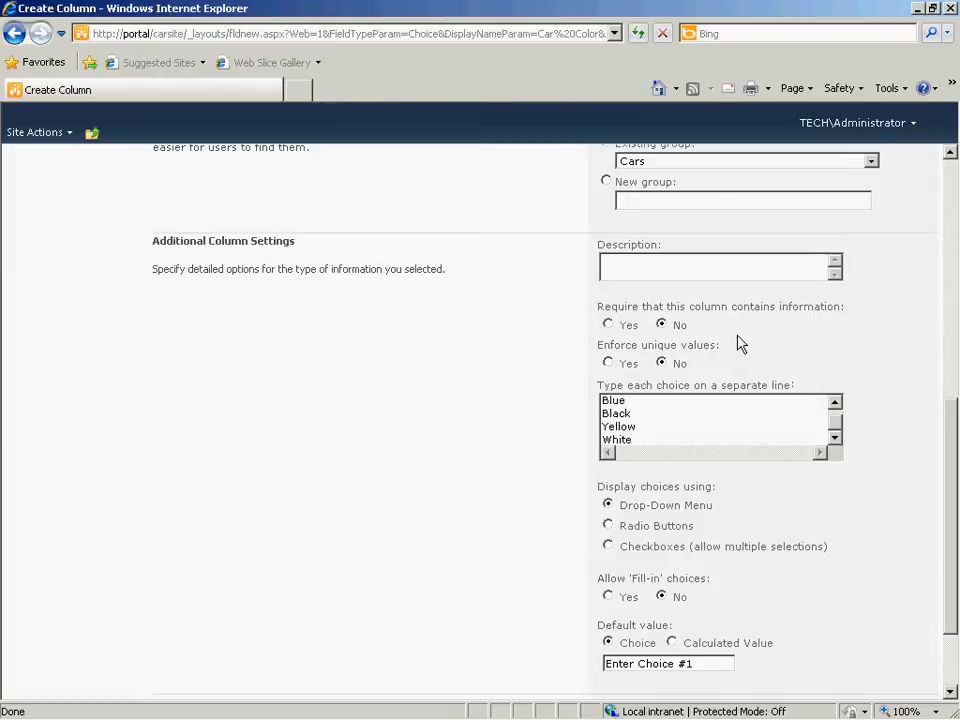
drag(954, 439, 954, 472)
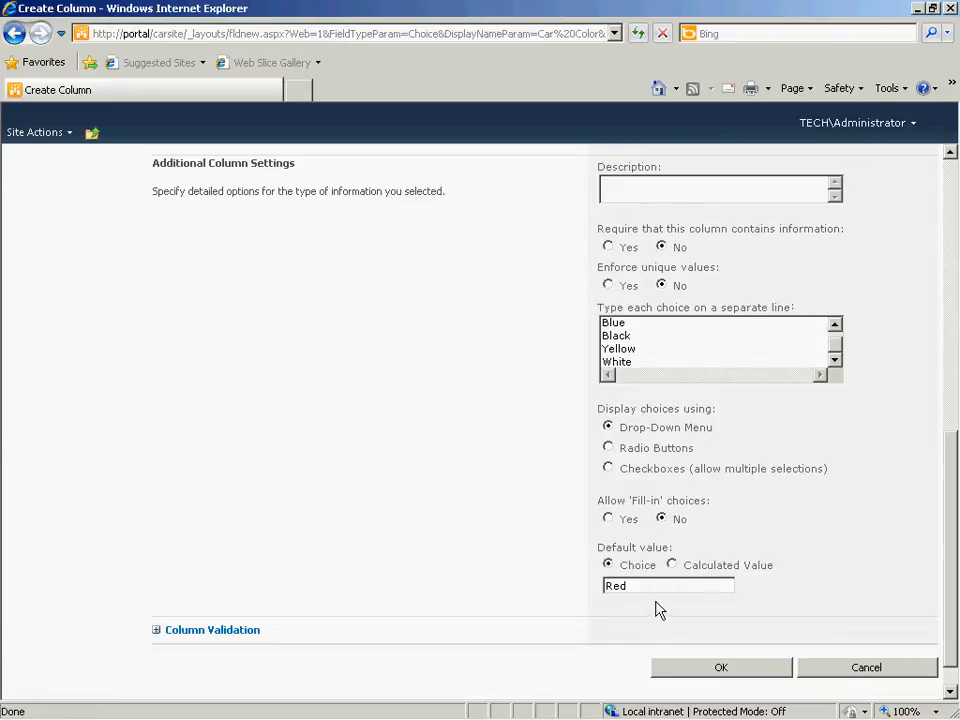
click(721, 670)
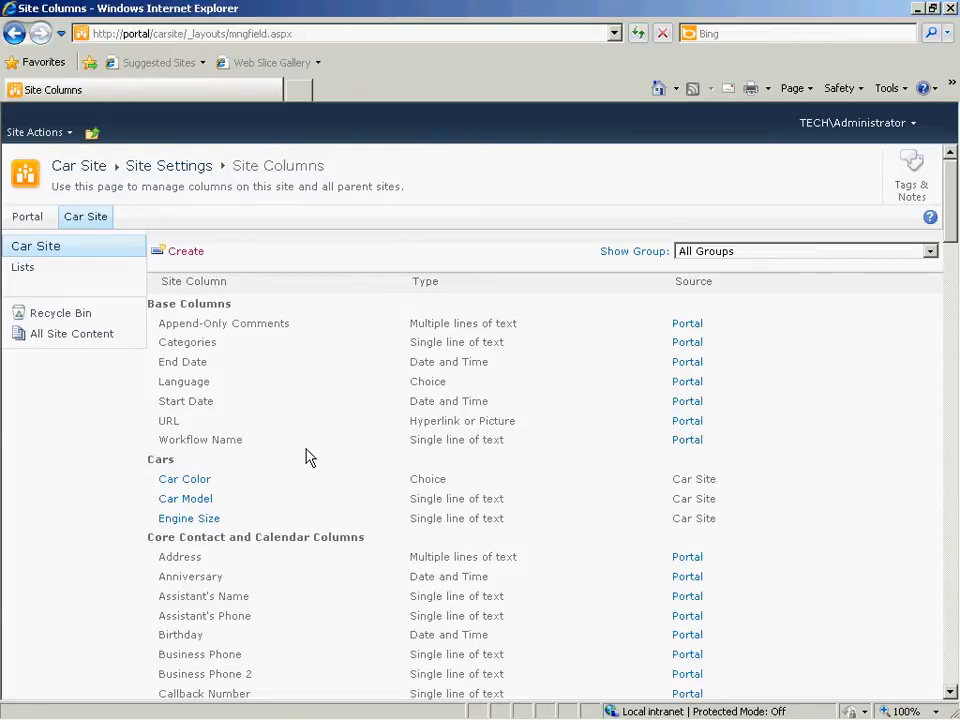
Create a Yes/No site column named "For Sale" in the existing Cars group.
click(187, 252)
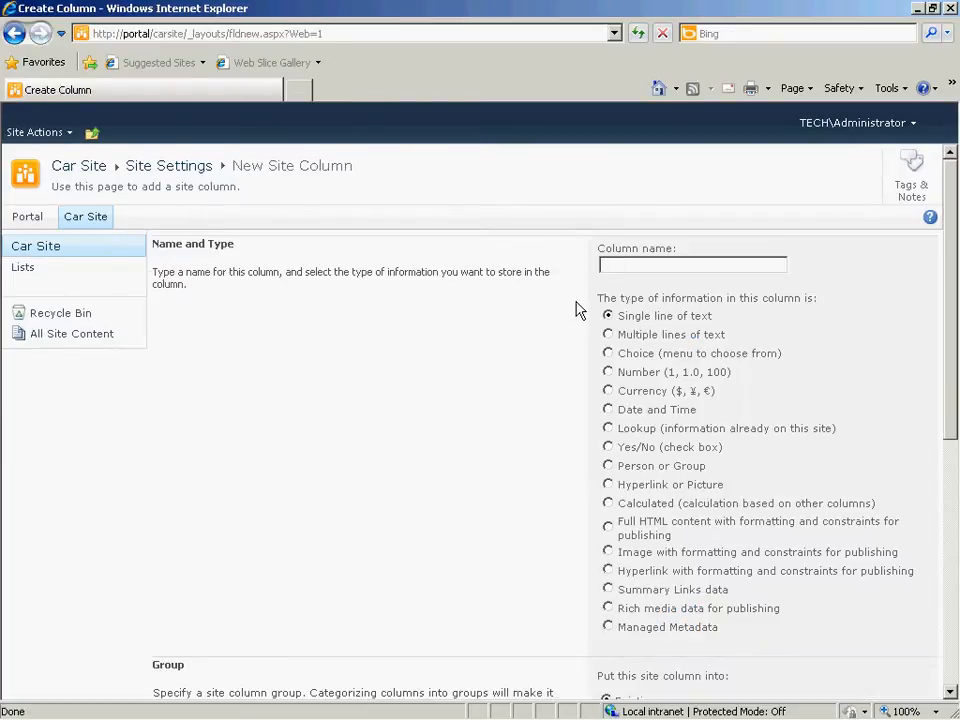
text(For Sale)
click(608, 447)
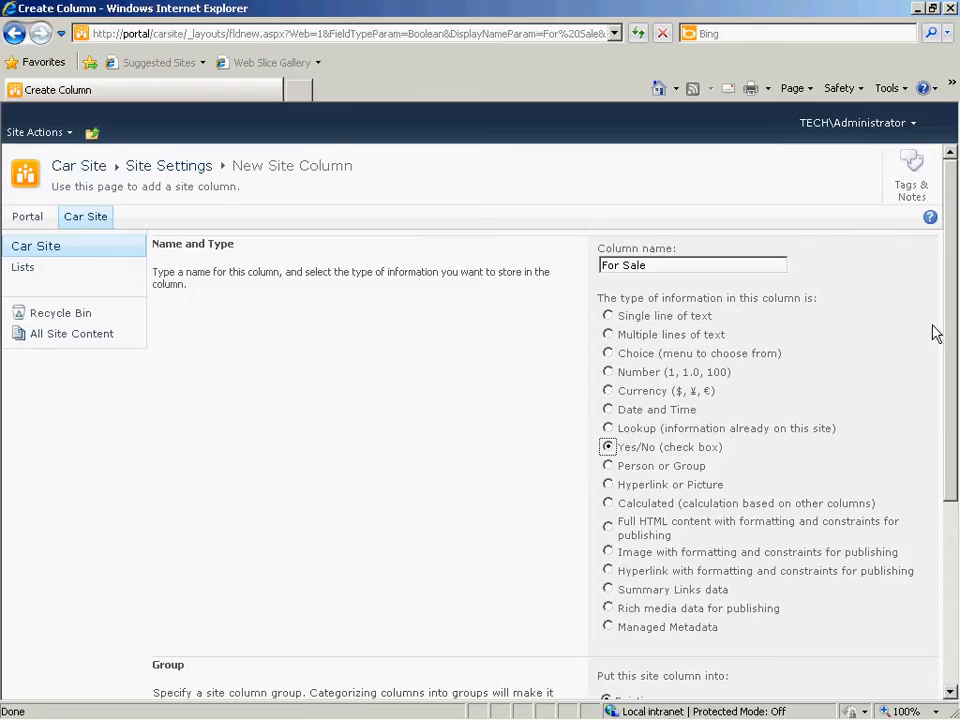
drag(954, 326, 958, 500)
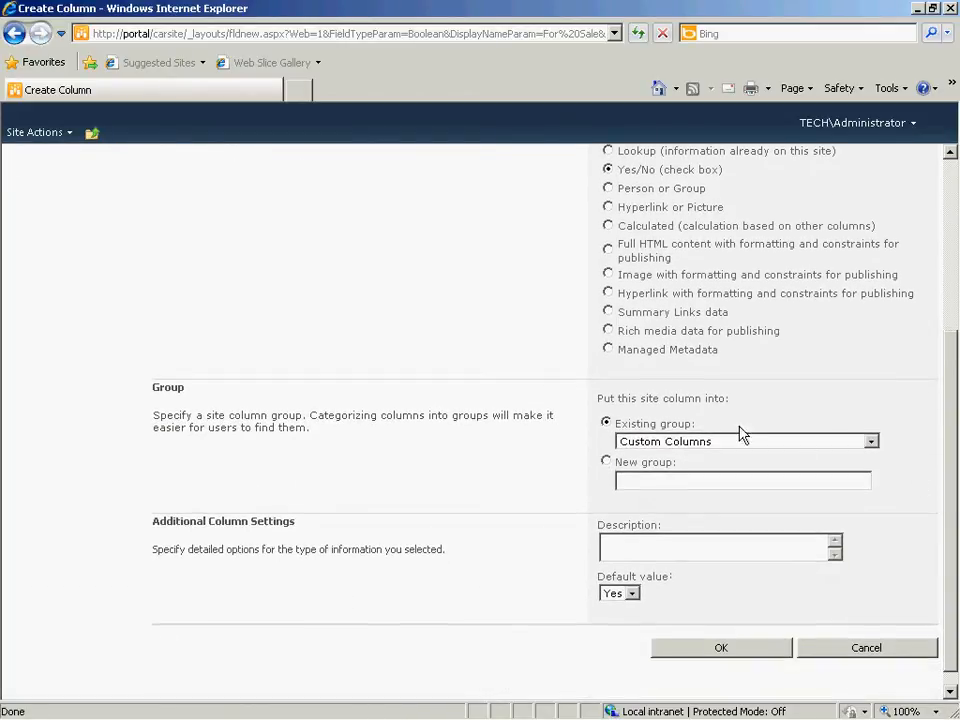
click(703, 443)
click(675, 467)
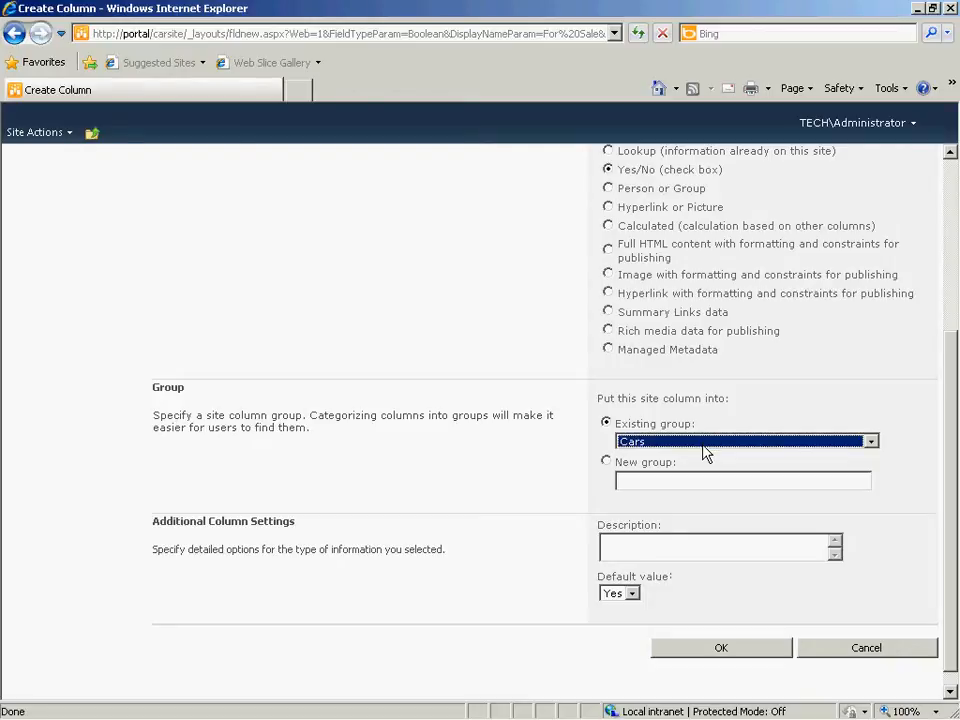
click(731, 655)
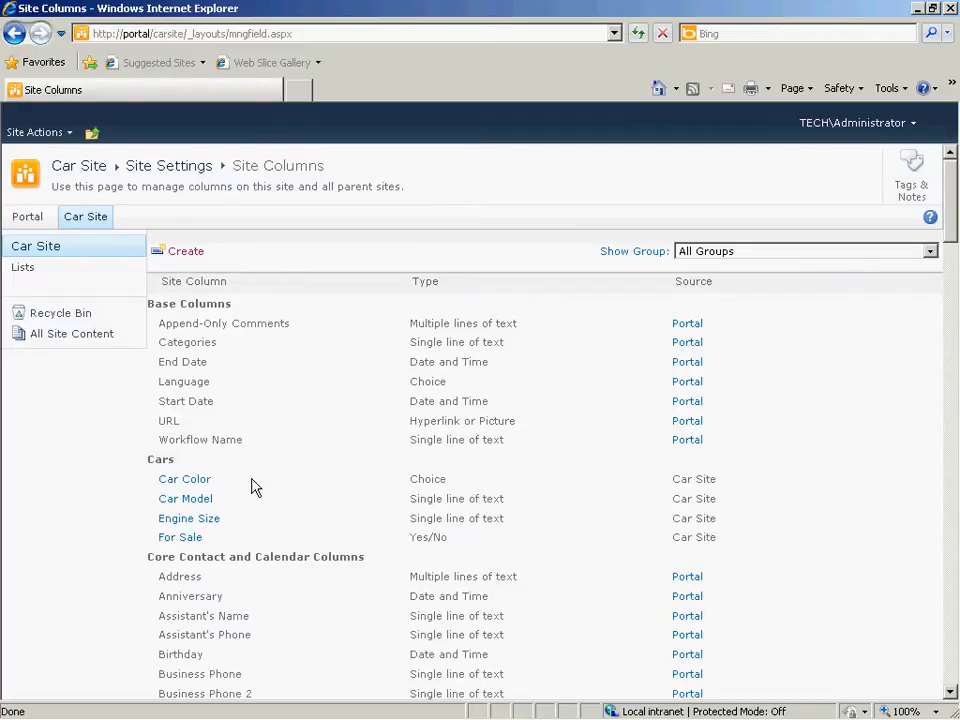
Set up a new lookup site column named "Manufacturer" in the existing Cars group.
click(198, 254)
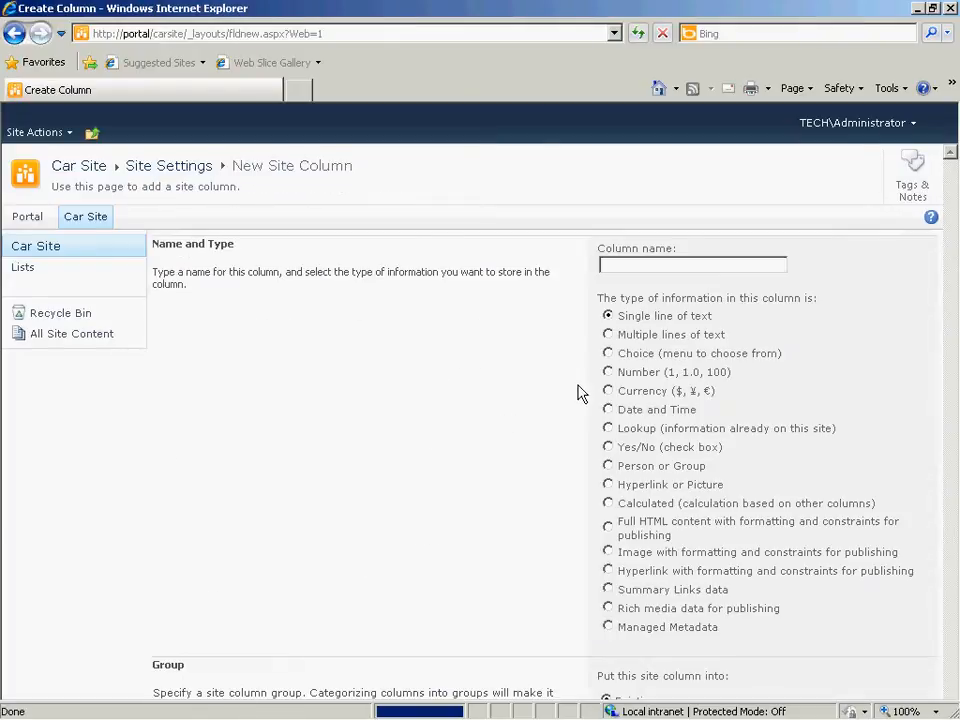
click(634, 271)
text(Manufactur)
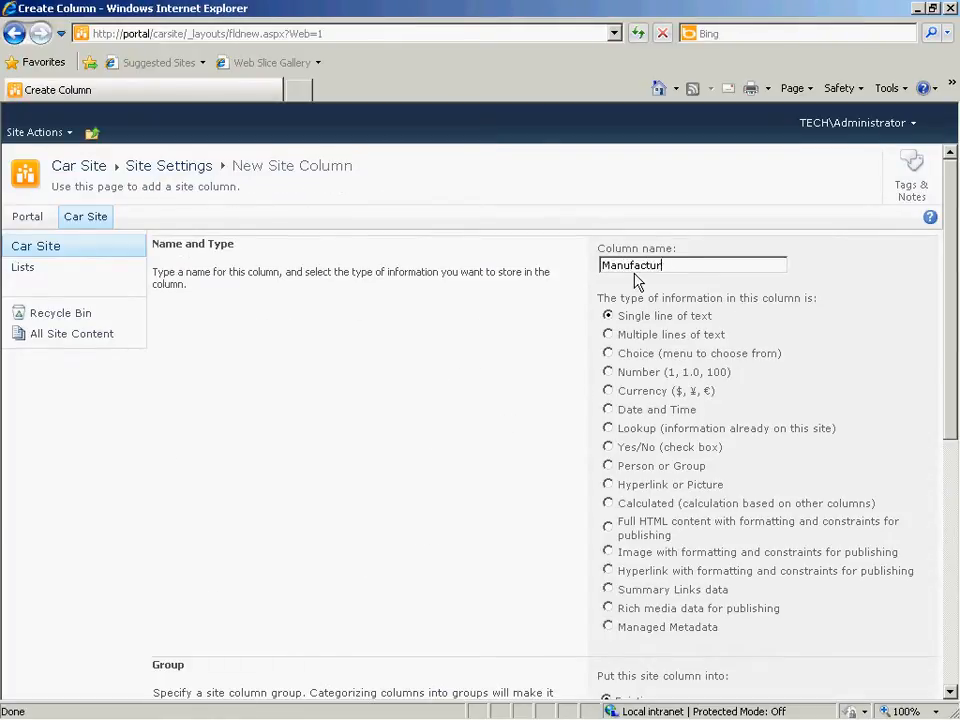
text(er)
click(608, 428)
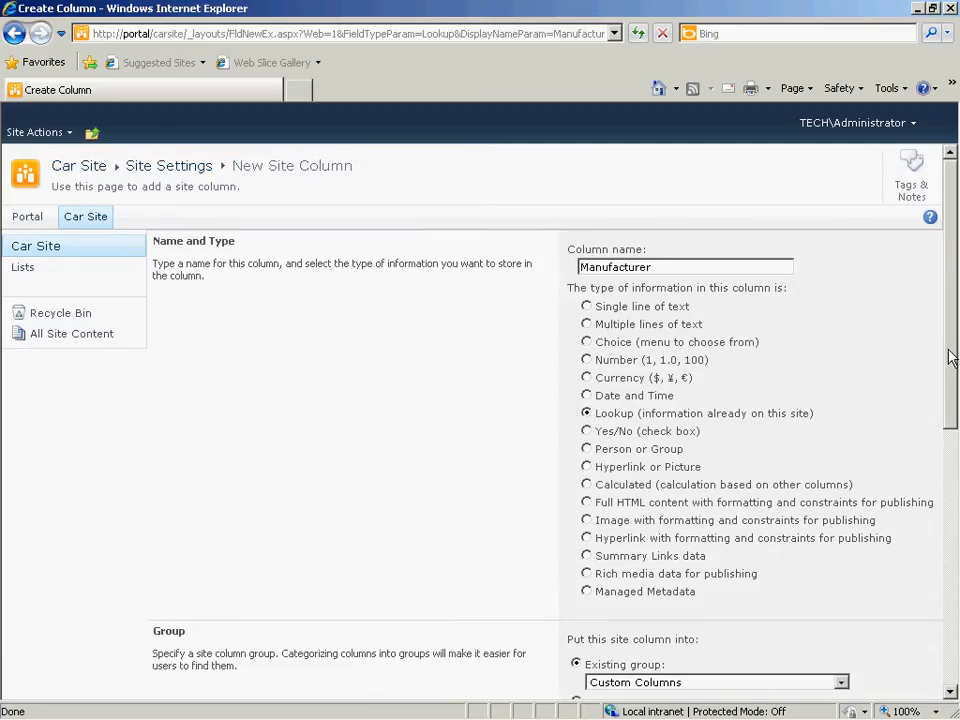
drag(950, 358, 950, 538)
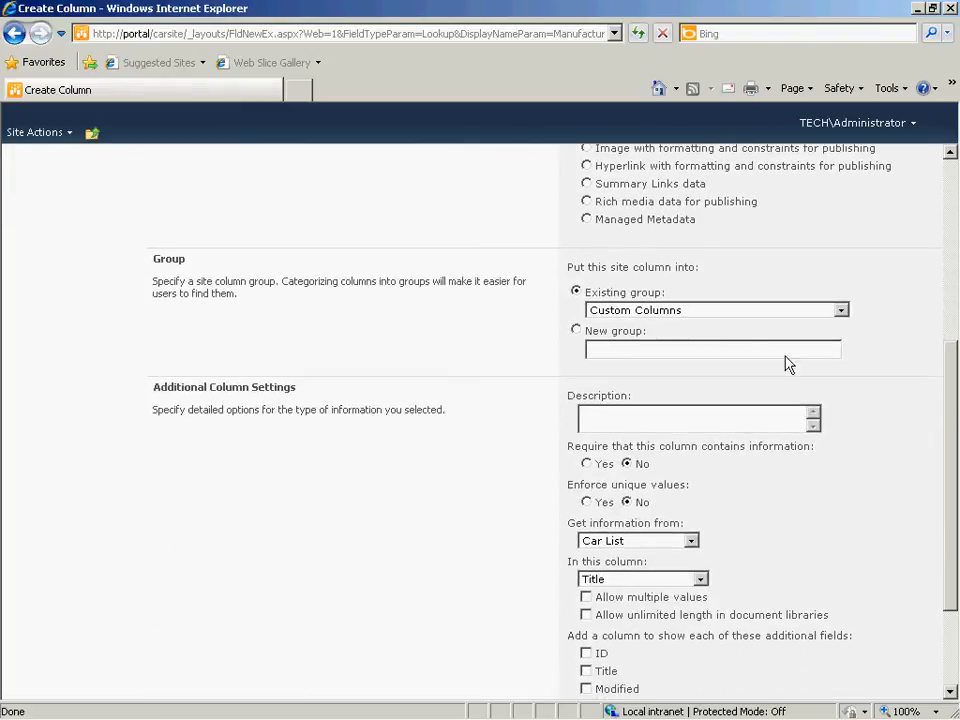
click(683, 312)
click(670, 338)
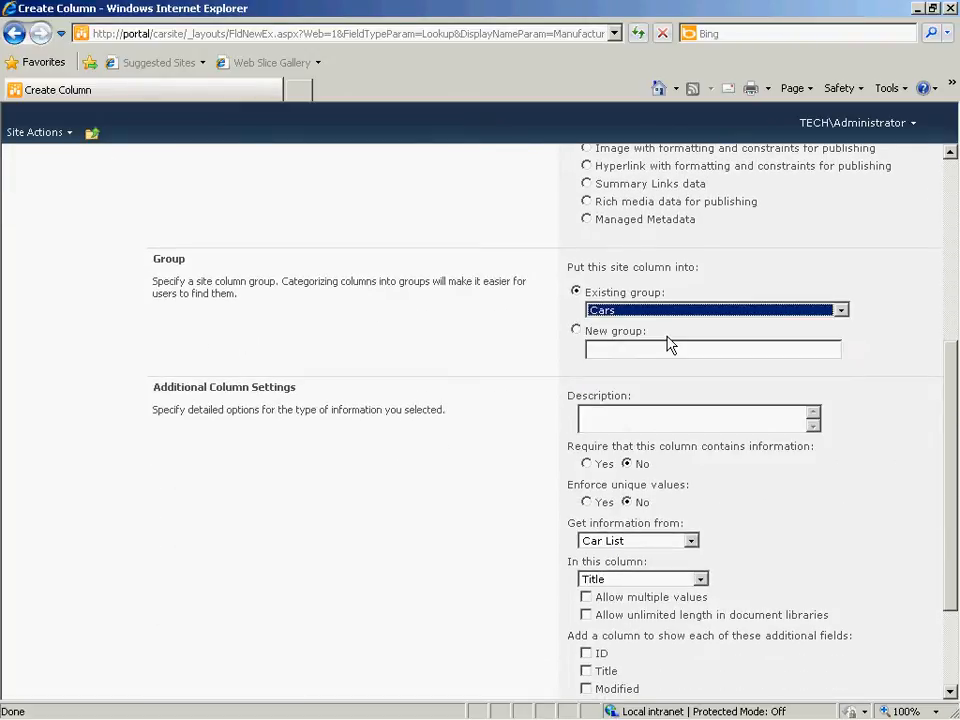
Make the Manufacturer lookup get its information from the Title column of the Car Manufacturers list, and create the column.
drag(953, 410, 958, 483)
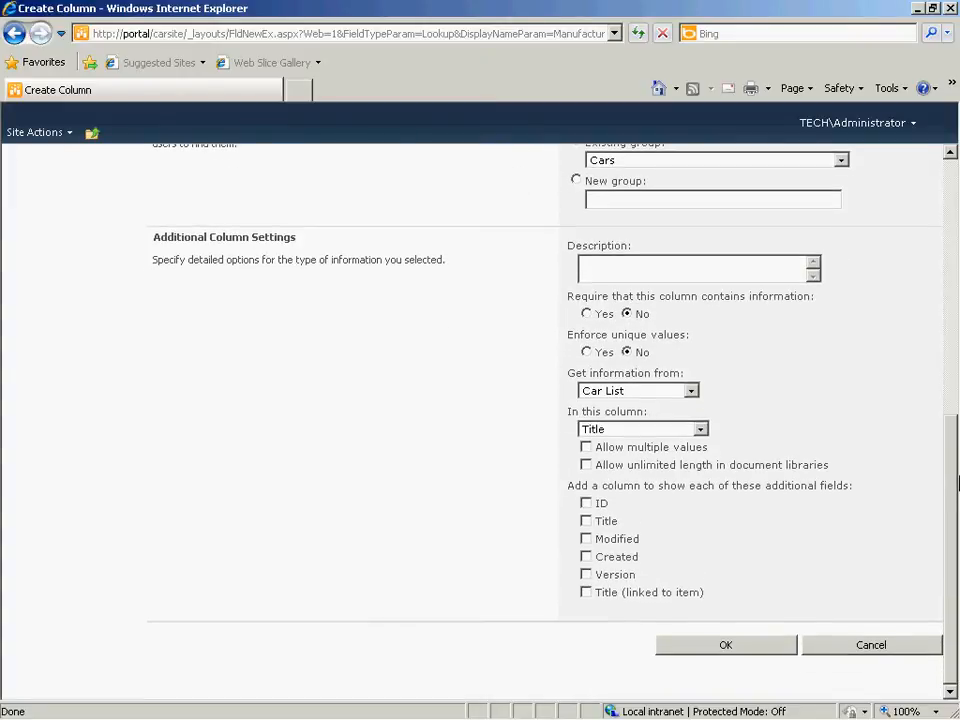
click(697, 392)
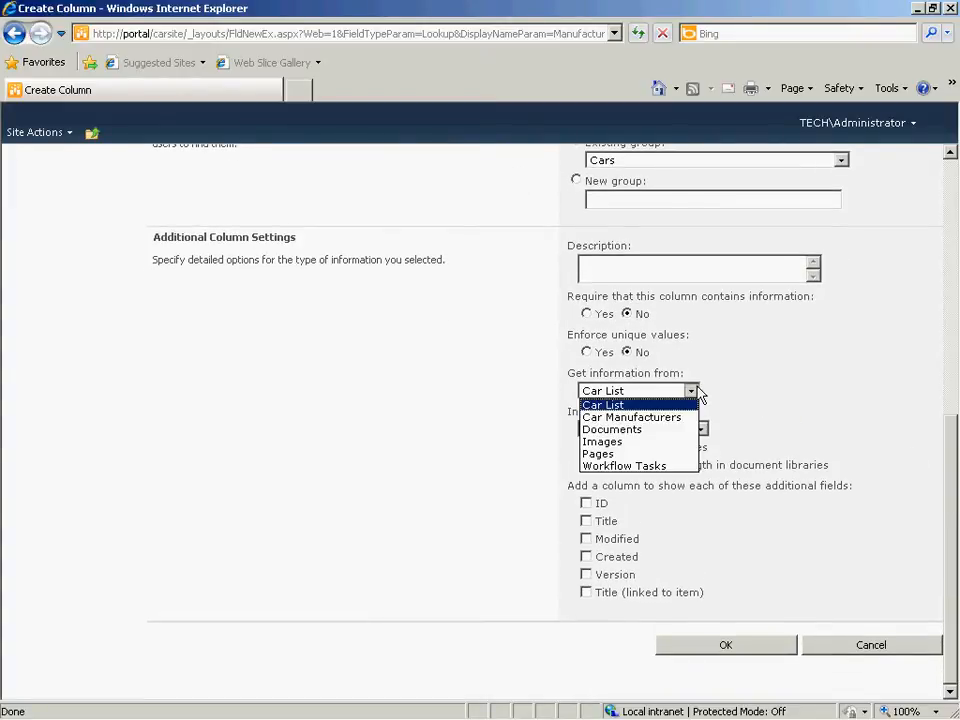
click(665, 417)
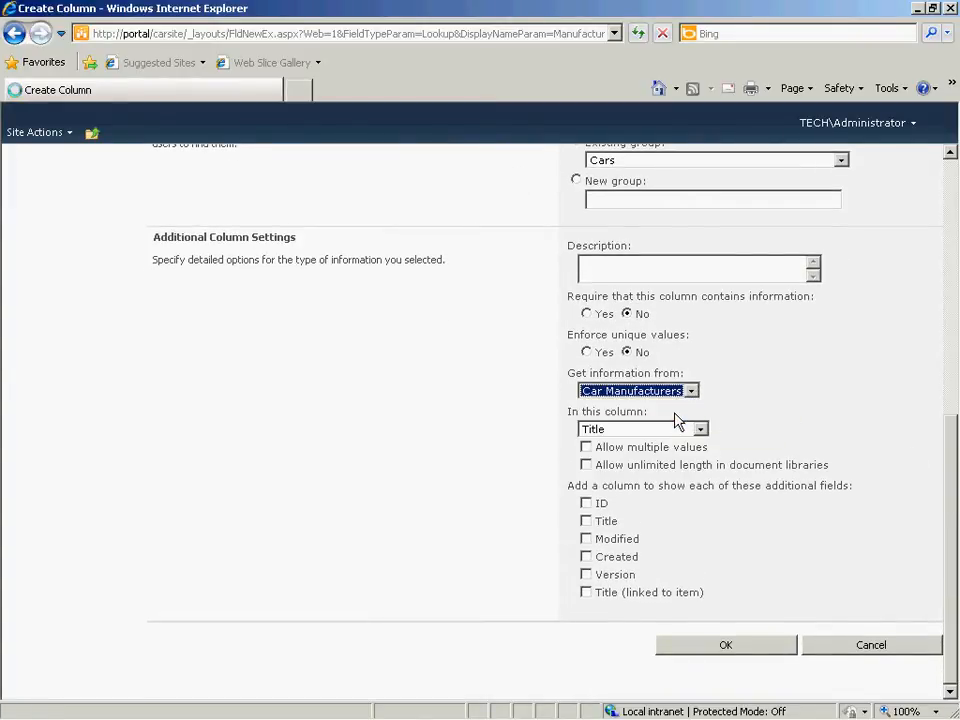
click(700, 429)
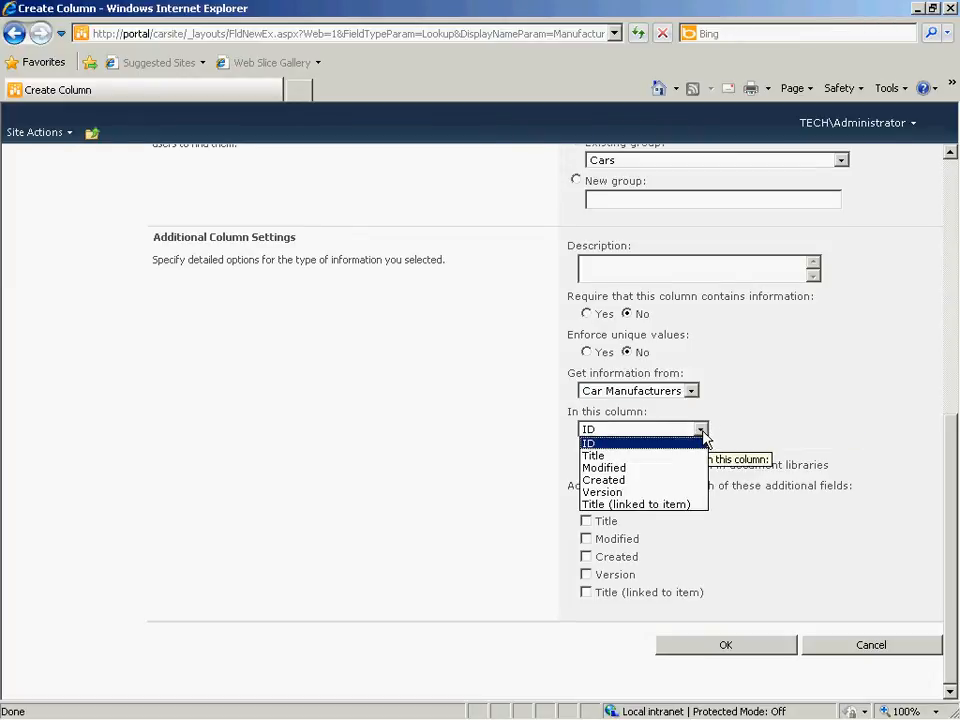
click(680, 456)
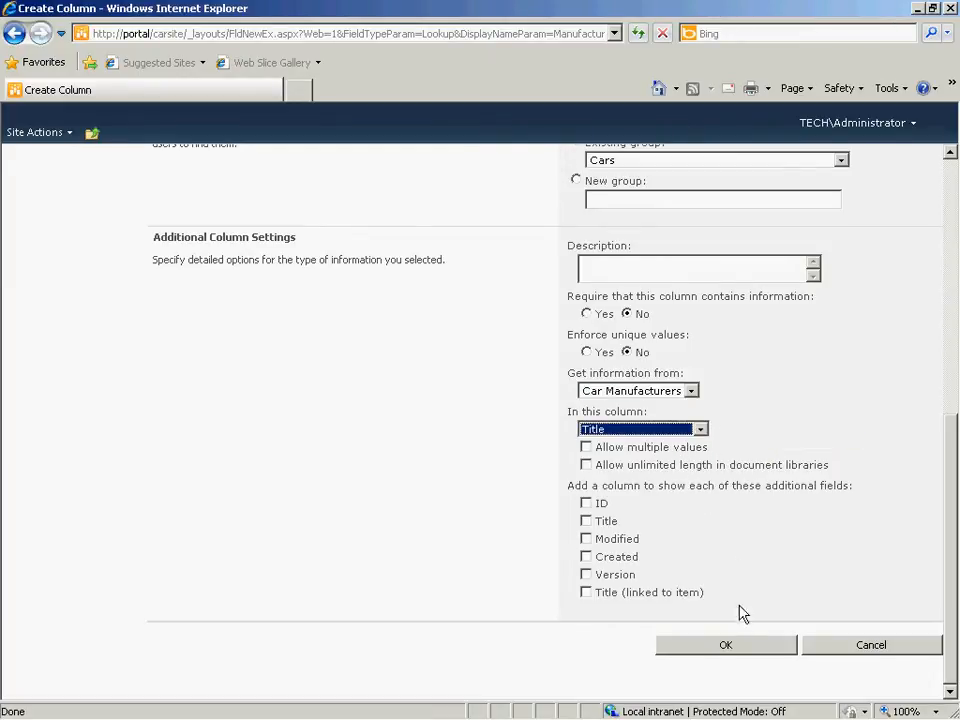
click(729, 647)
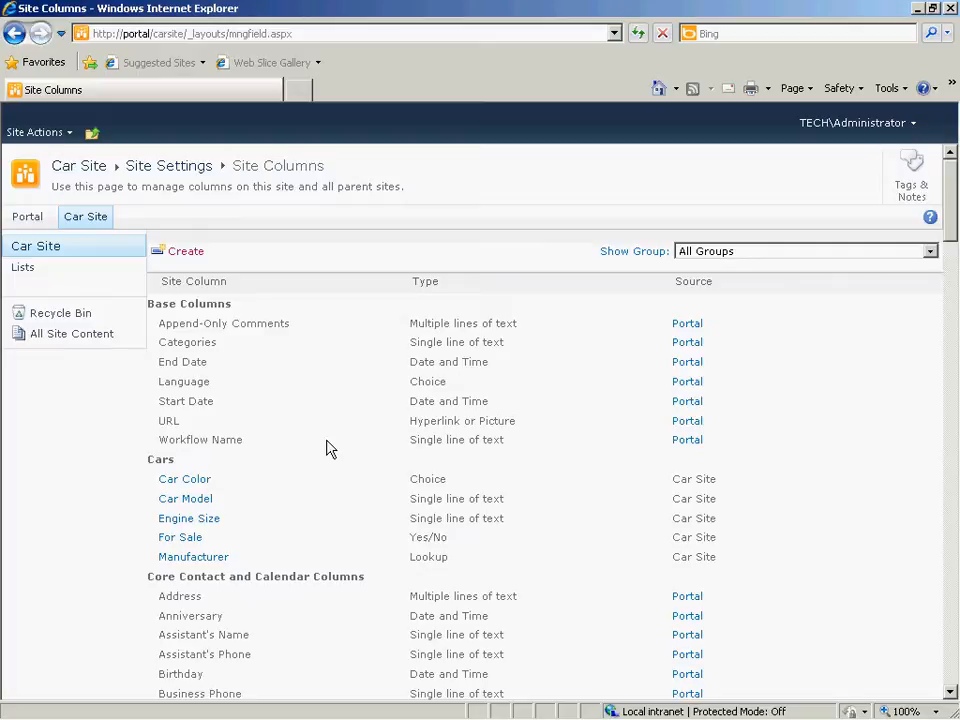
Start a new site content type for the Car Site and name it "New Car".
click(46, 136)
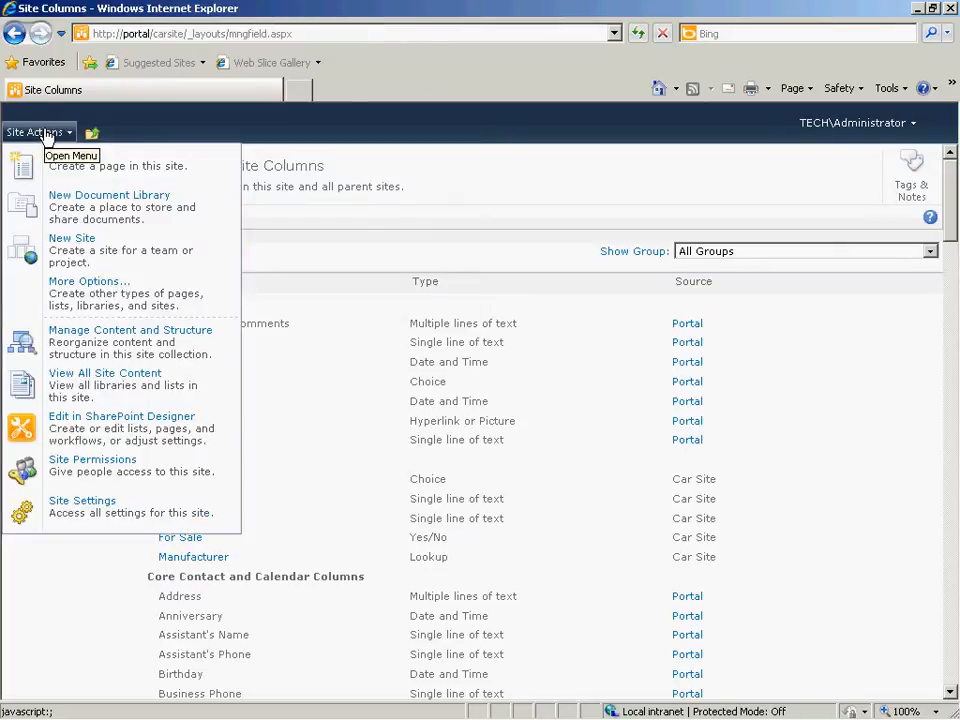
click(122, 512)
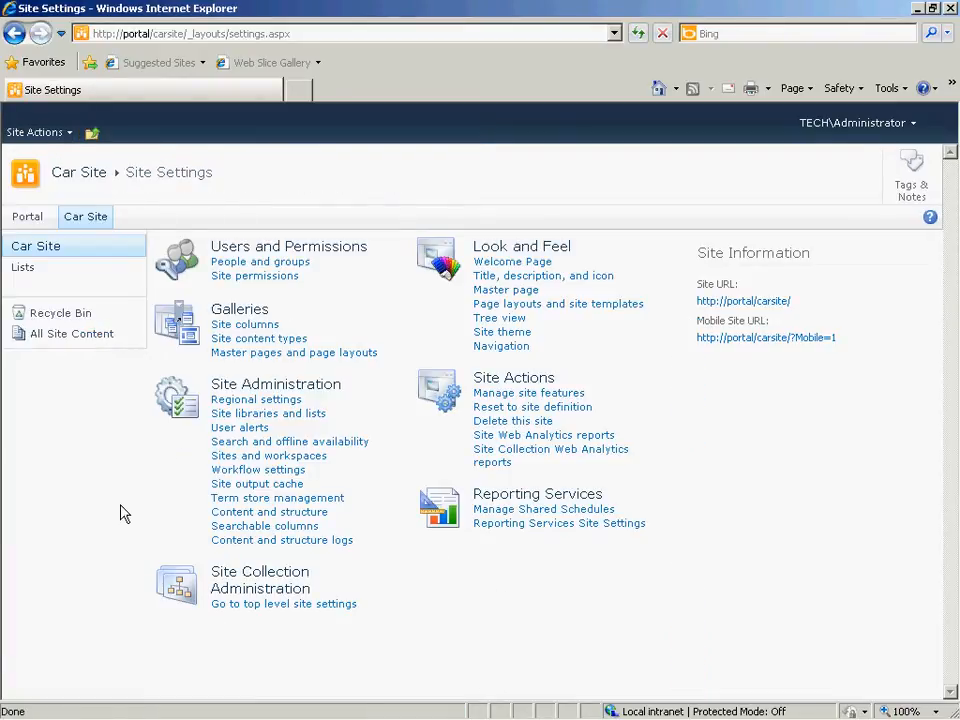
click(258, 339)
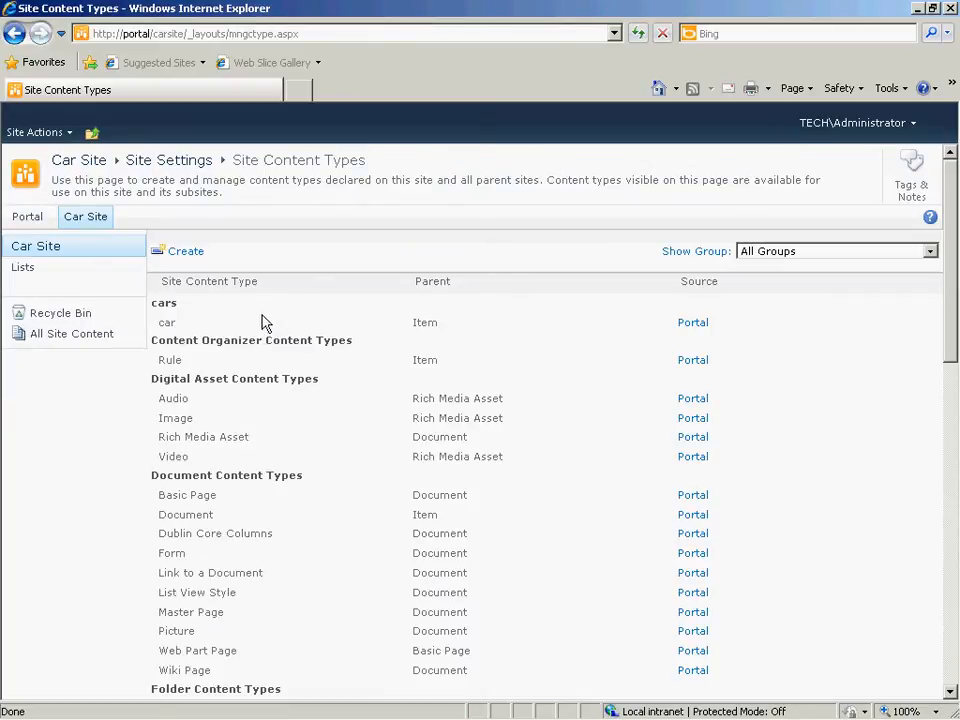
click(190, 252)
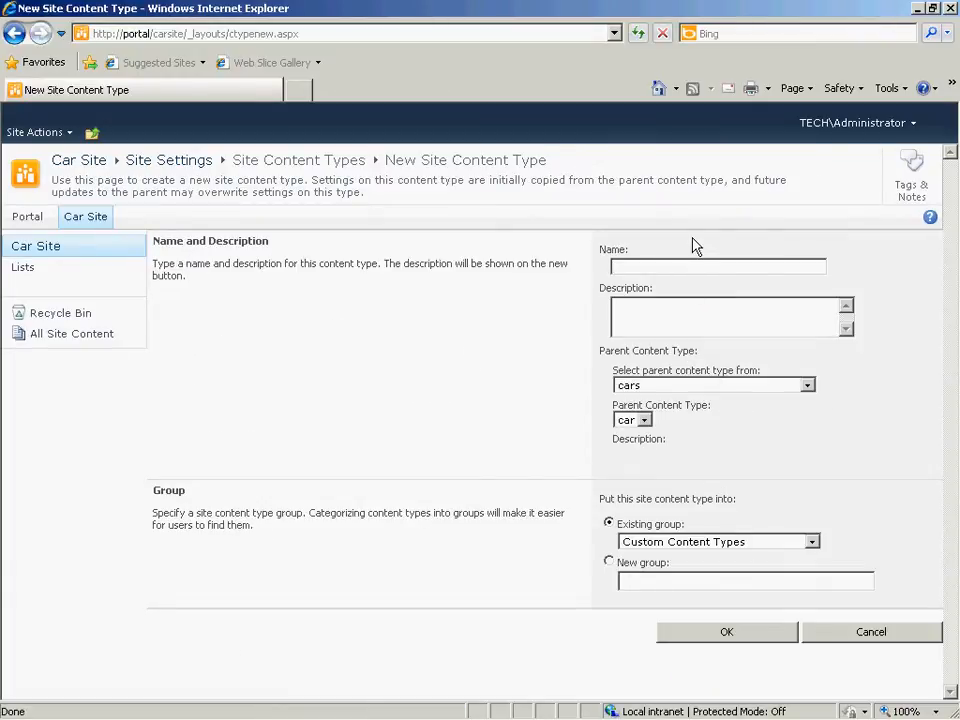
text(New Car)
Base the New Car content type on Item from List Content Types, put it in the existing cars group, and create it.
click(807, 386)
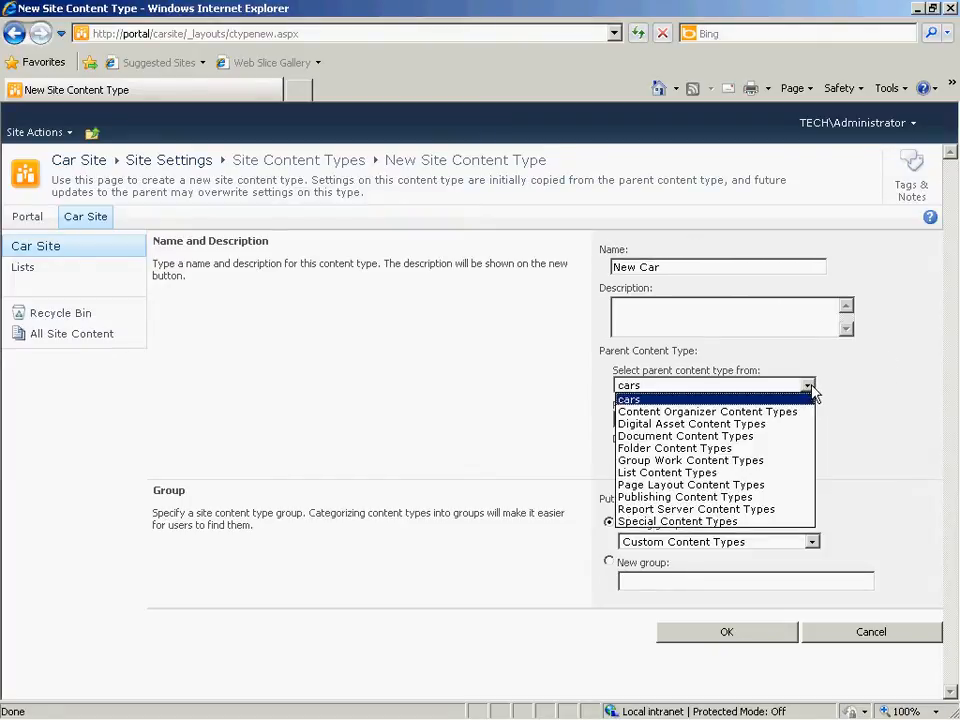
click(668, 472)
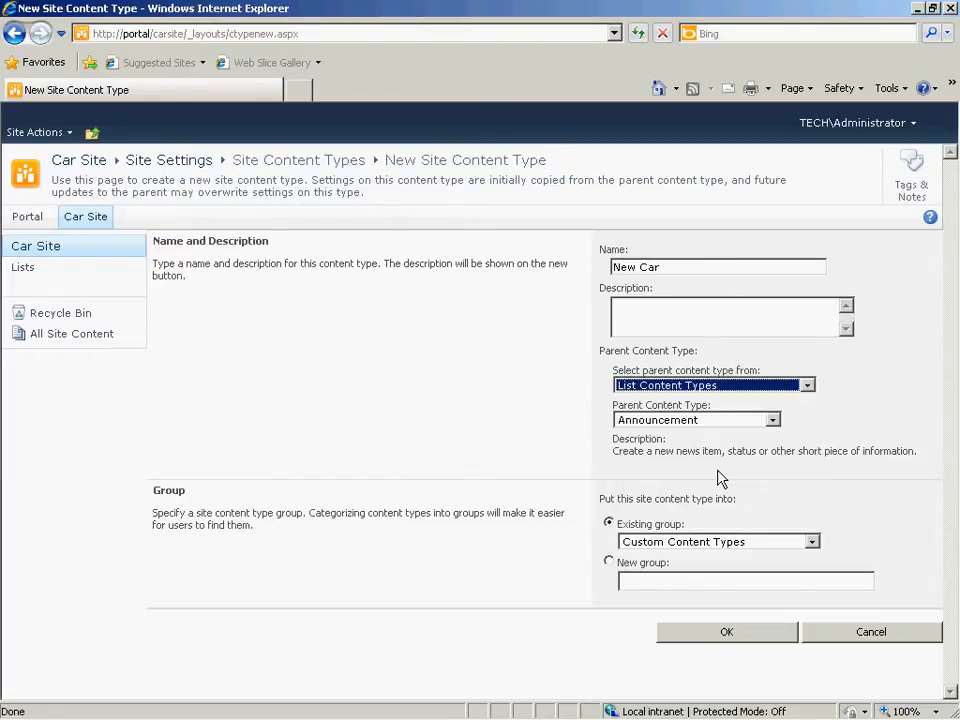
click(773, 422)
click(641, 509)
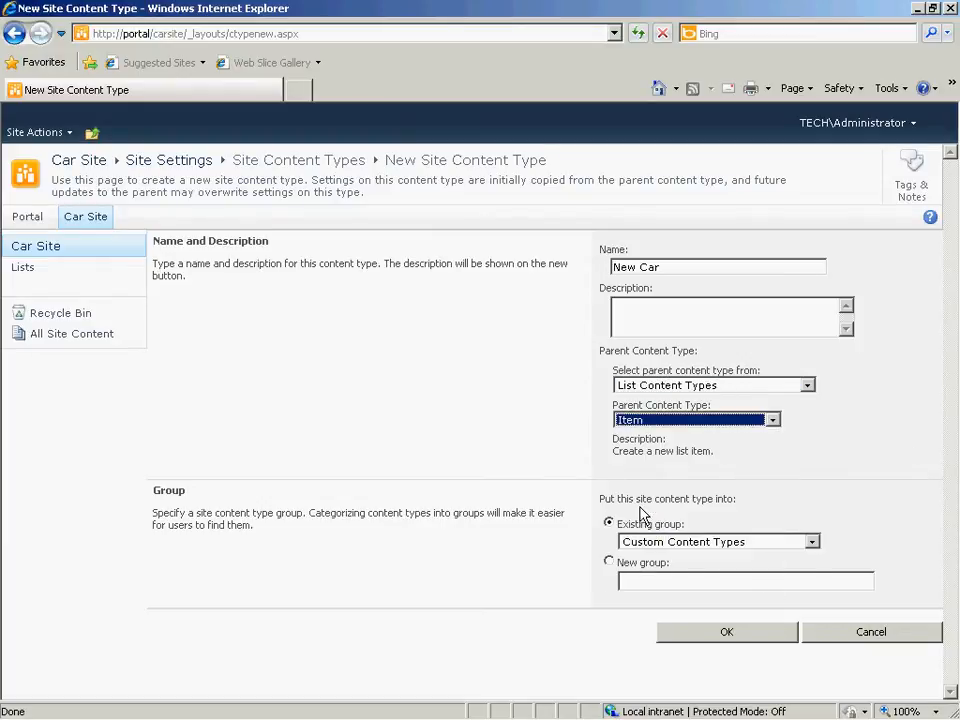
click(812, 542)
click(740, 556)
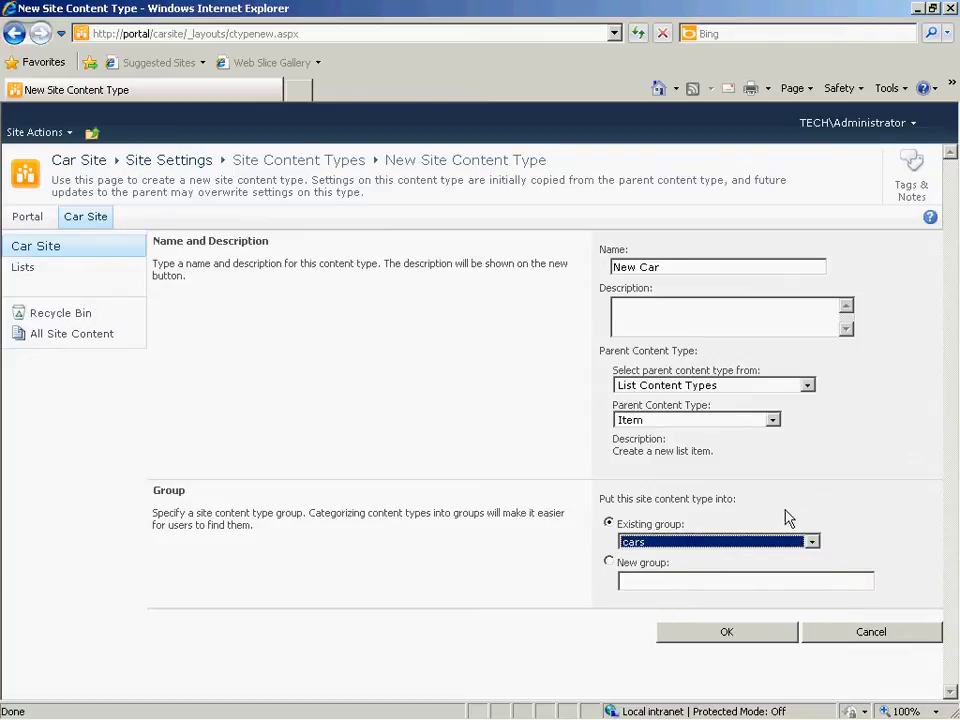
click(727, 632)
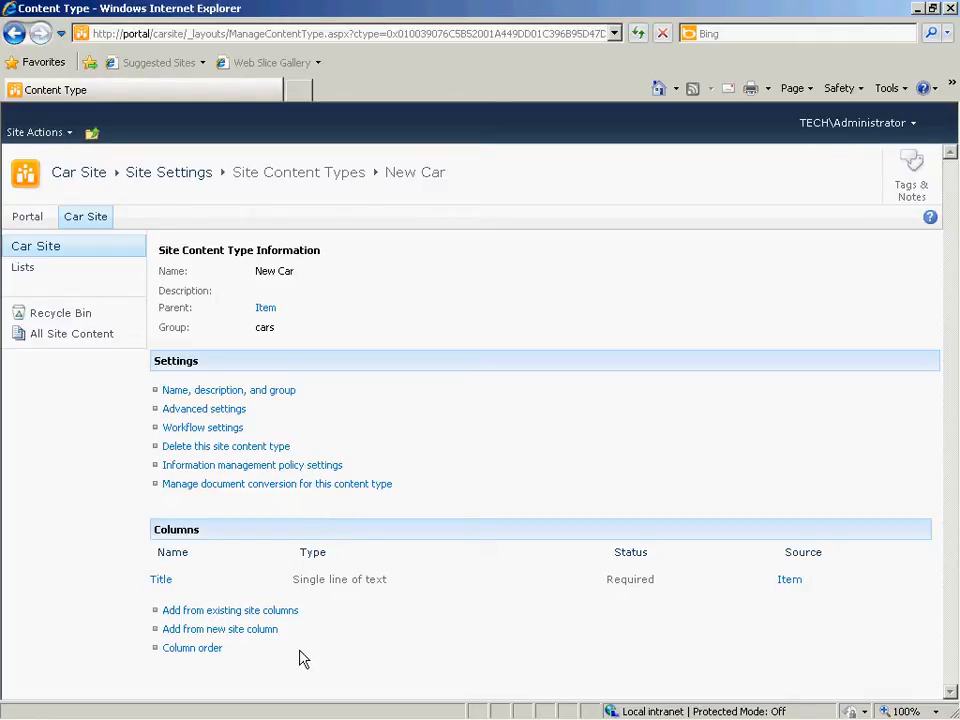
Add the Cars group site columns Car Color, Car Model, Engine Size, For Sale and Manufacturer to the New Car content type.
click(260, 613)
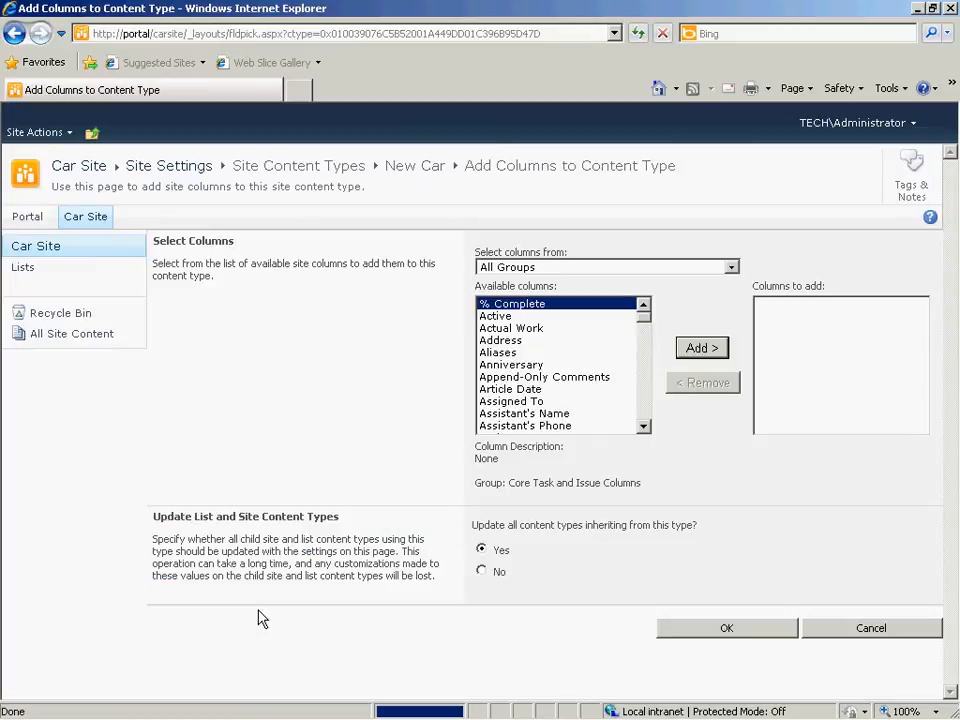
click(552, 268)
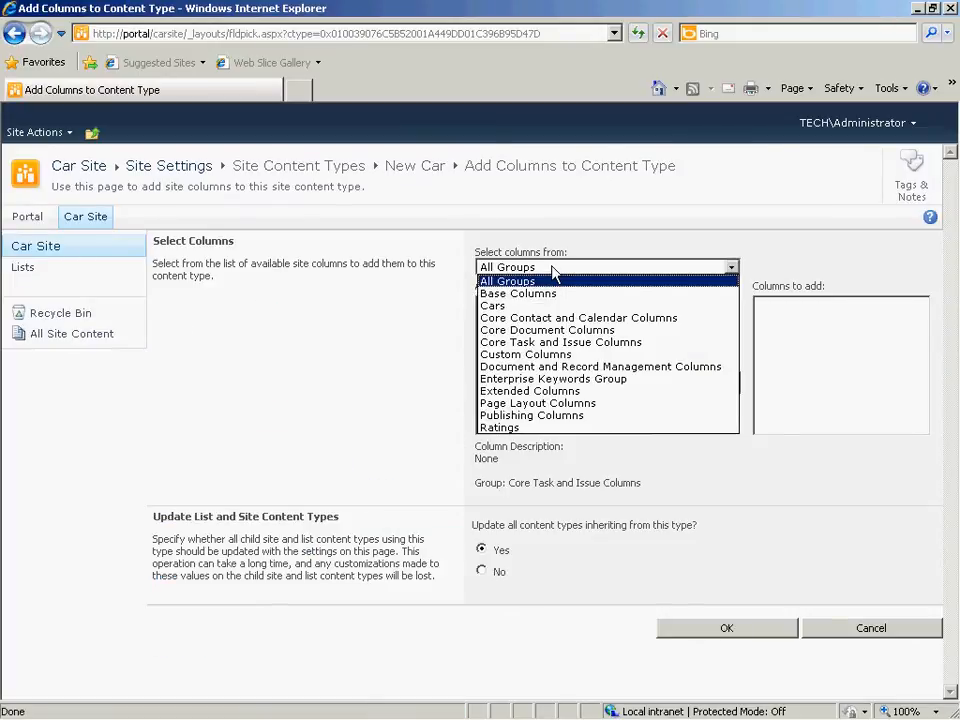
click(533, 307)
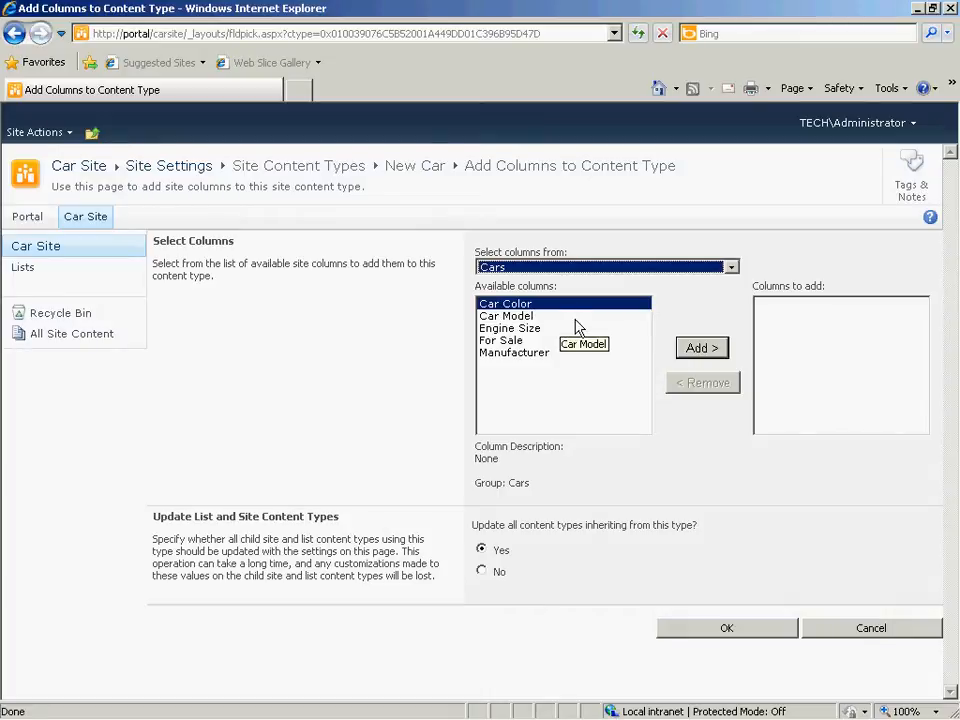
shift+click(512, 328)
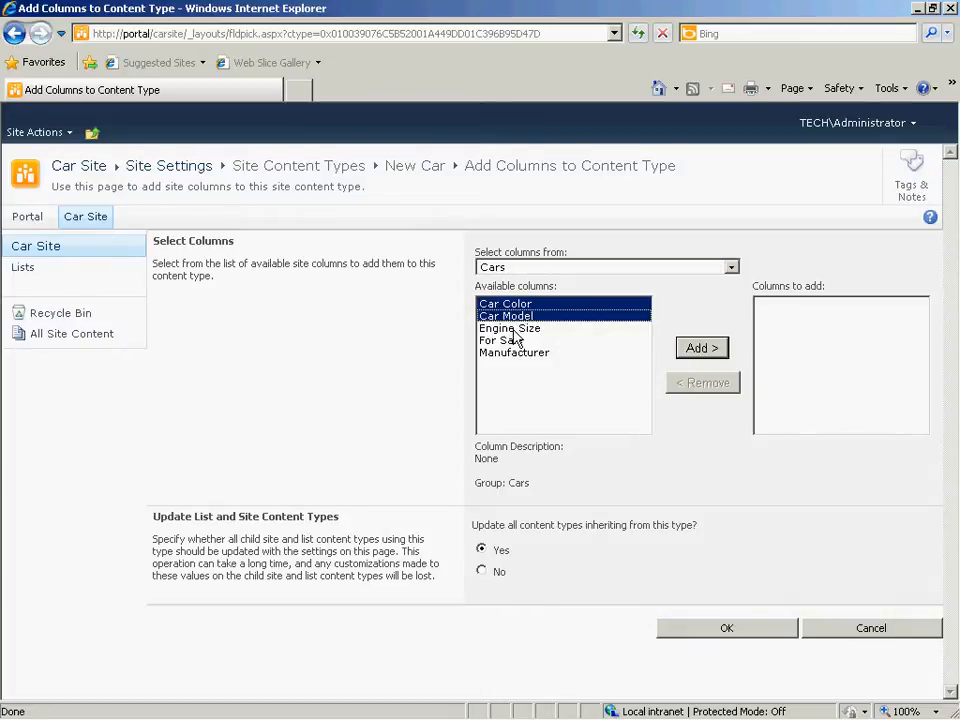
shift+click(500, 341)
shift+click(500, 353)
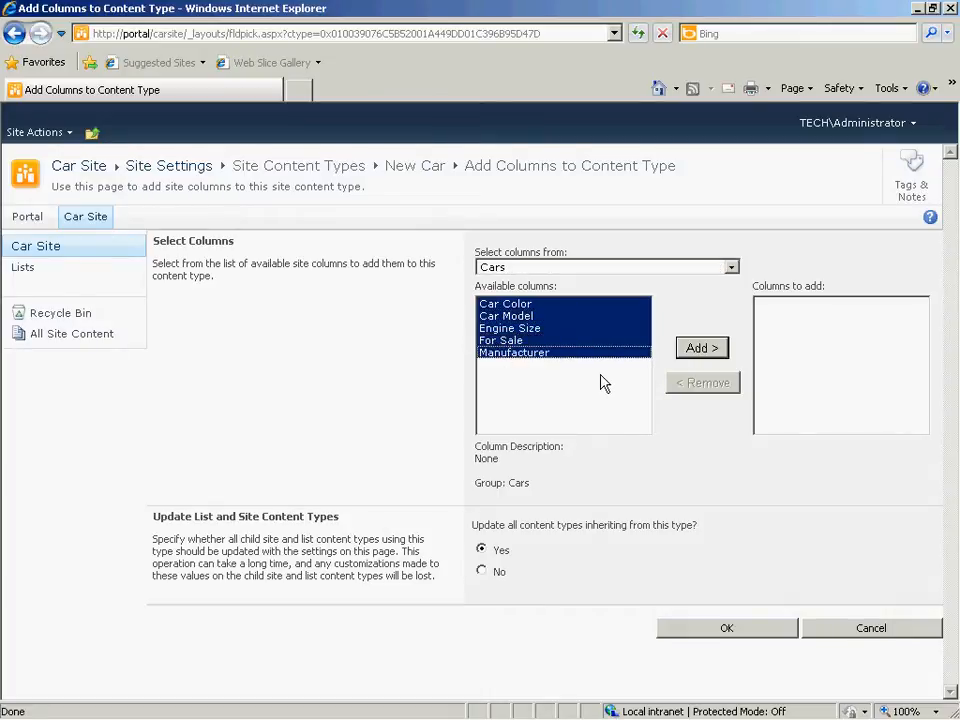
click(713, 358)
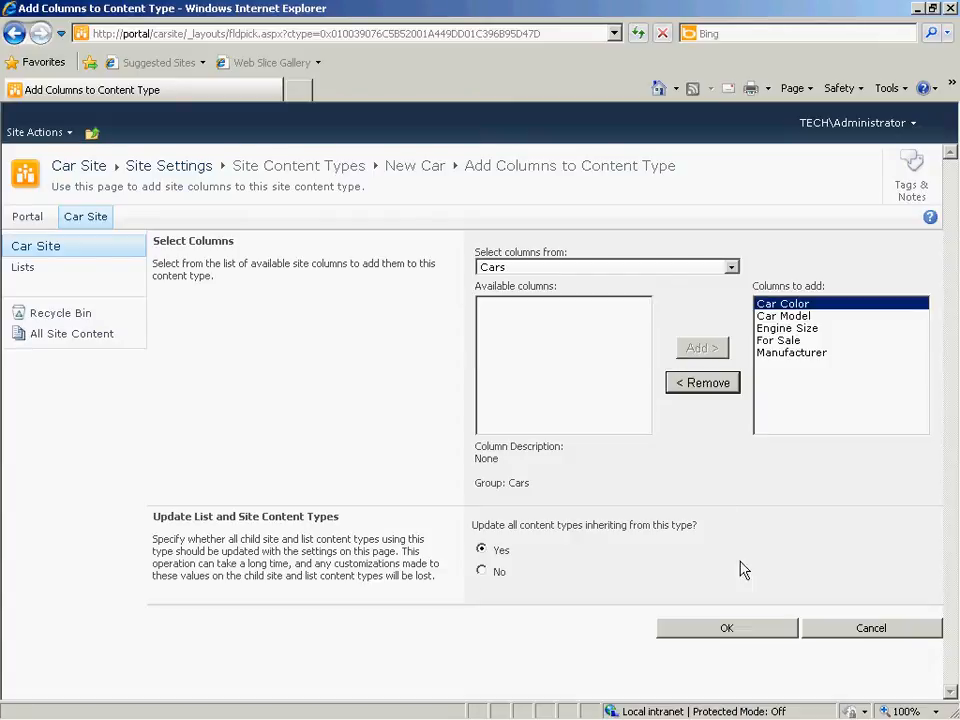
click(727, 630)
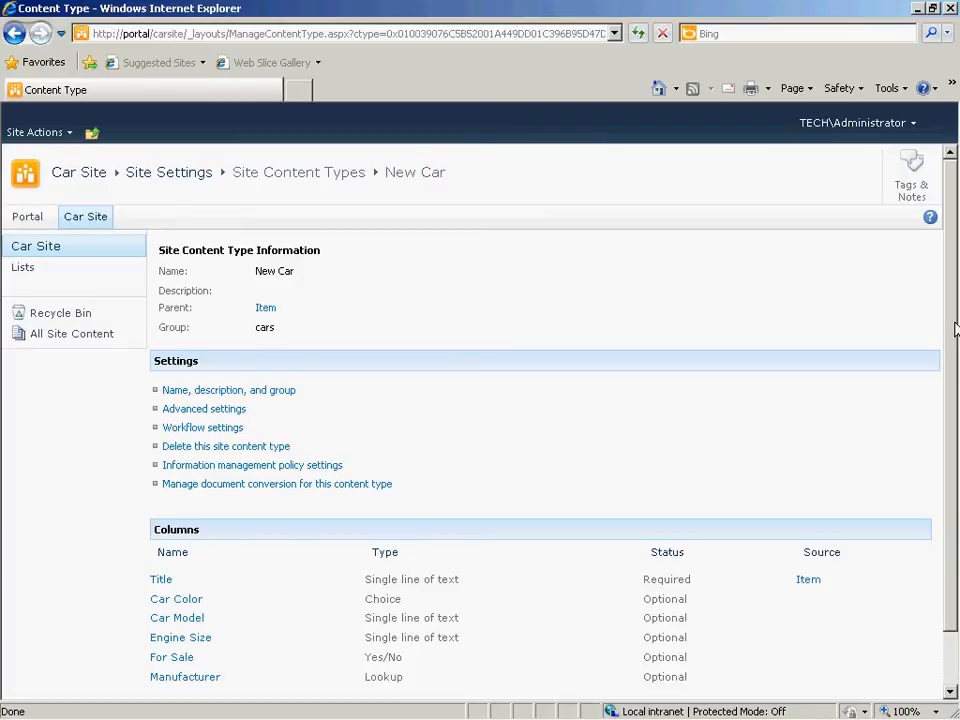
scroll(955, 330, down, 1)
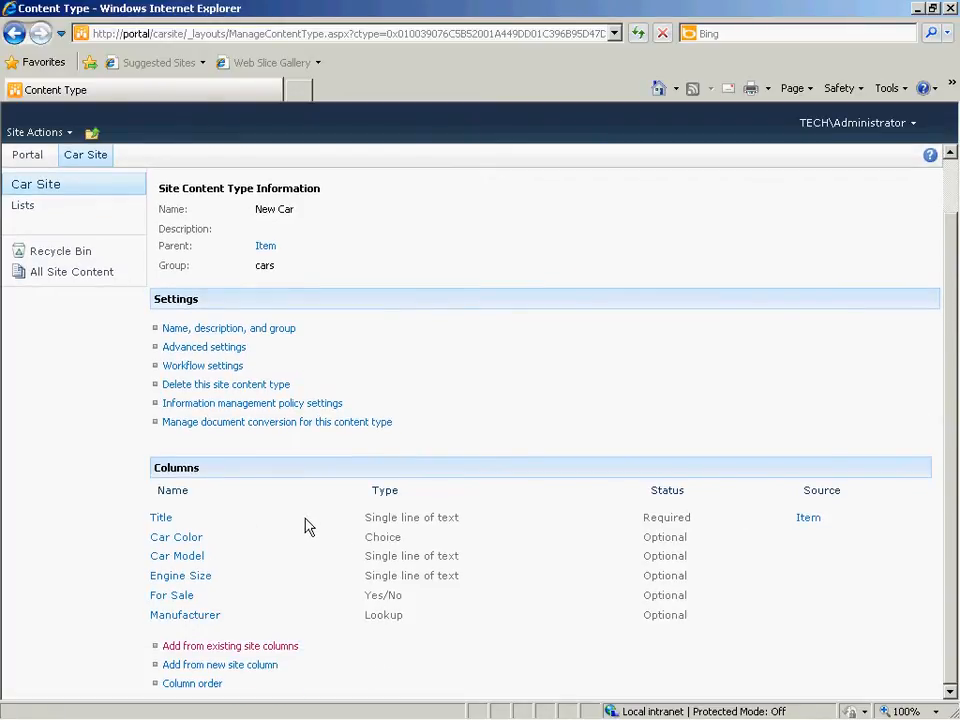
scroll(430, 336, up, 1)
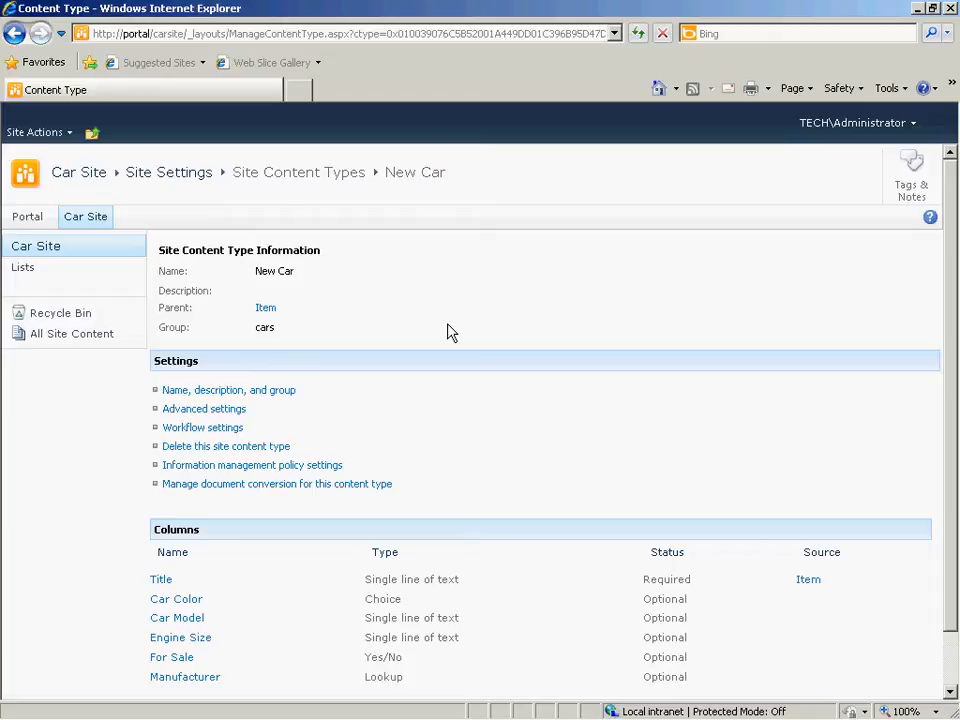
Open the list settings of the Car List on the Car Site.
click(20, 270)
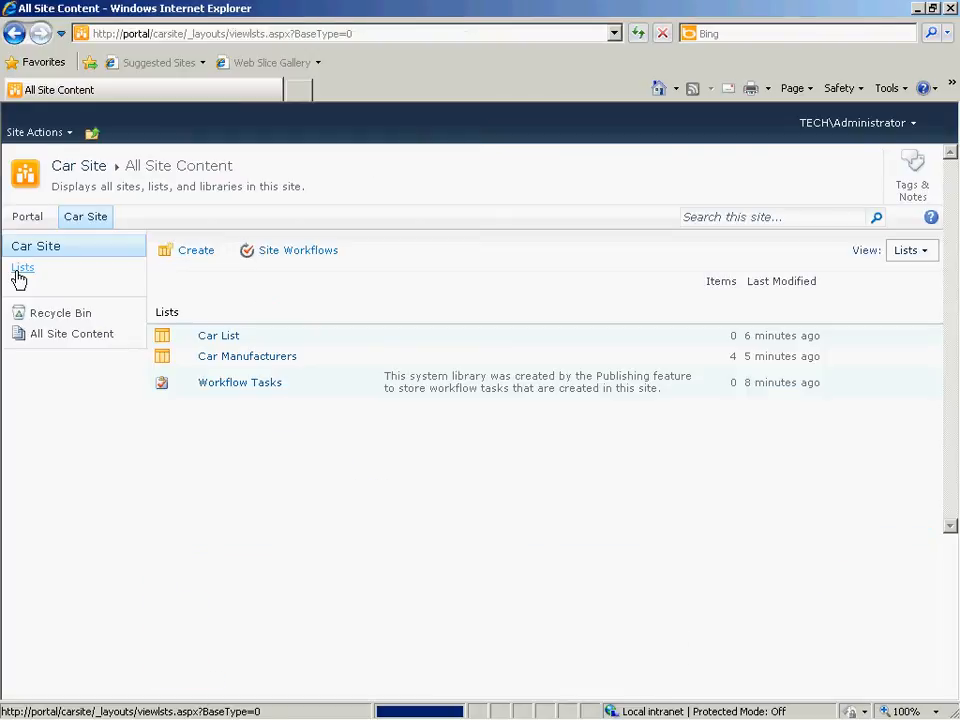
click(229, 340)
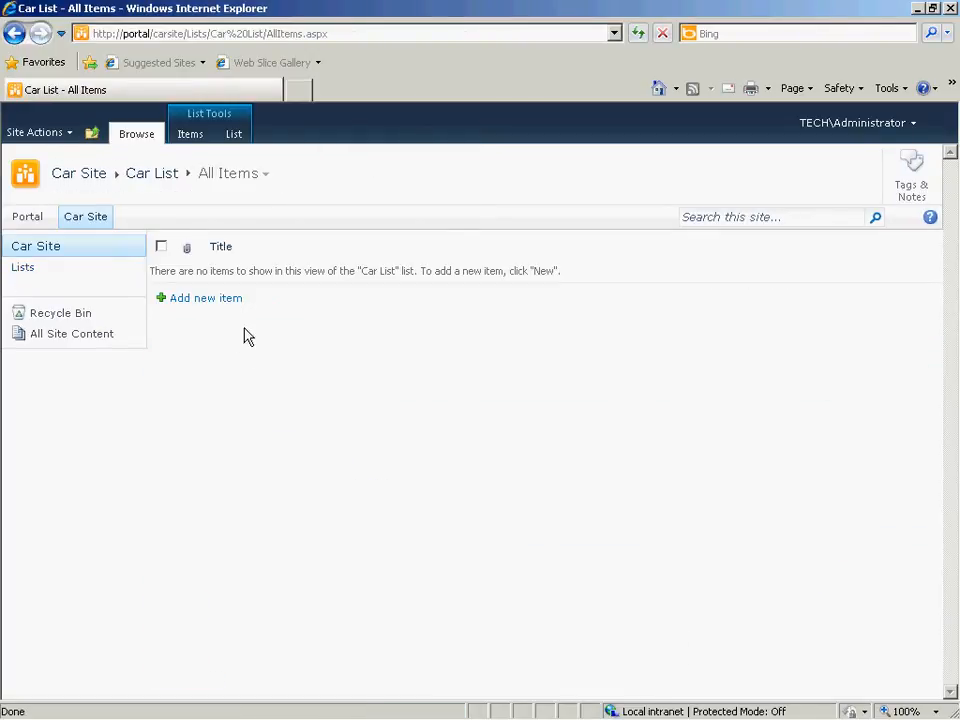
click(235, 145)
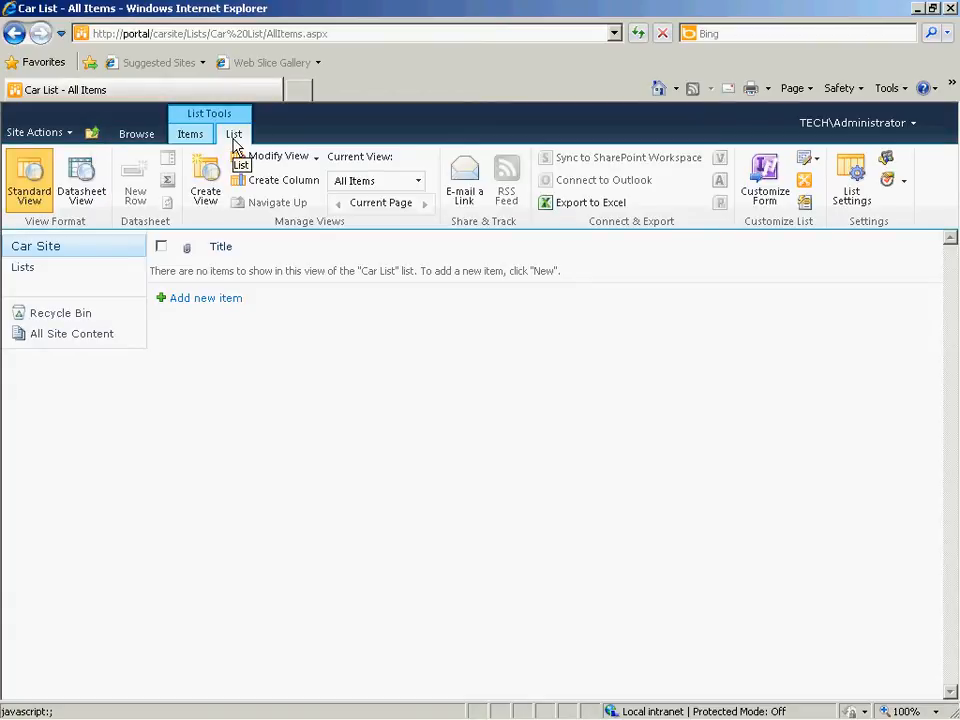
click(852, 180)
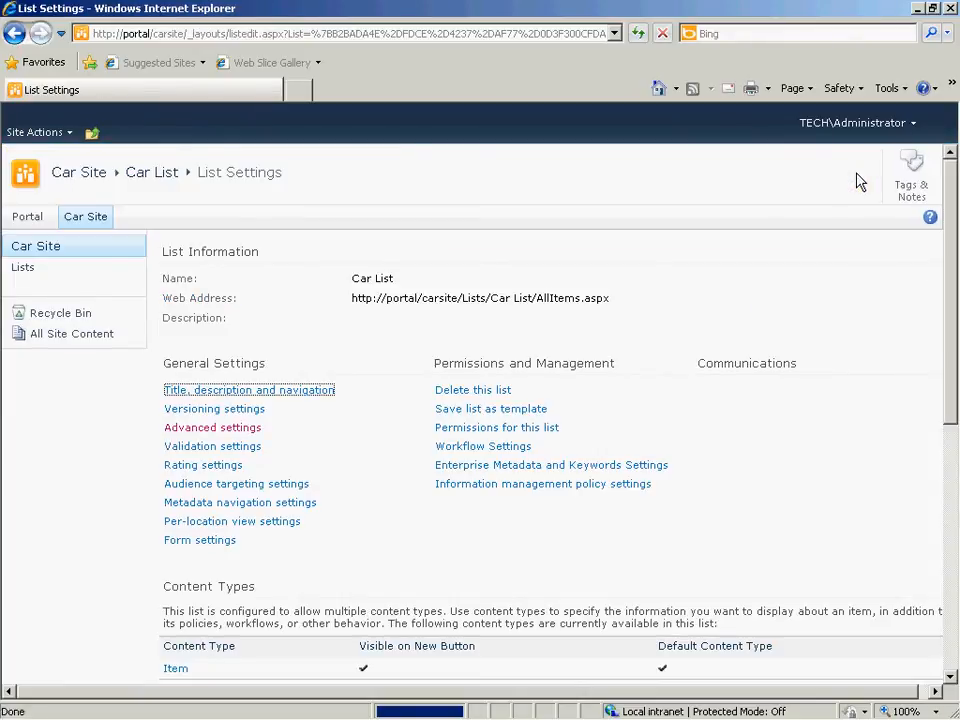
Add the existing New Car site content type from the cars group to the Car List.
scroll(290, 497, down, 5)
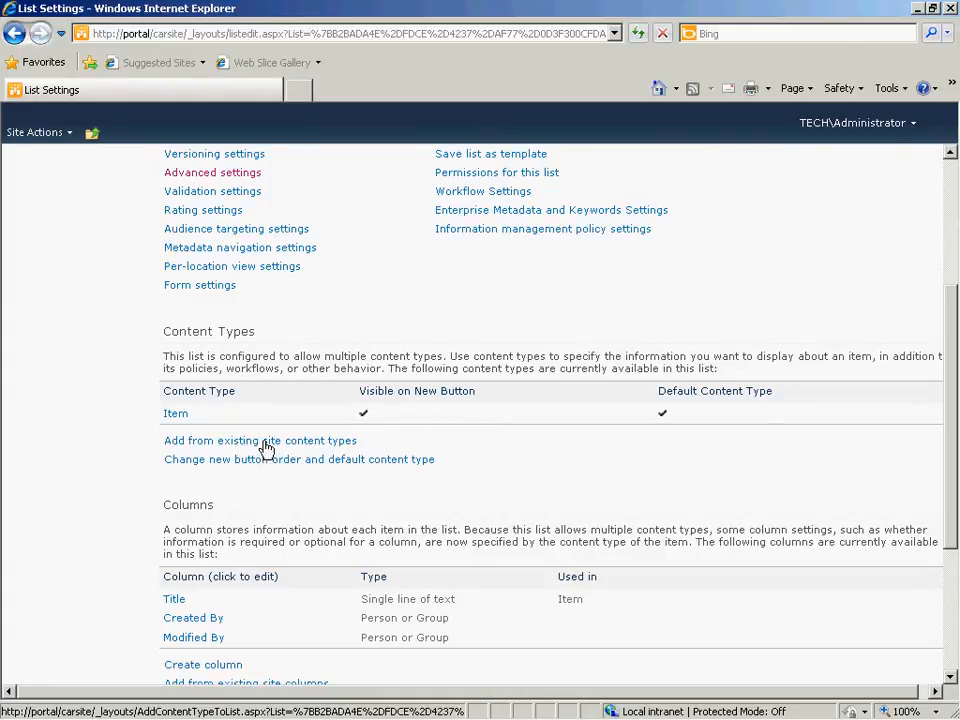
click(267, 441)
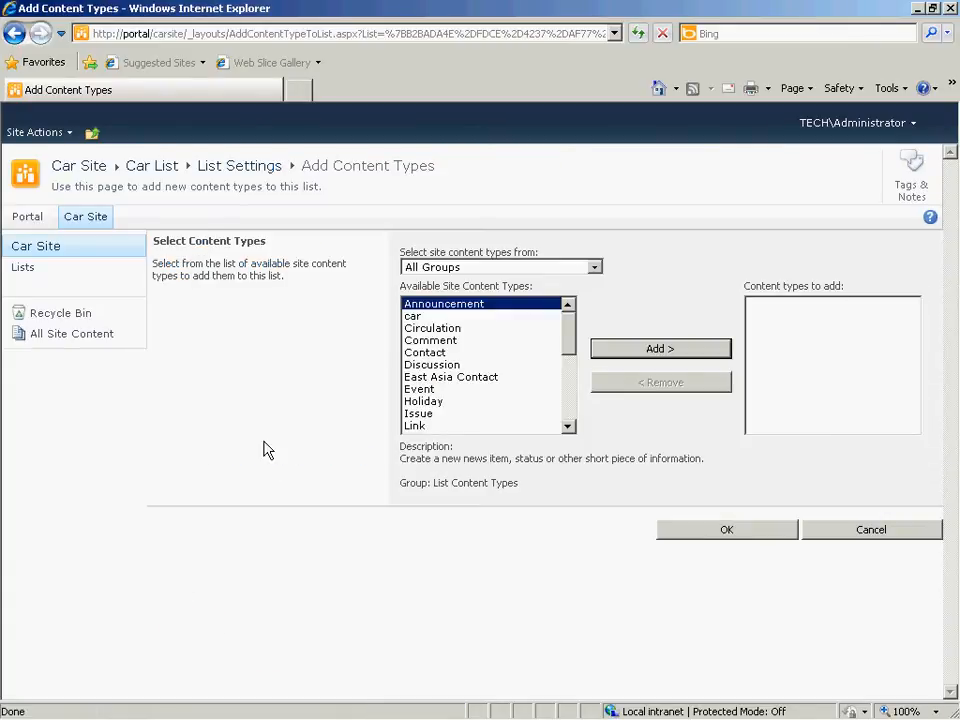
click(469, 268)
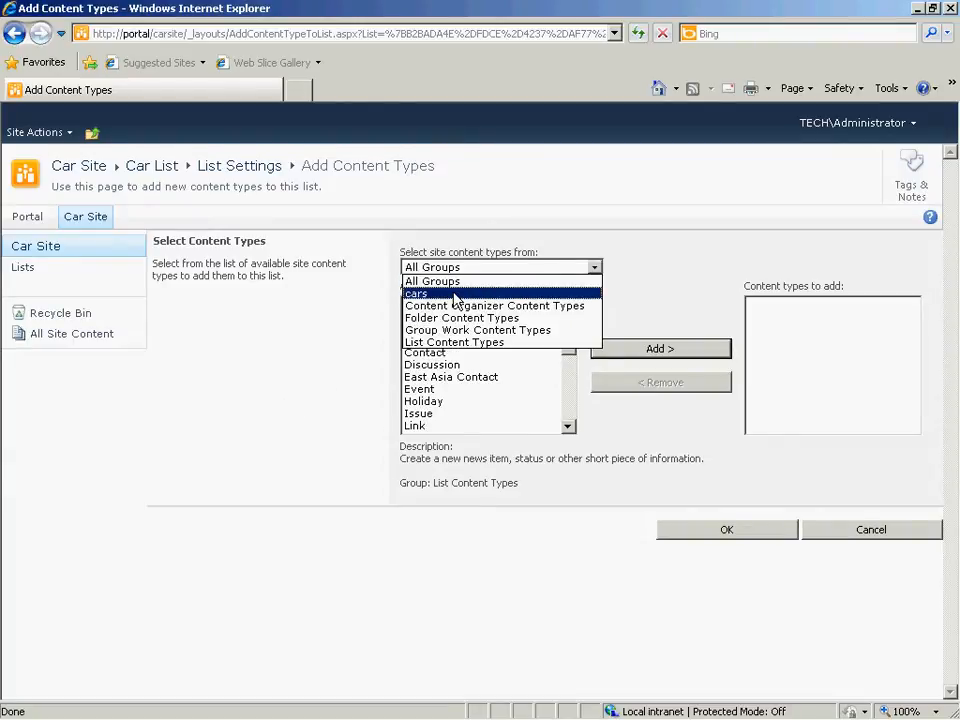
click(455, 294)
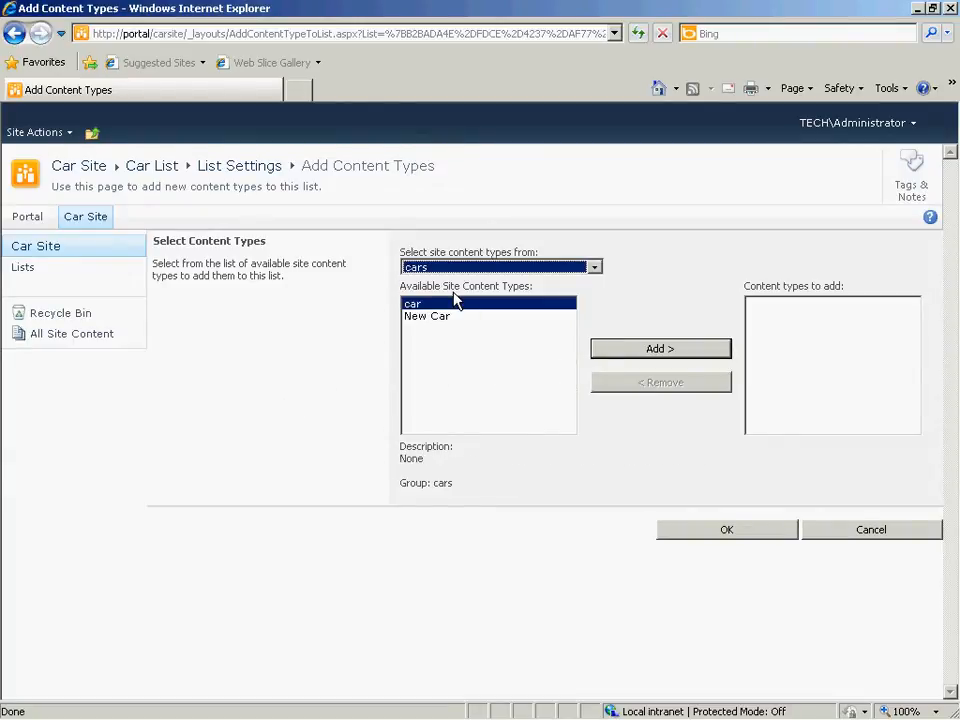
click(434, 318)
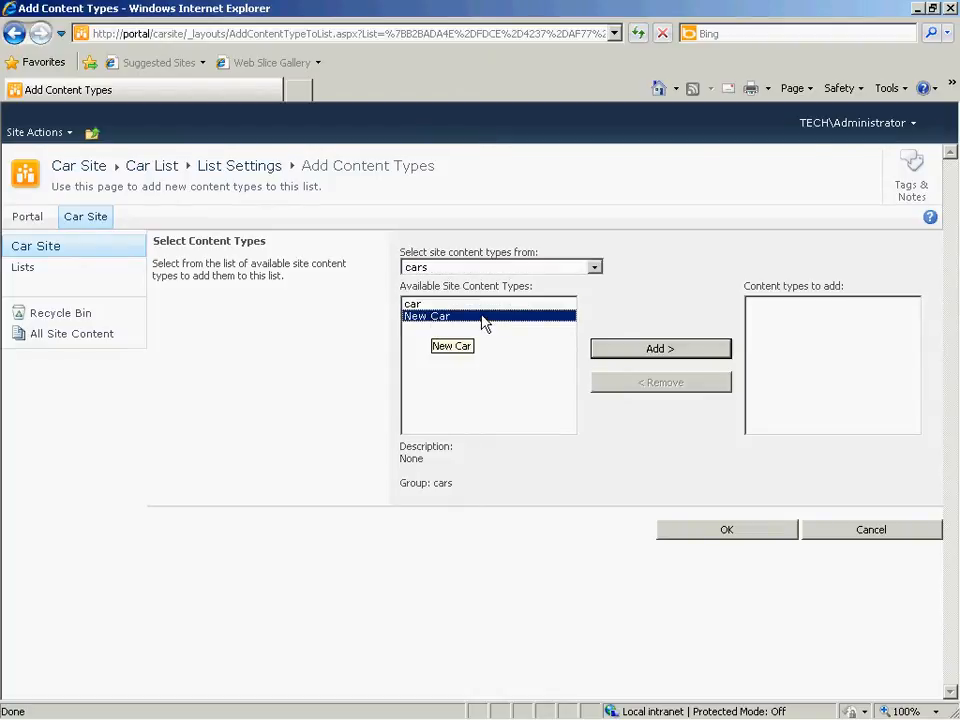
click(659, 350)
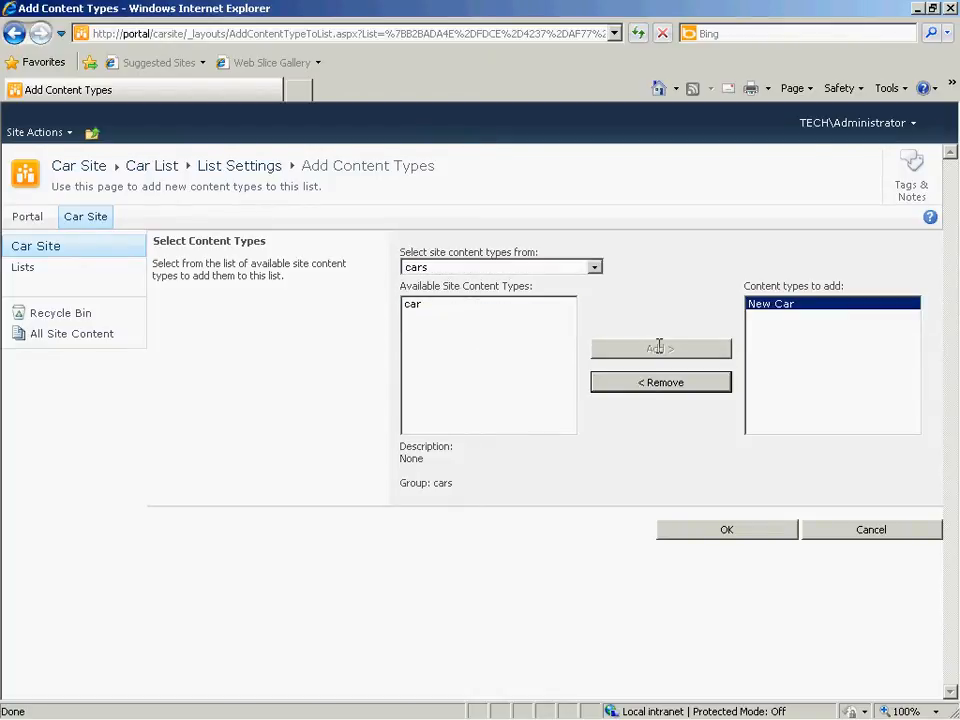
click(727, 531)
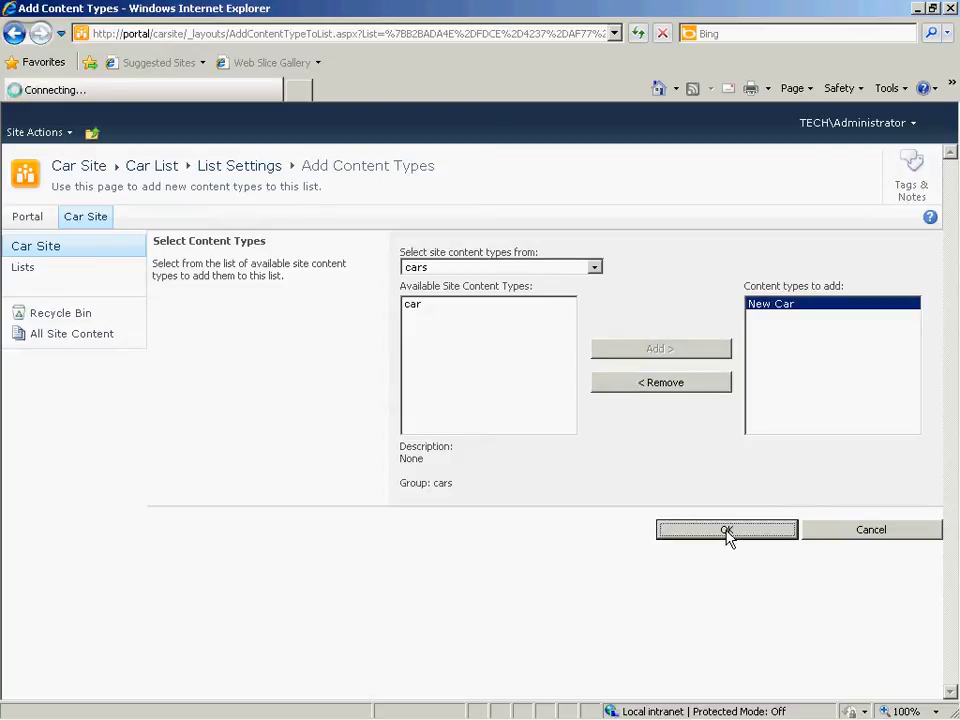
Hide the Item content type from the Car List's new button and put New Car in position 1 as the default content type.
scroll(680, 525, down, 3)
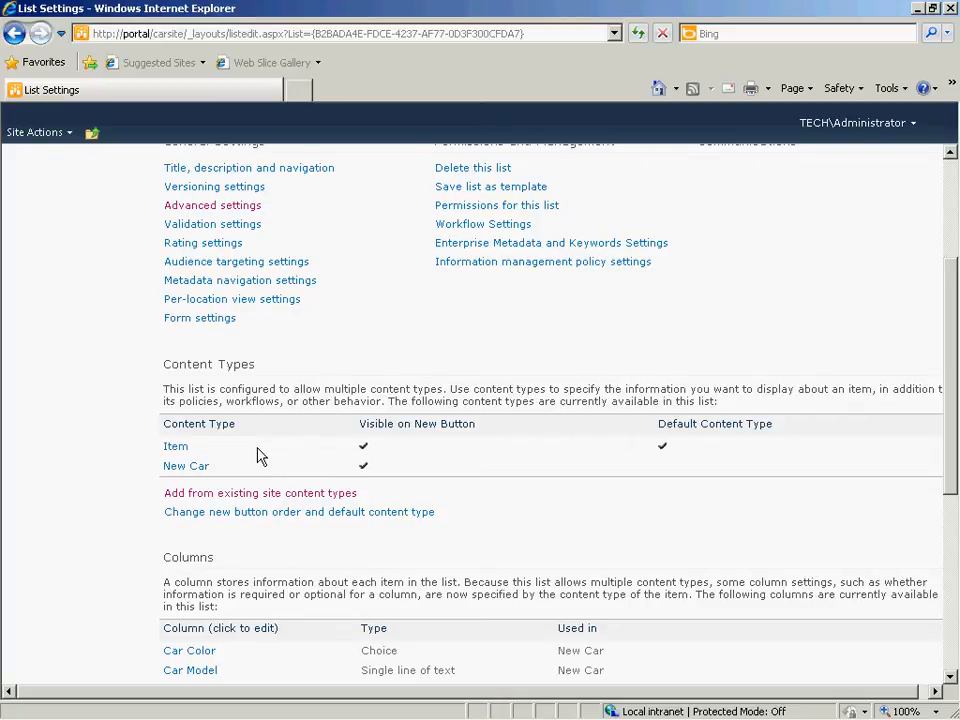
click(292, 522)
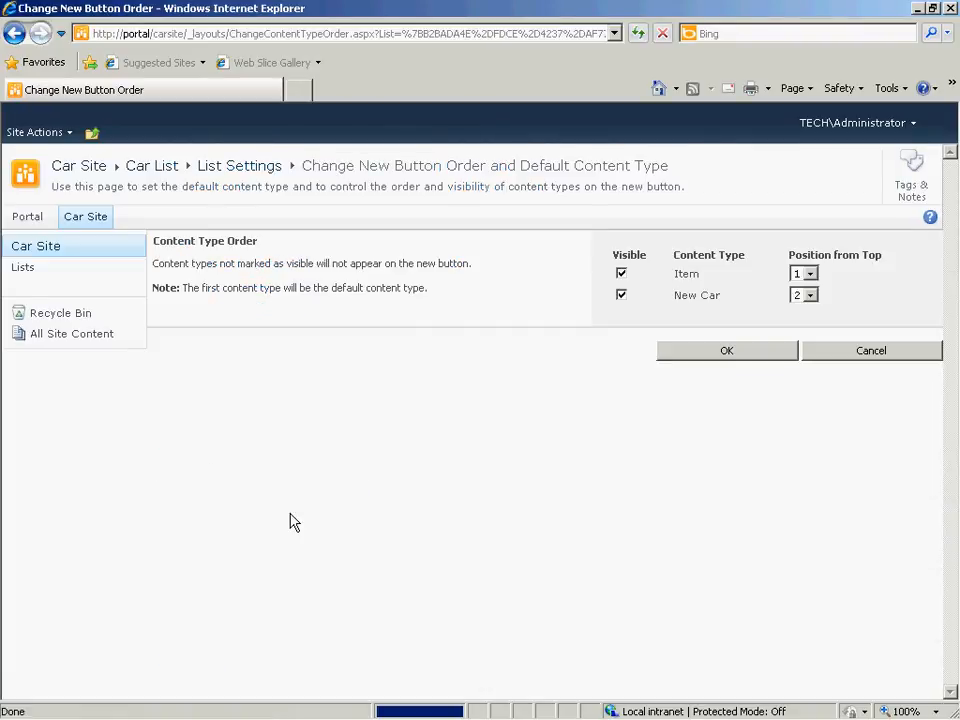
click(621, 273)
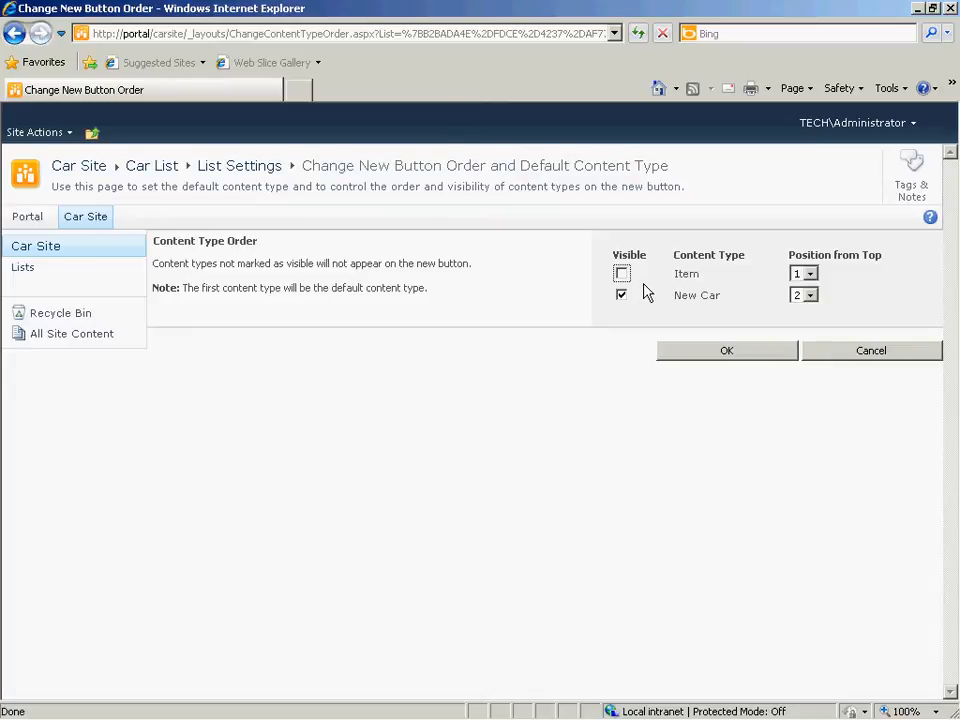
click(806, 300)
click(800, 306)
click(729, 355)
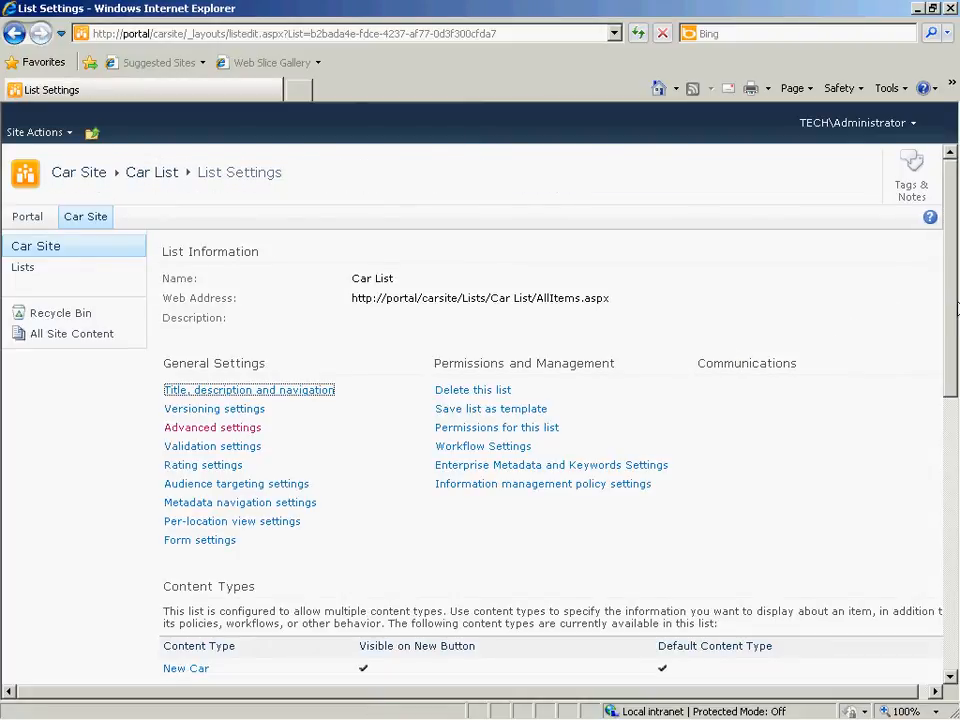
Open the Car List and check the fields of its new item form without adding an item.
mouse_move(951, 291)
mouse_down()
mouse_move(957, 379)
mouse_move(957, 296)
mouse_up()
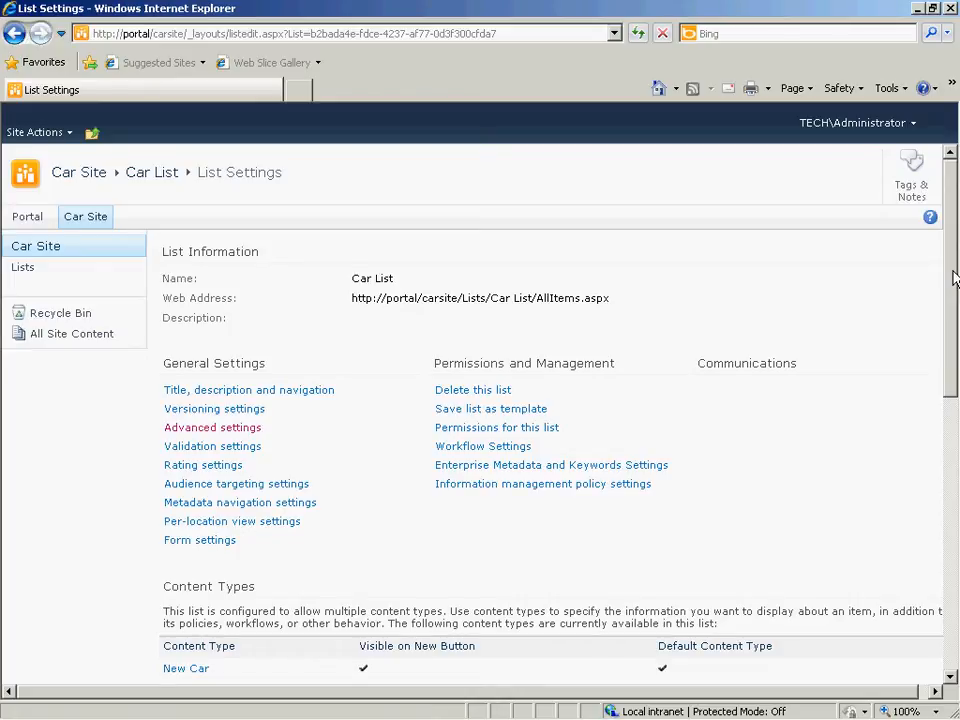
click(29, 270)
click(221, 336)
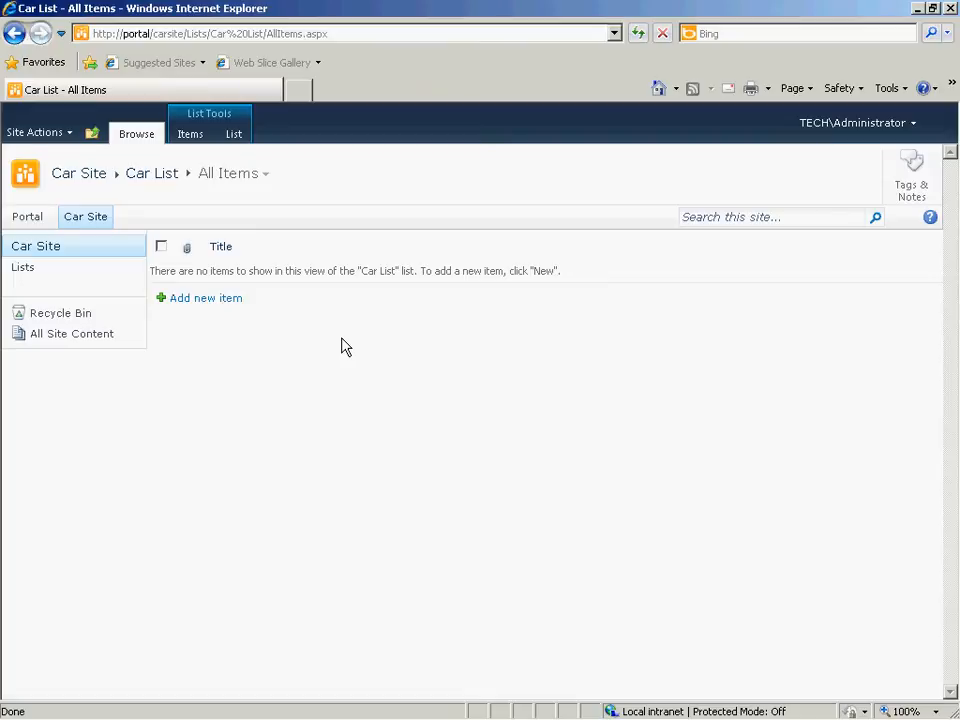
click(212, 301)
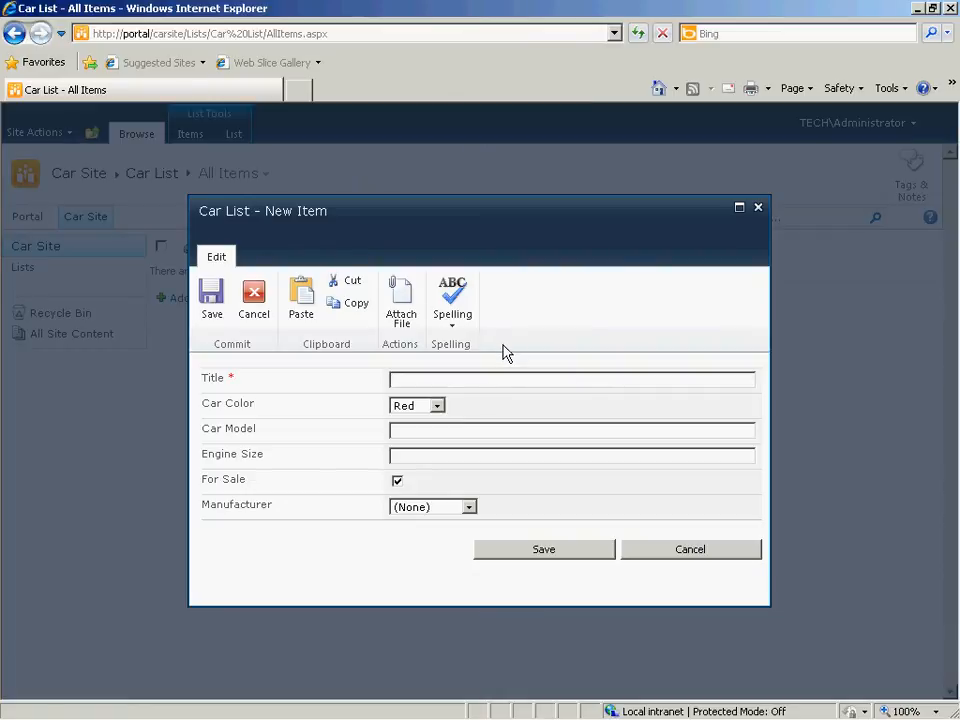
click(679, 552)
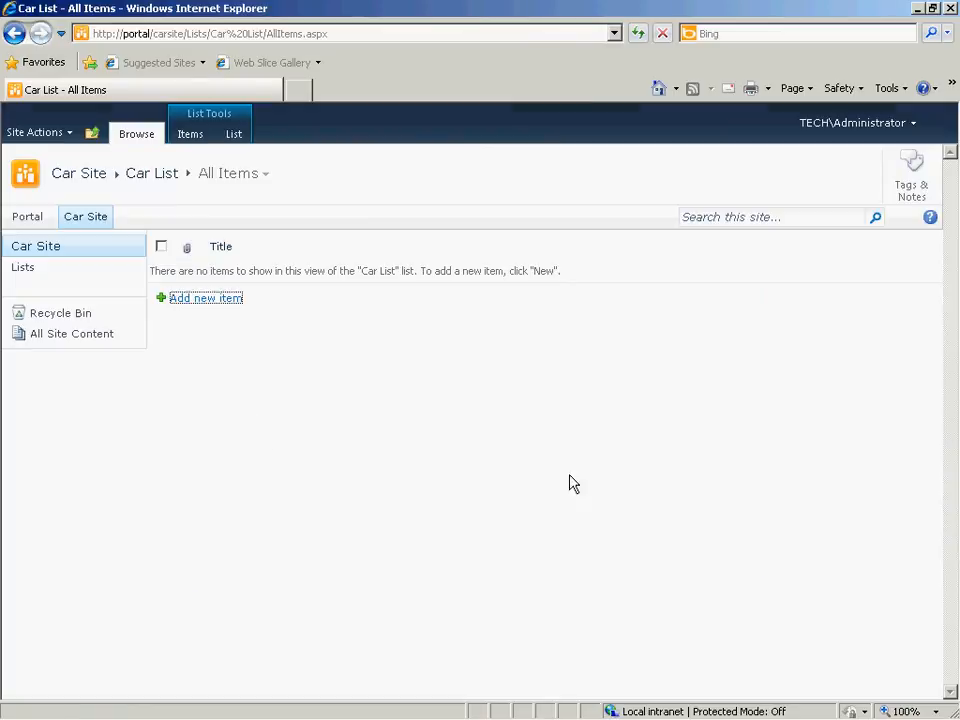
Add a New Car item titled "Ferrari for Sale !!" with color Red, model F355, engine size 3.5 and manufacturer Ferrari, and save it.
click(191, 140)
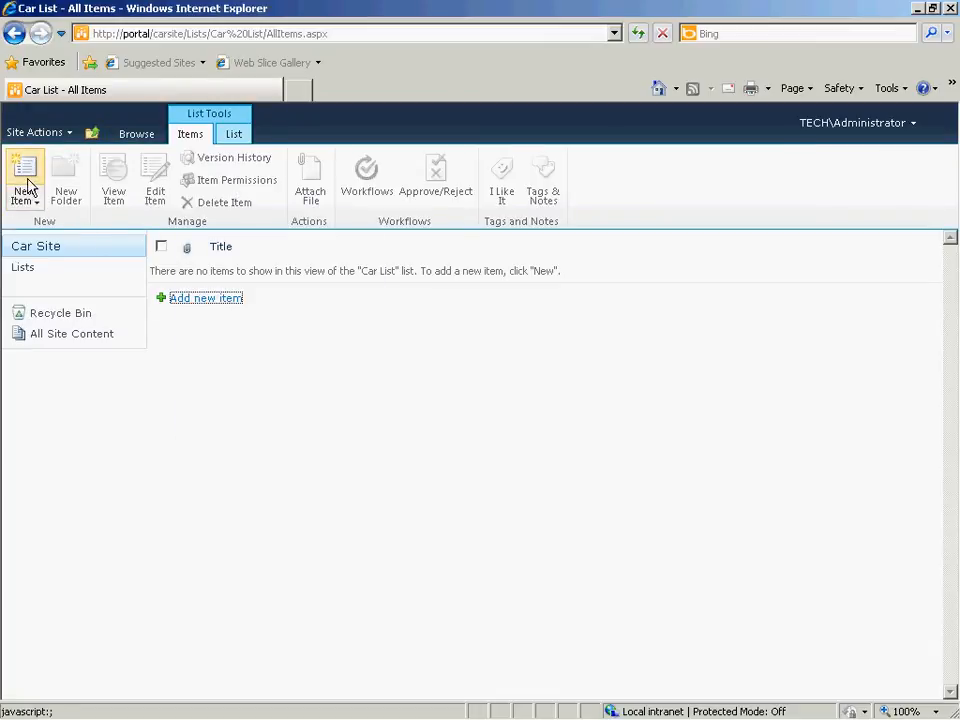
click(37, 202)
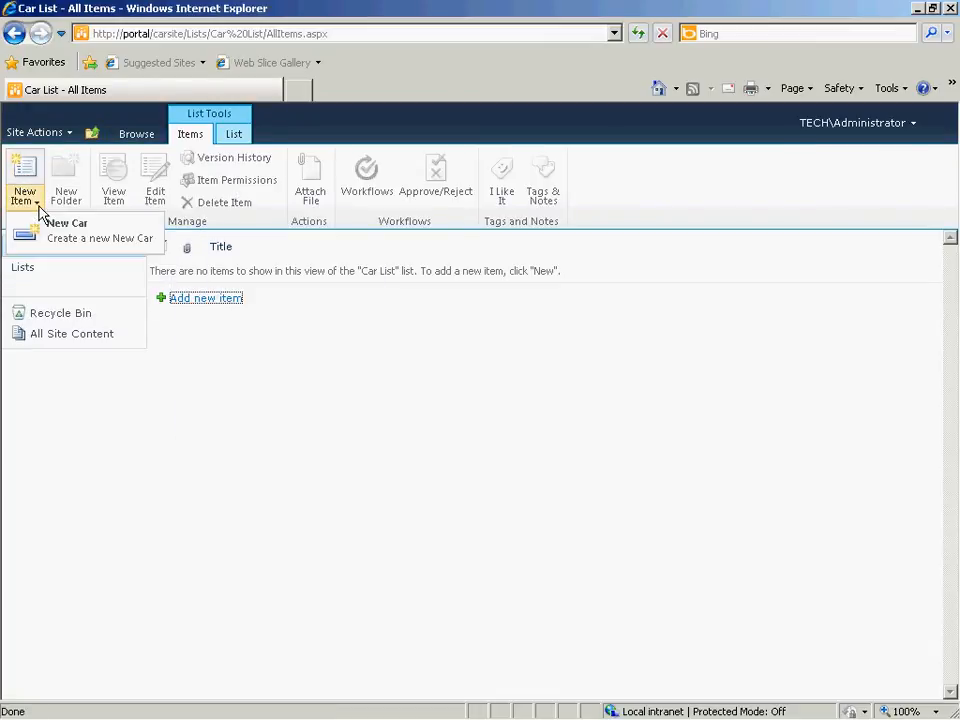
click(129, 244)
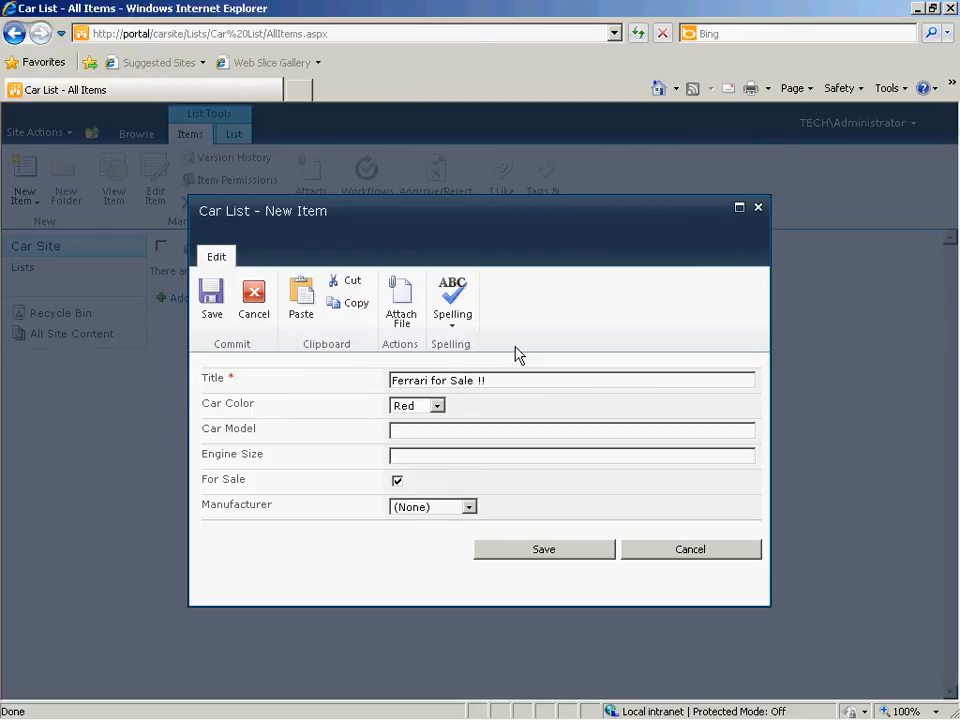
click(438, 406)
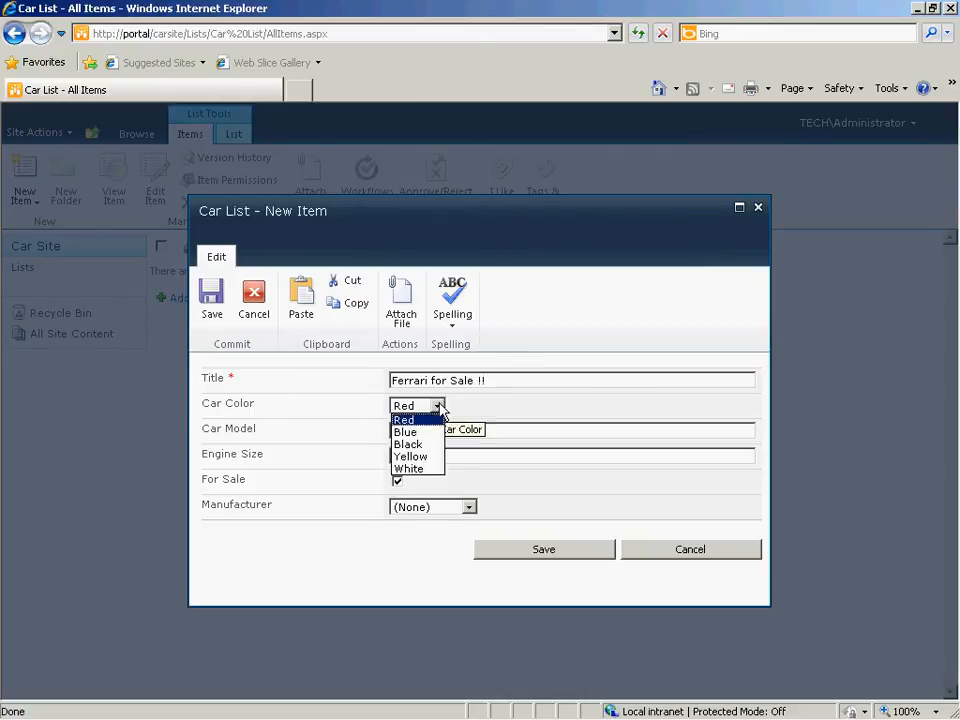
click(476, 430)
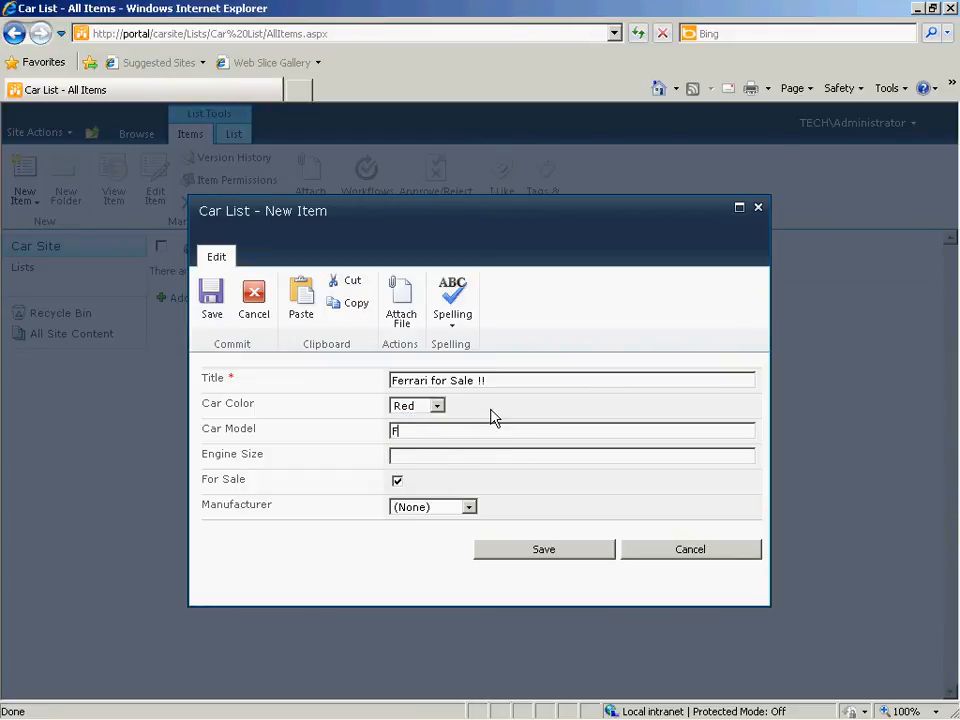
click(431, 455)
click(468, 507)
click(431, 535)
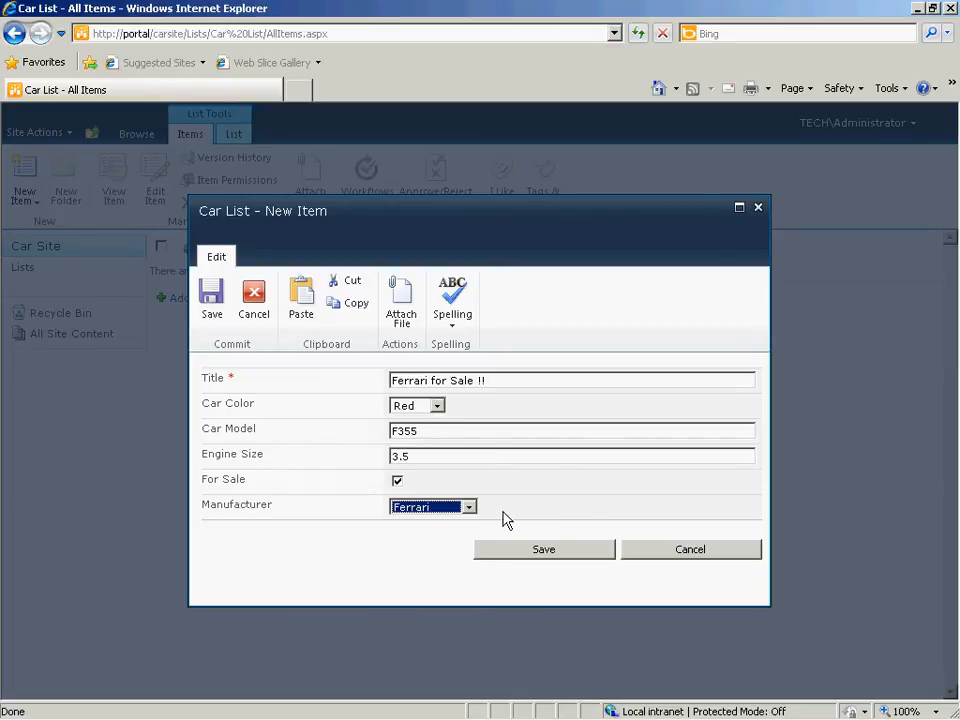
click(557, 561)
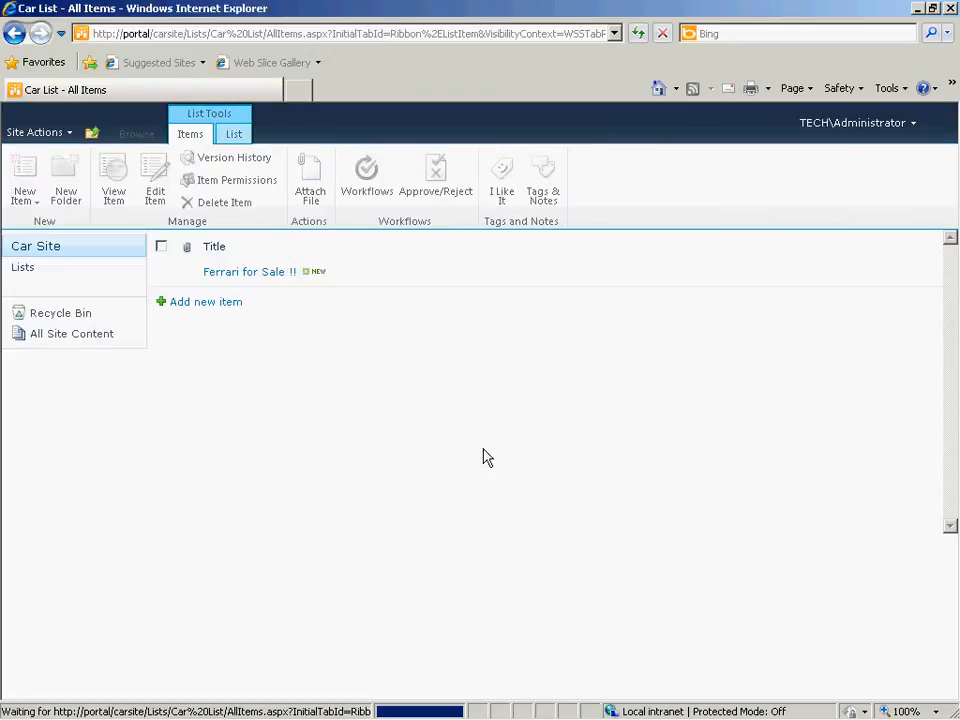
Add a Car List item titled "Porsche for sale !!" with color Black, model 911, engine size 3.5 and manufacturer Porsche, and save it.
click(206, 302)
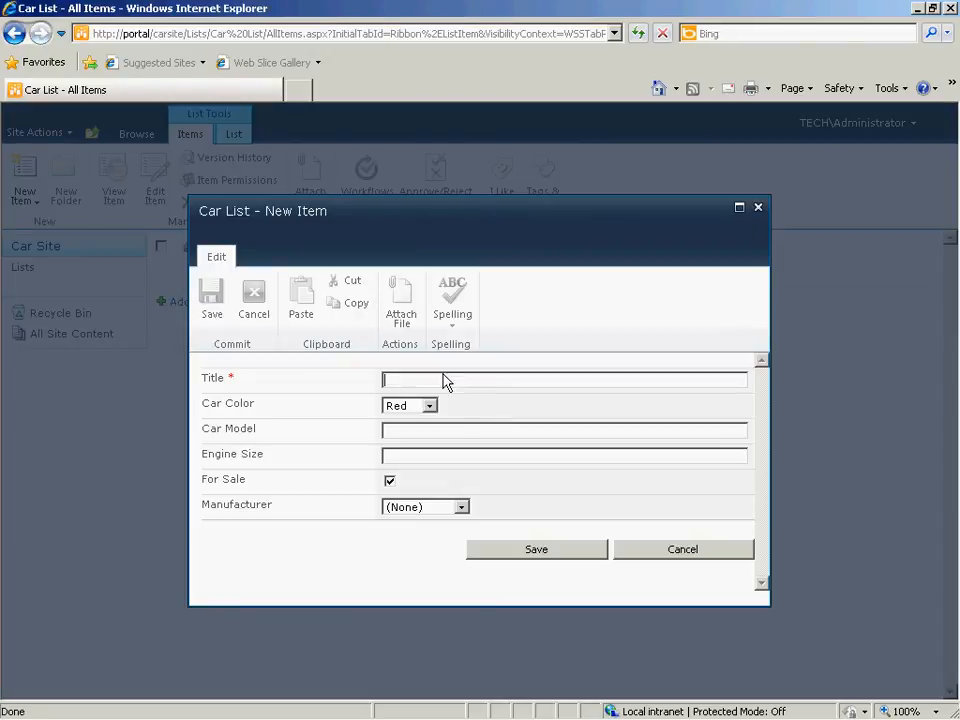
text(Por)
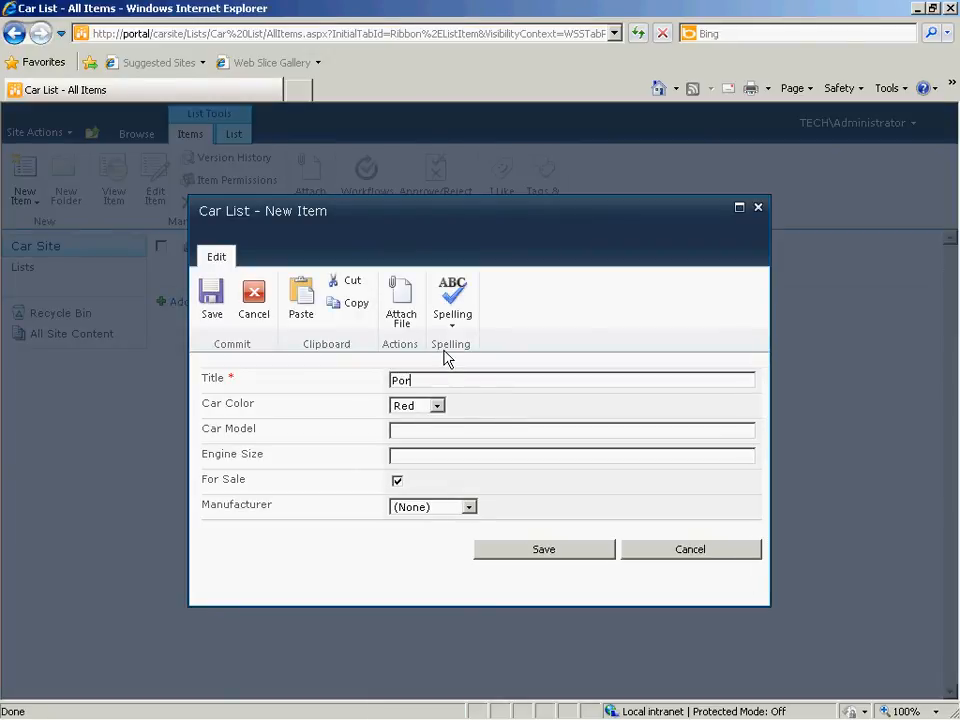
text(sche for sale !!)
click(437, 406)
click(424, 450)
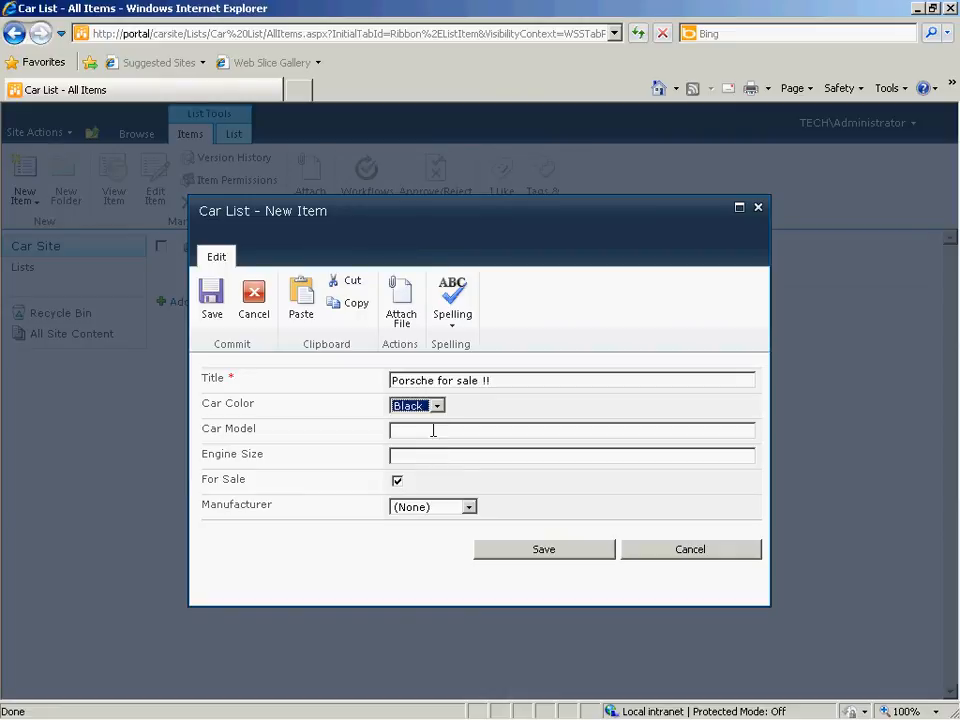
click(433, 430)
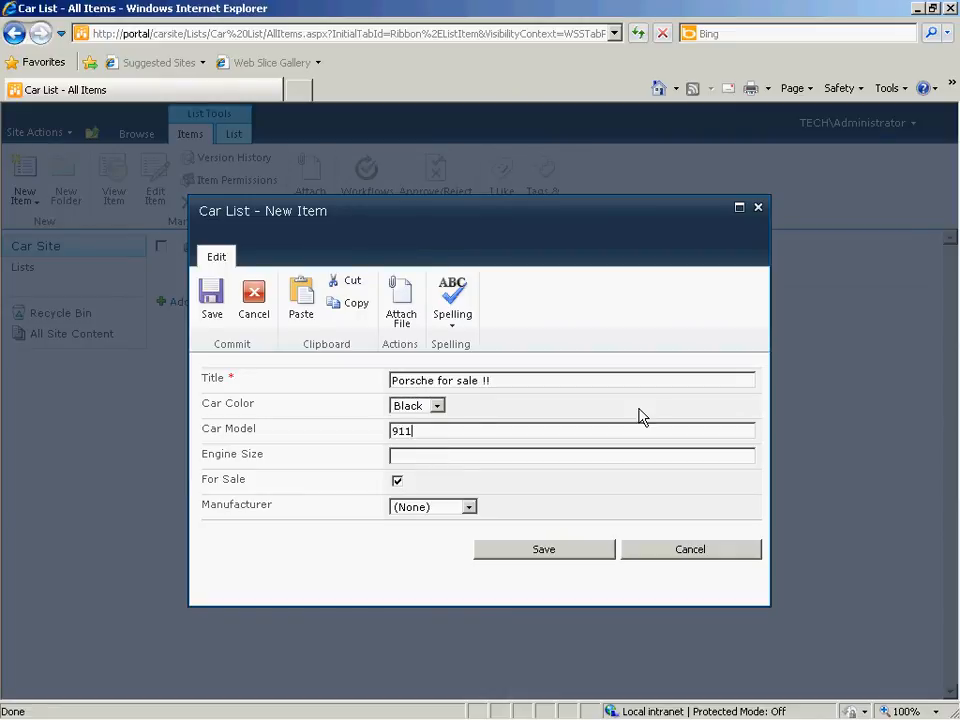
click(461, 456)
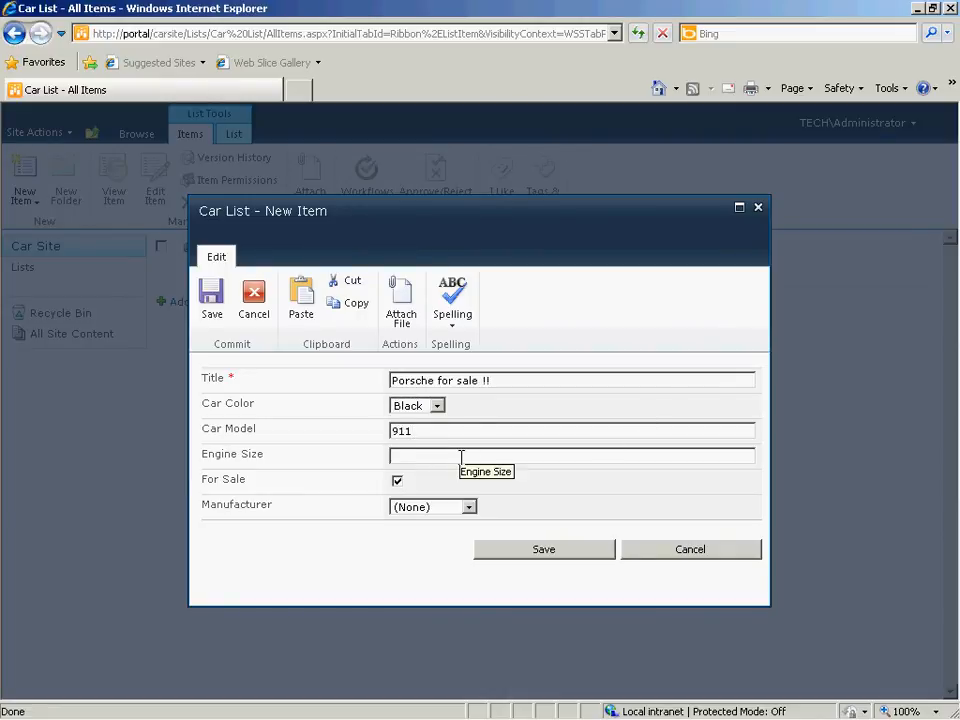
click(468, 507)
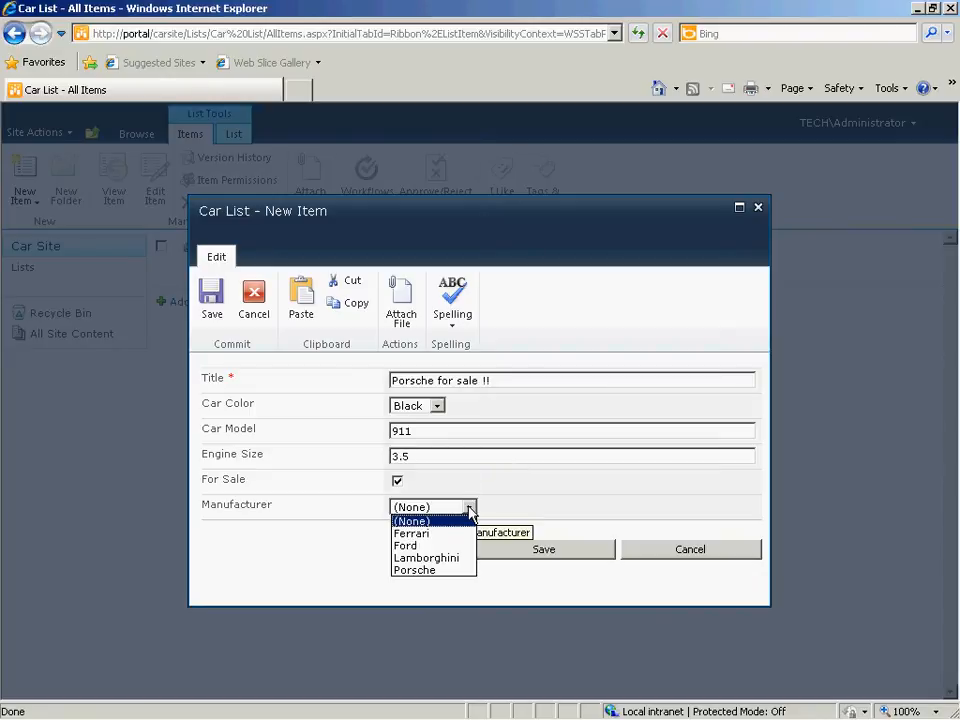
click(433, 570)
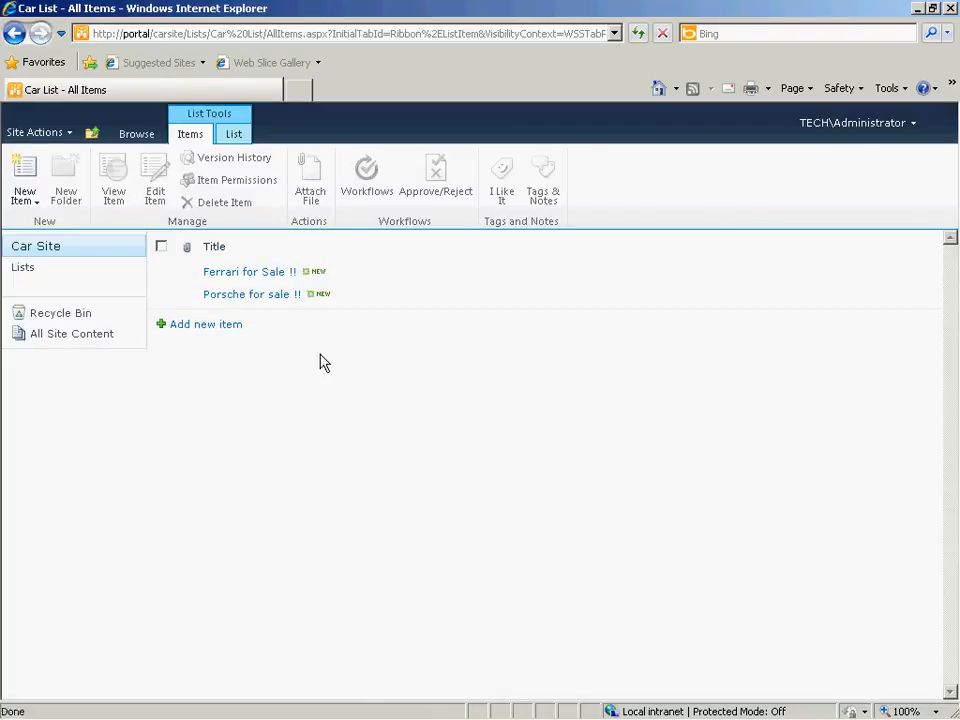
Add a Car List item titled "Ferrari 360 Modena for Sale..." with color Yellow, model 360 Modena, engine size 3.6 and manufacturer Ferrari, and save it.
click(206, 324)
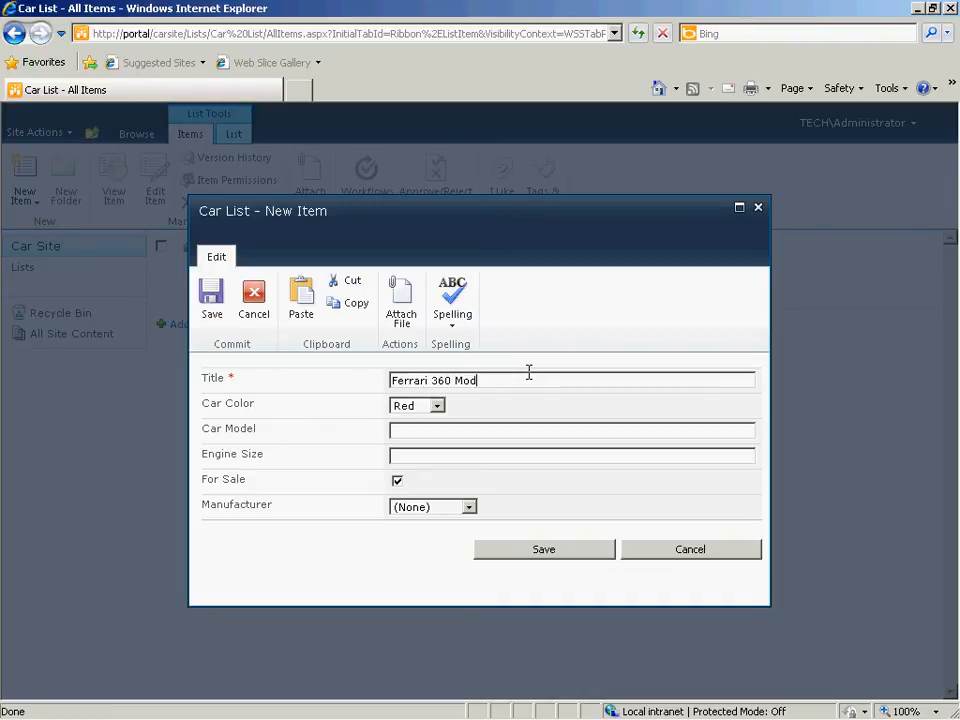
text(ena for Sale...)
click(436, 406)
click(434, 456)
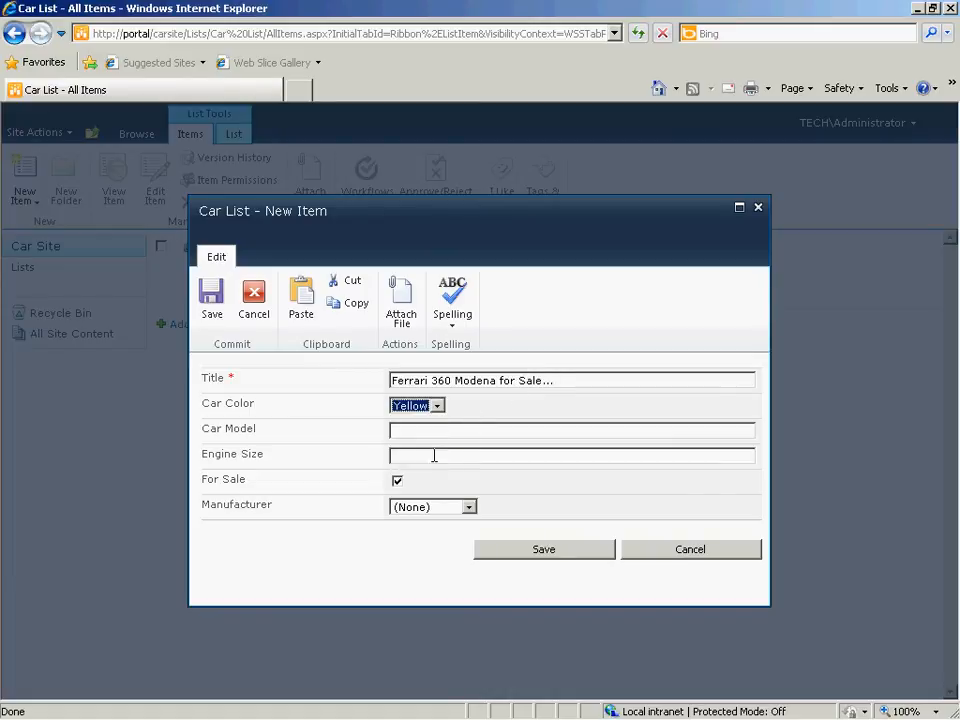
click(424, 432)
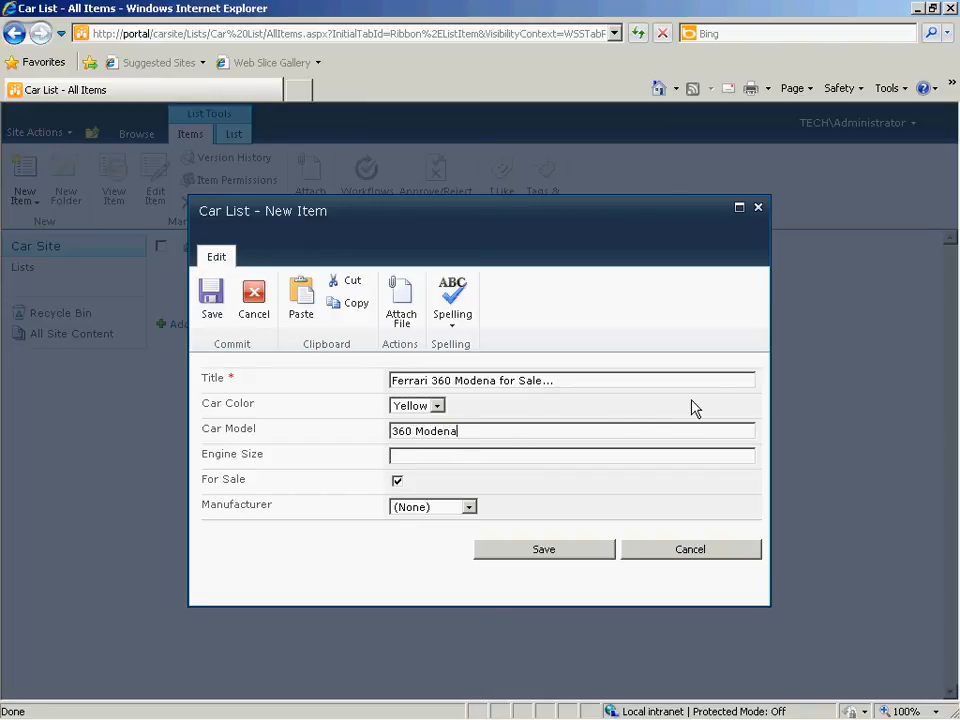
click(437, 455)
text(3.6)
click(445, 510)
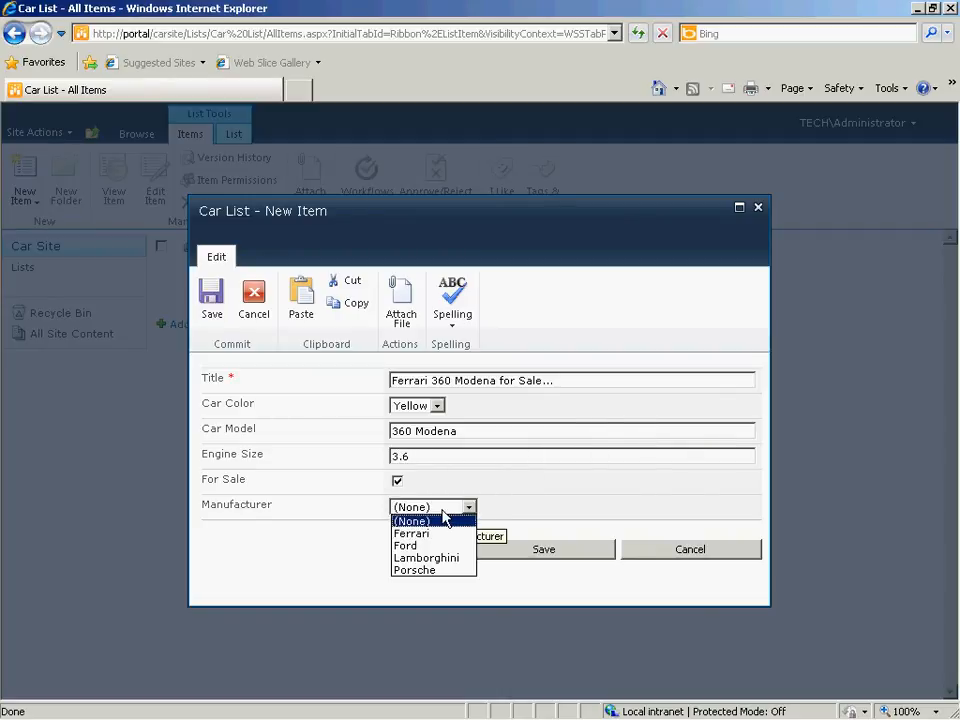
click(440, 534)
click(555, 557)
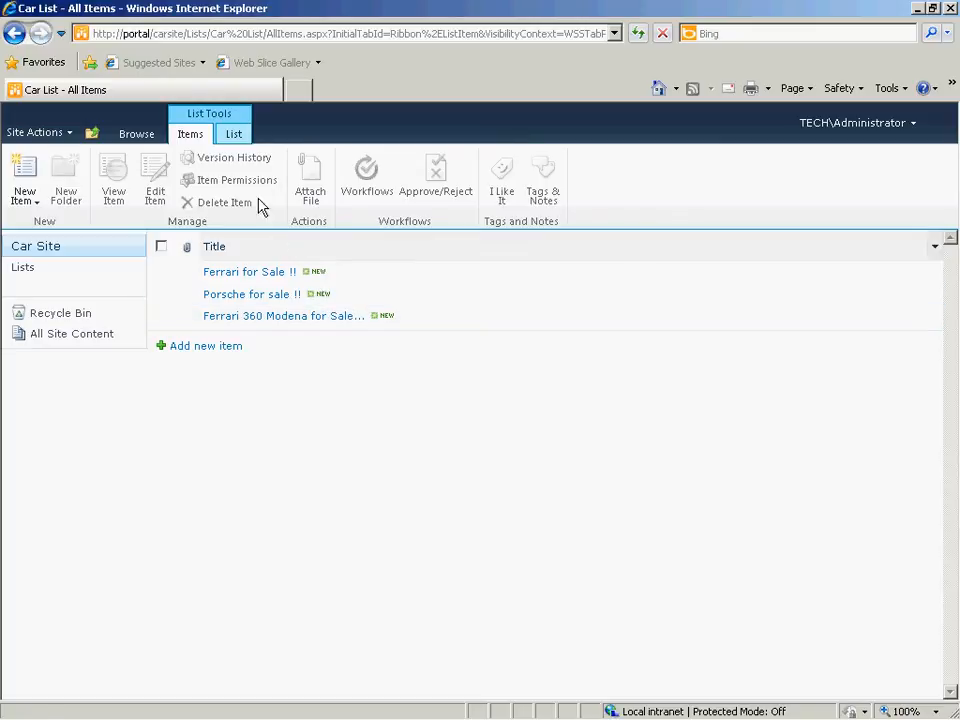
Modify the Car List's All Items view to also display Car Color, Car Model, Engine Size, For Sale and Manufacturer, and save the view.
click(236, 140)
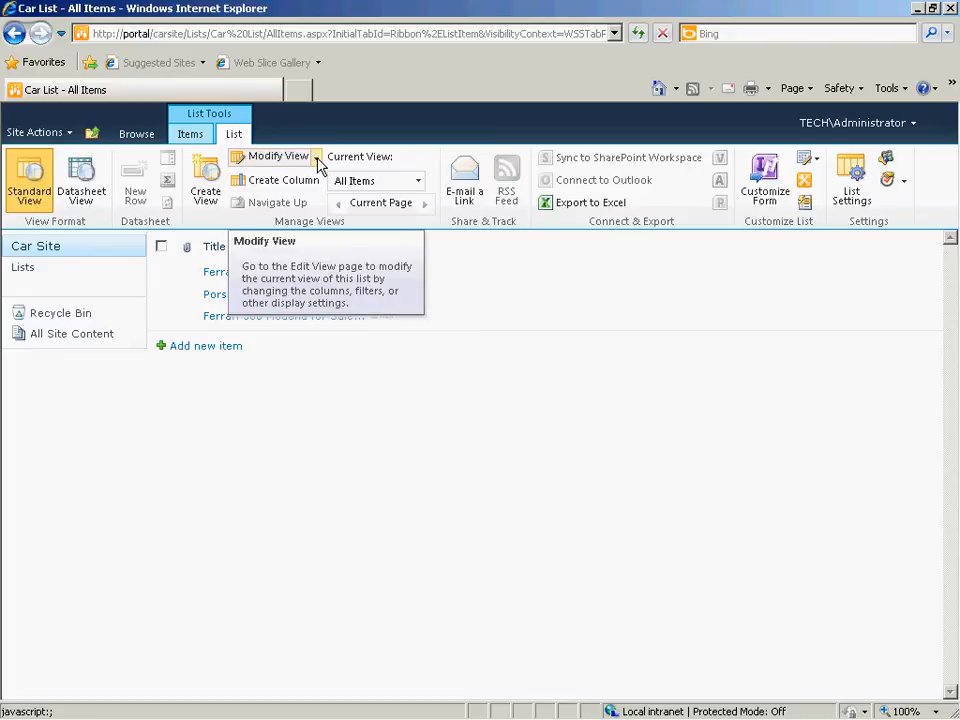
click(318, 163)
click(238, 182)
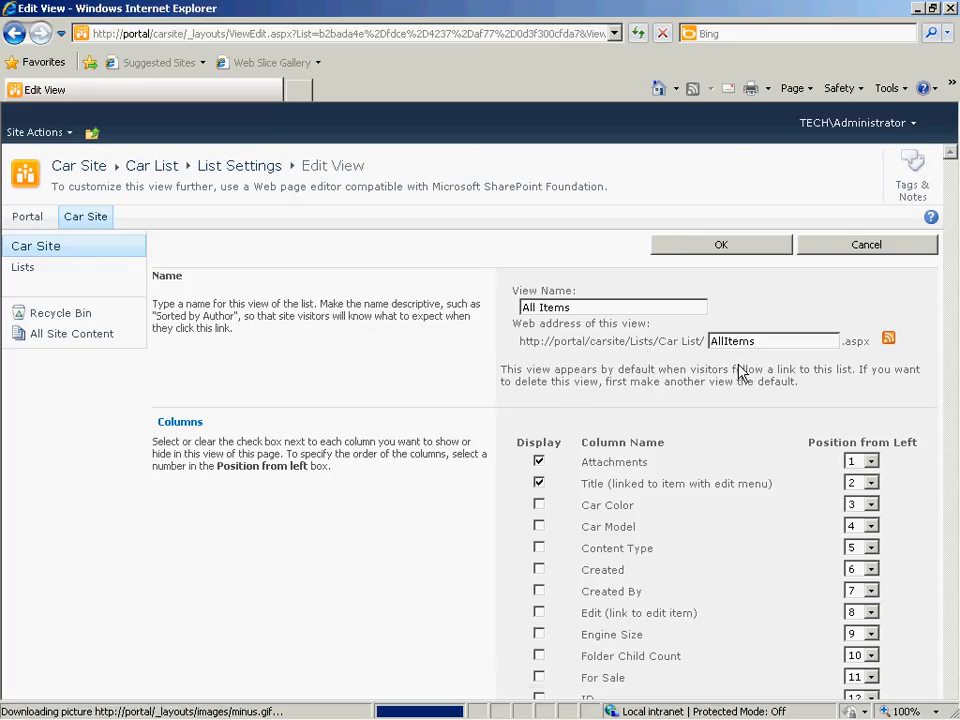
drag(949, 285, 958, 348)
click(538, 246)
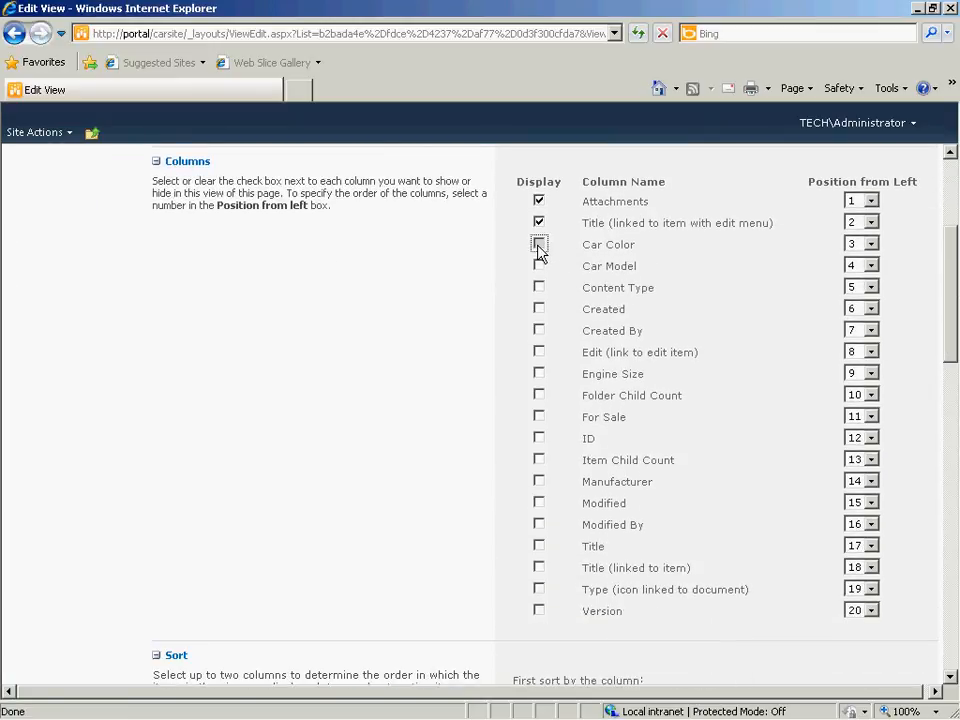
click(540, 268)
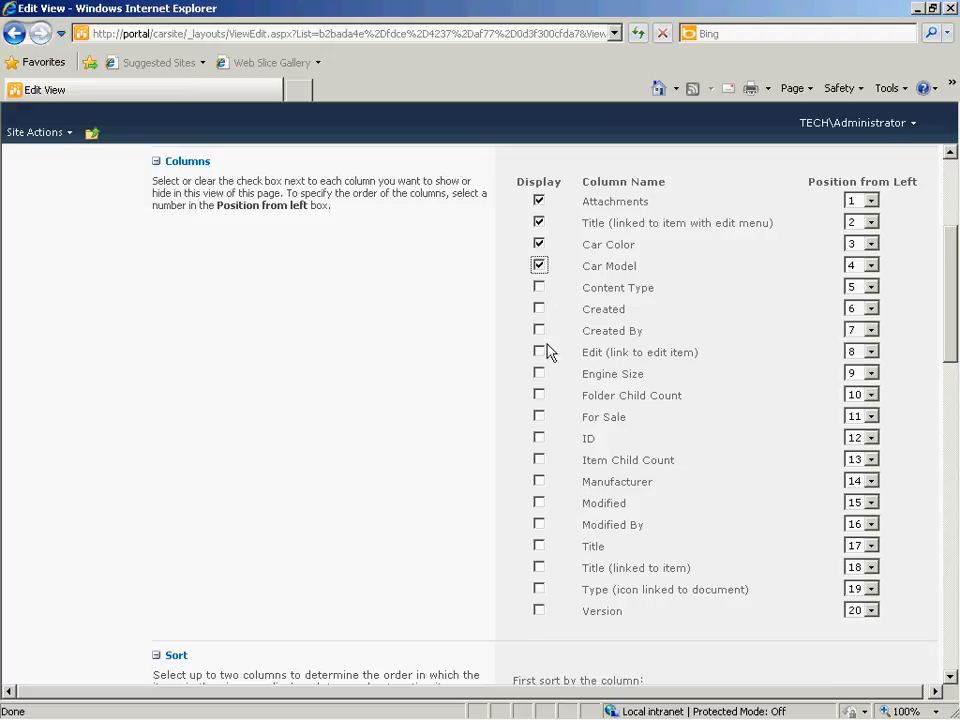
click(539, 375)
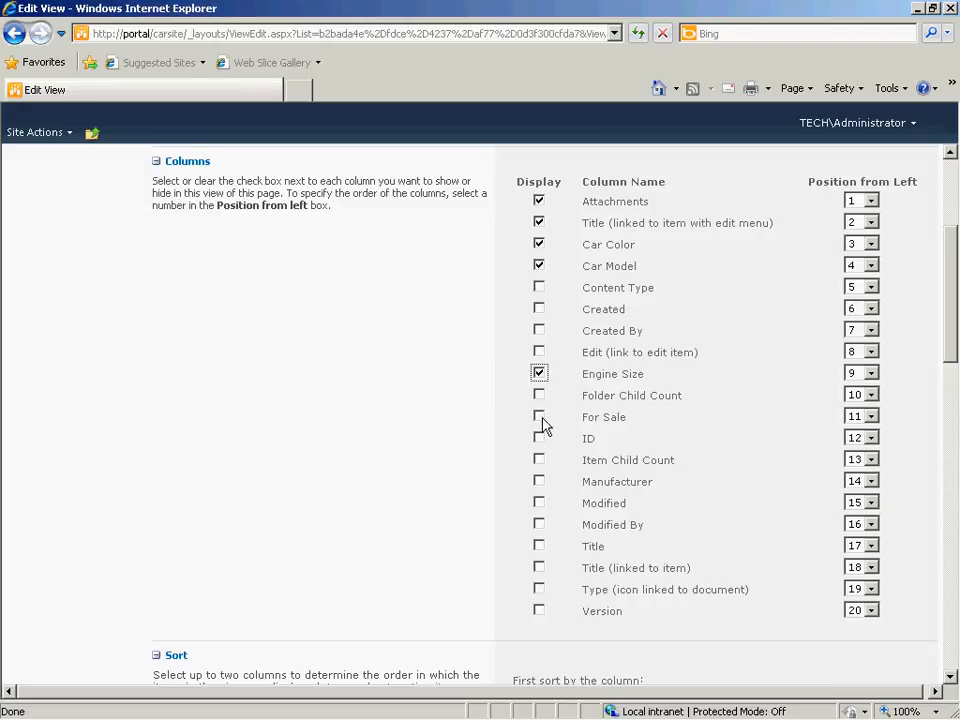
click(539, 417)
click(539, 481)
drag(953, 310, 951, 241)
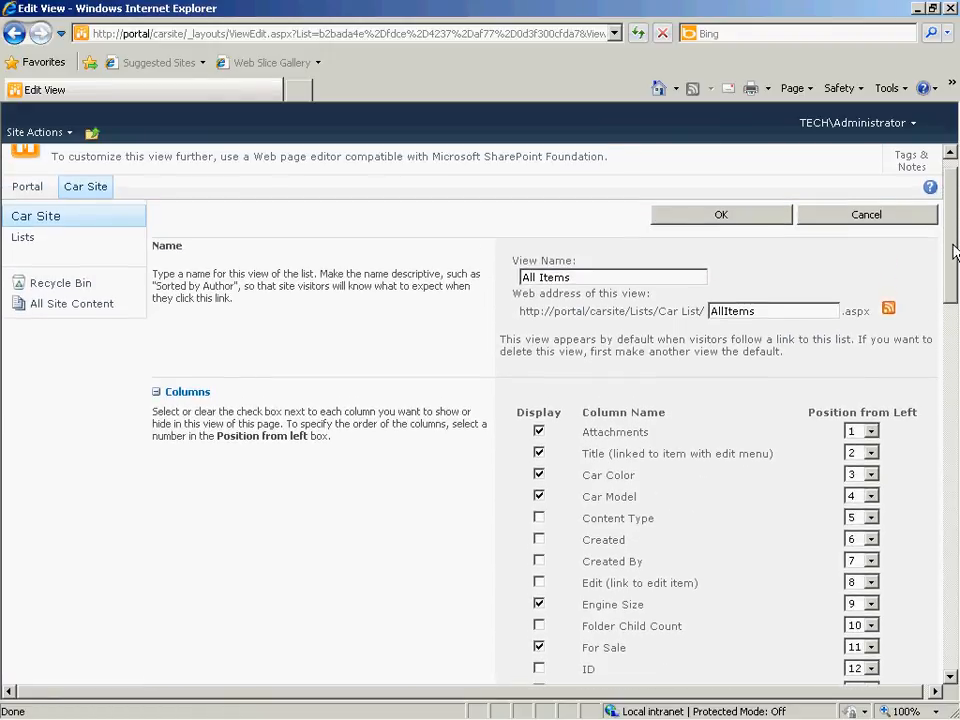
click(727, 219)
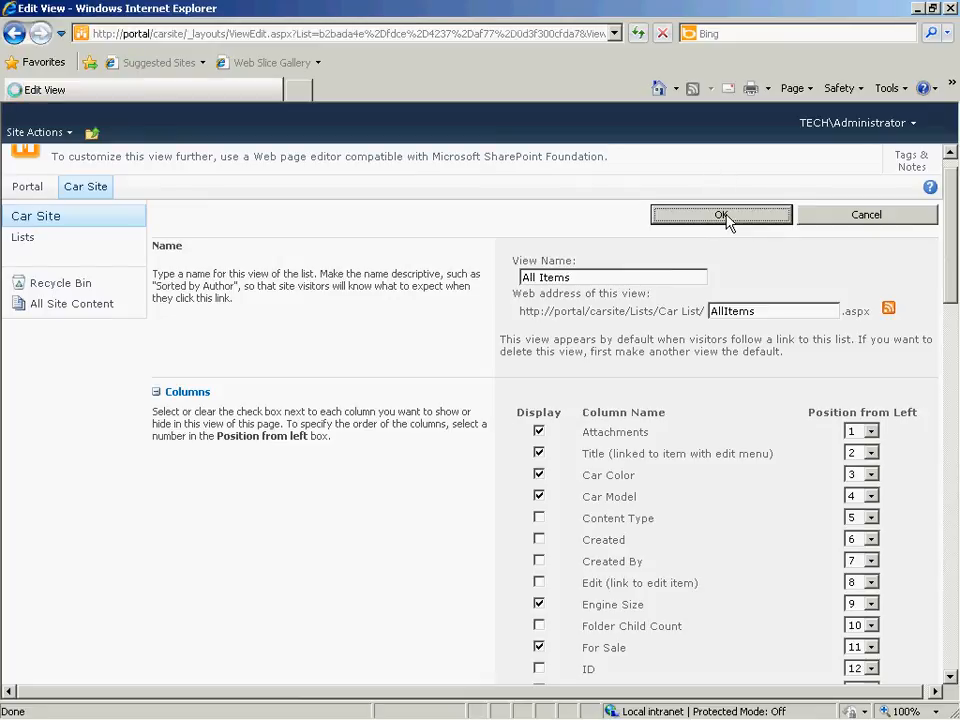